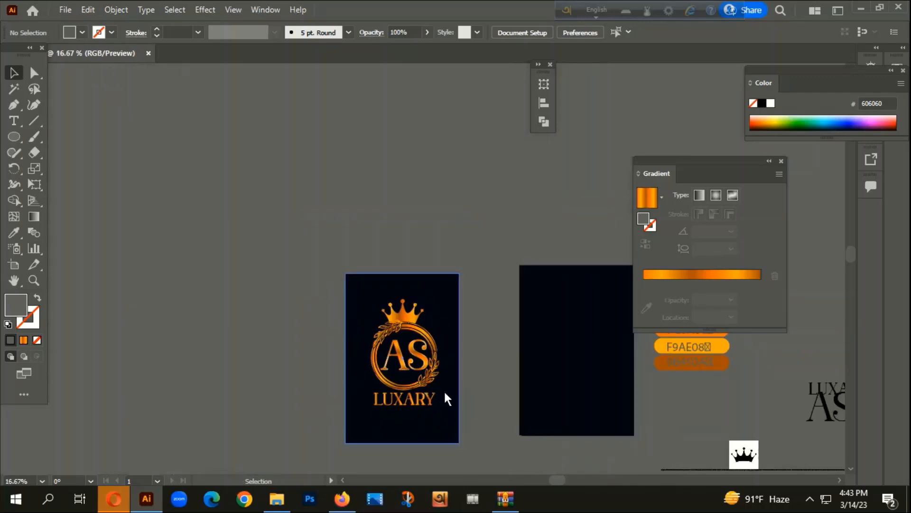
# Draw a large circle on the blank dark artboard and centre it horizontally and vertically.
pyautogui.moveTo(503, 388); pyautogui.dragTo(412, 333)
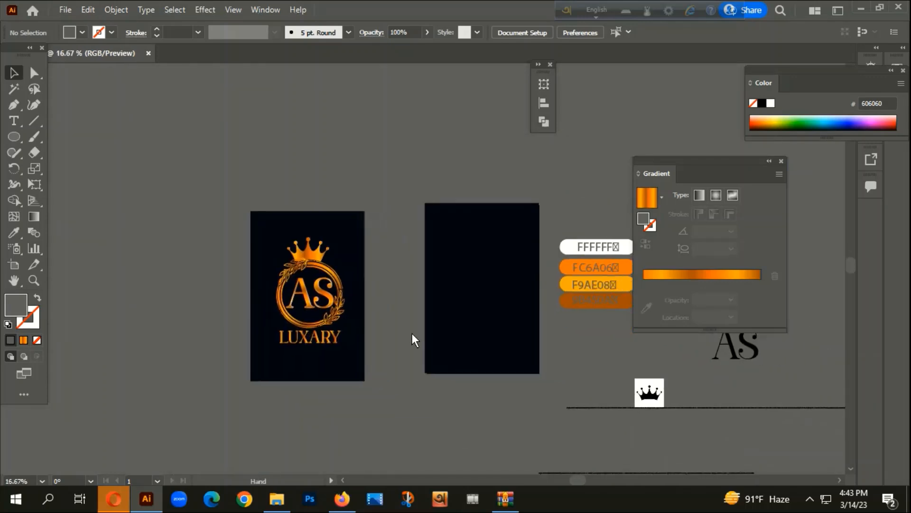
pyautogui.click(781, 162)
pyautogui.moveTo(543, 383); pyautogui.dragTo(554, 368)
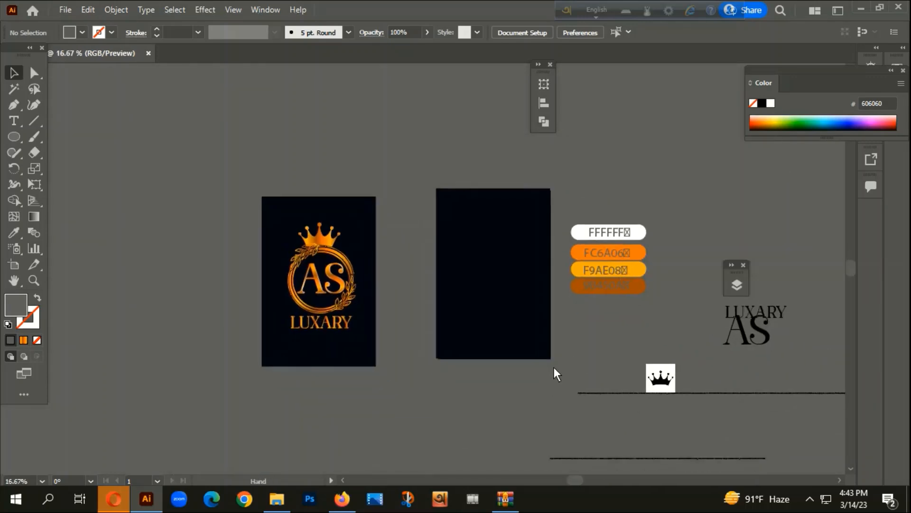
pyautogui.click(12, 137)
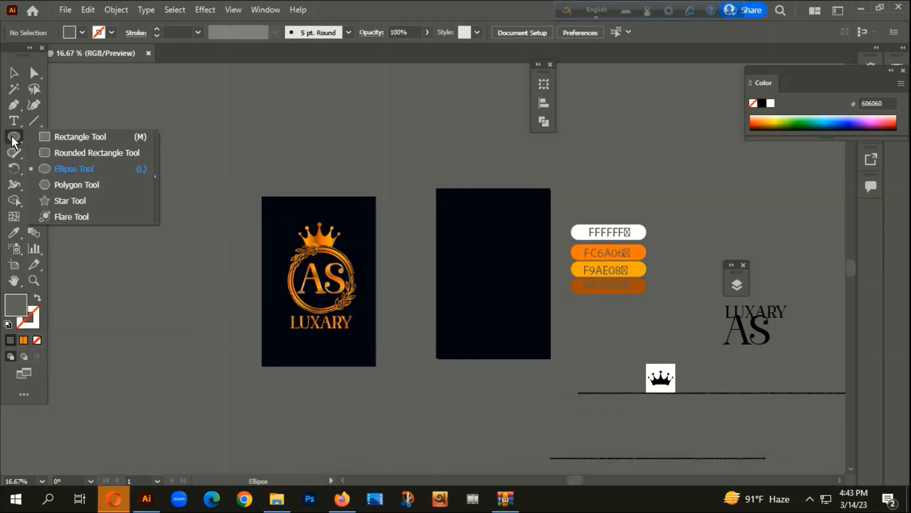
pyautogui.moveTo(486, 263); pyautogui.dragTo(505, 316)
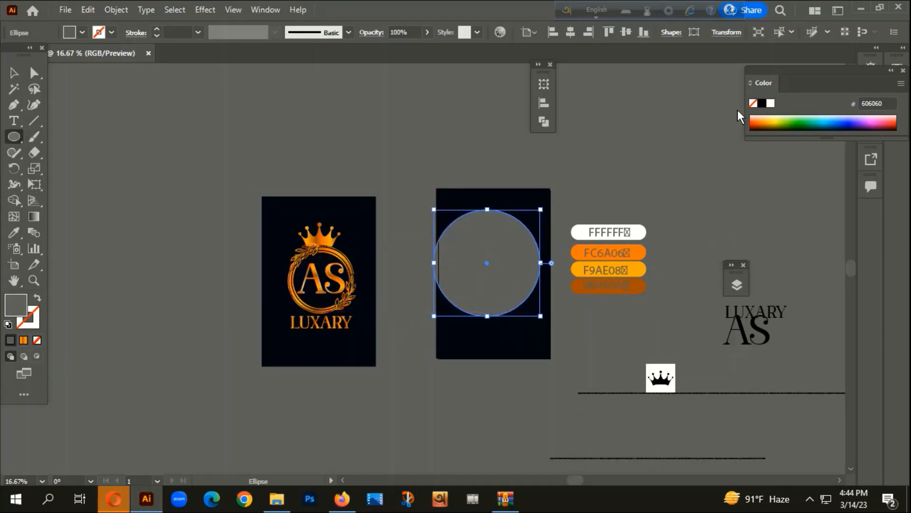
pyautogui.click(571, 34)
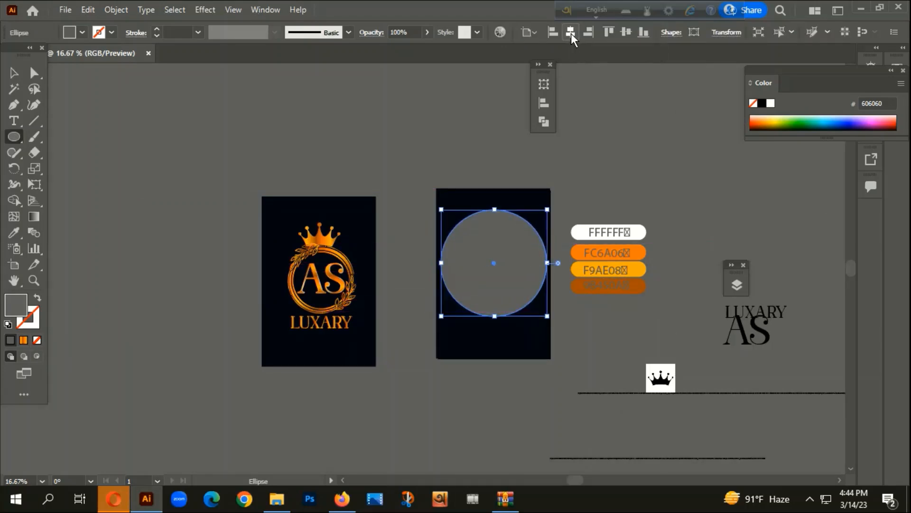
pyautogui.click(626, 33)
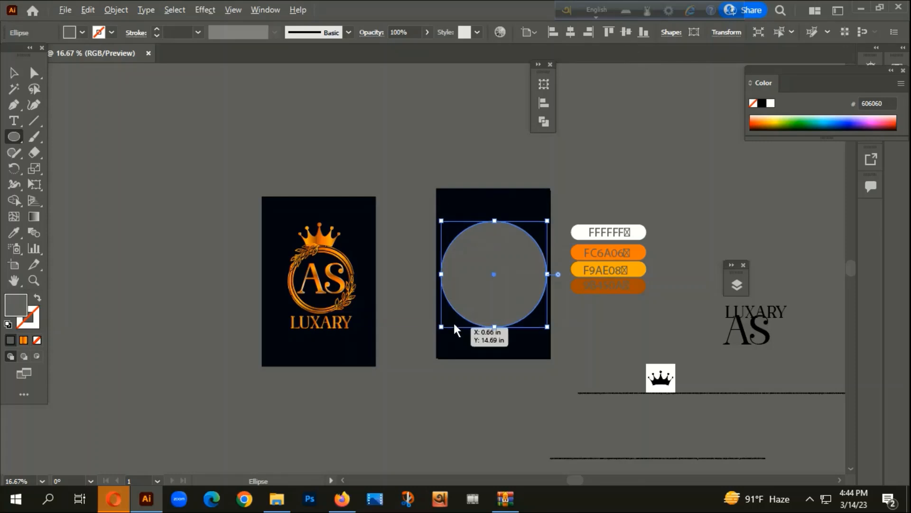
# Turn the circle's grey fill into a 38 pt stroke without fill, and shrink the circle slightly about its centre.
pyautogui.scroll(1, 485, 296)
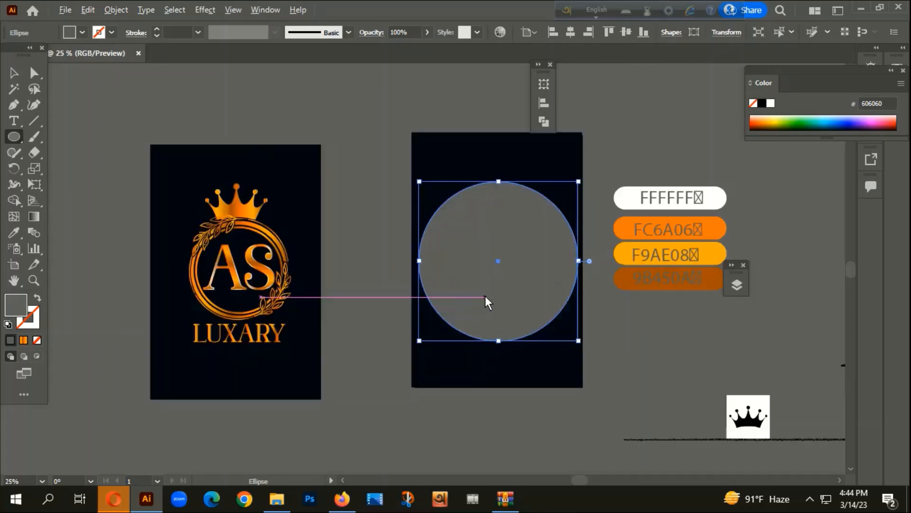
pyautogui.click(37, 297)
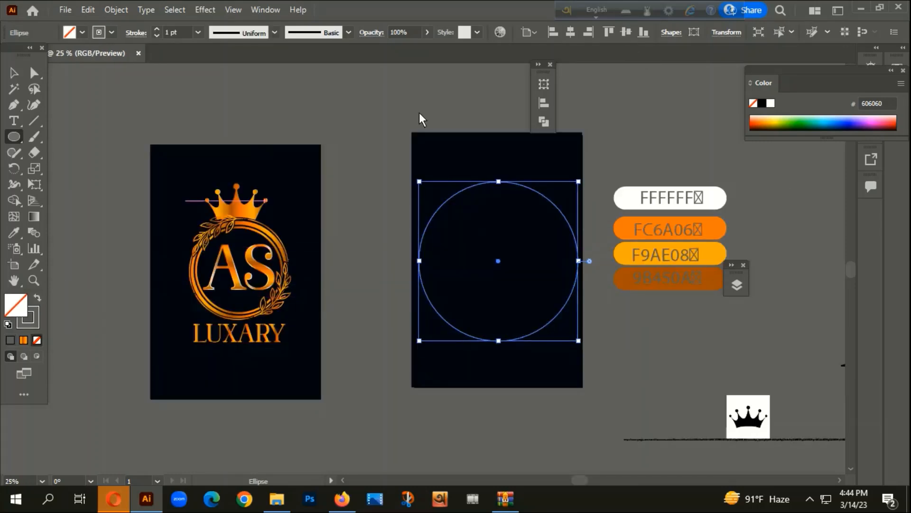
pyautogui.click(156, 29)
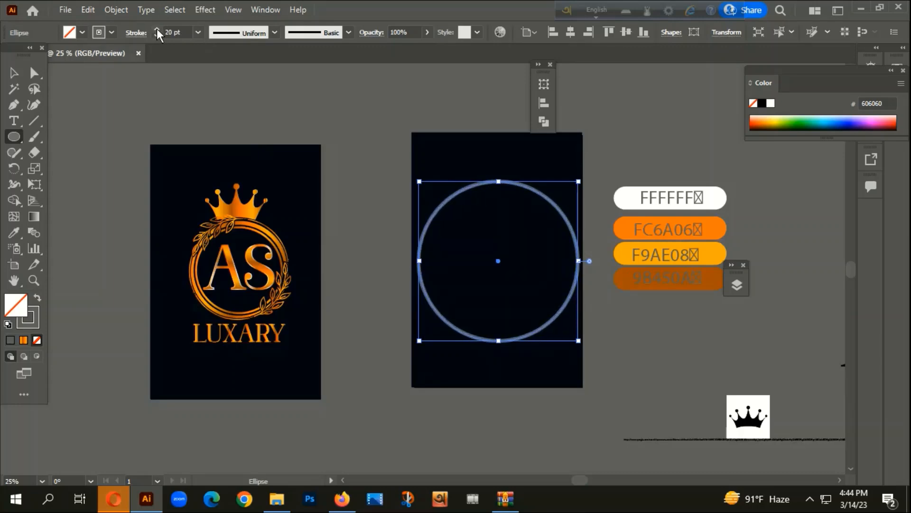
pyautogui.click(157, 30)
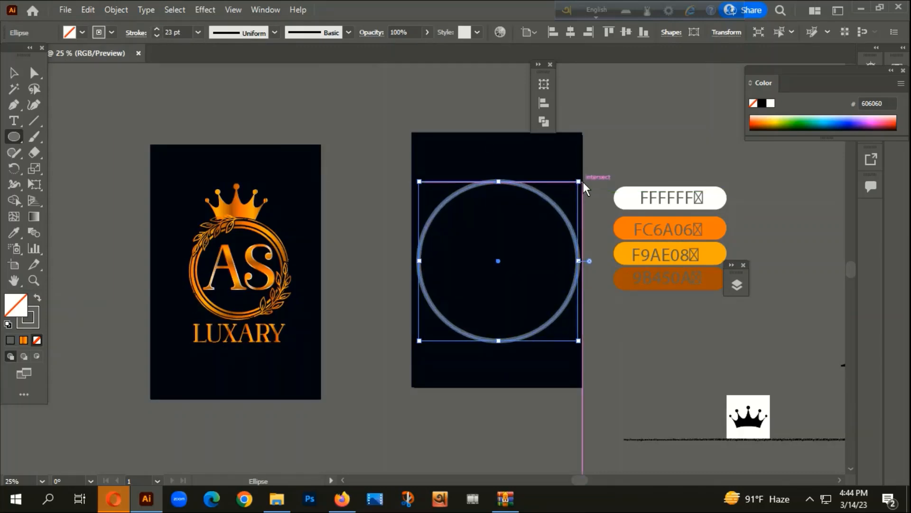
pyautogui.moveTo(579, 181); pyautogui.dragTo(572, 191)
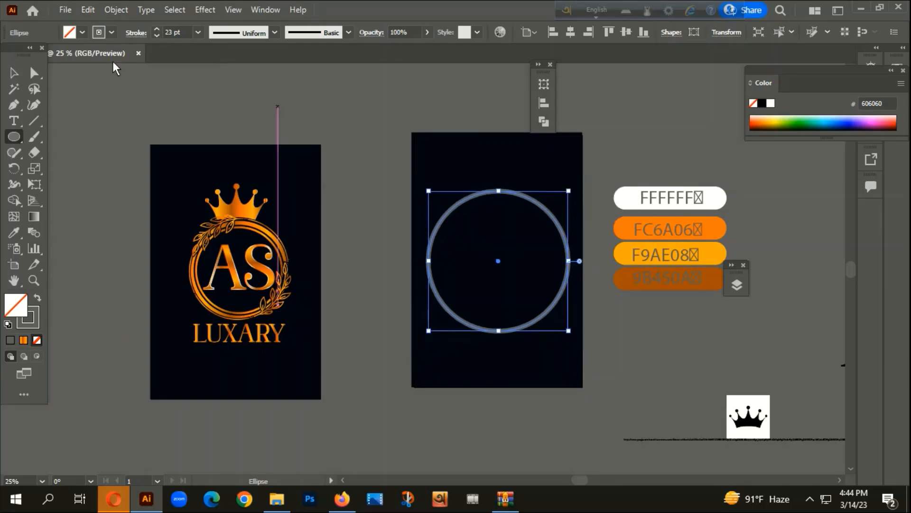
pyautogui.click(157, 29)
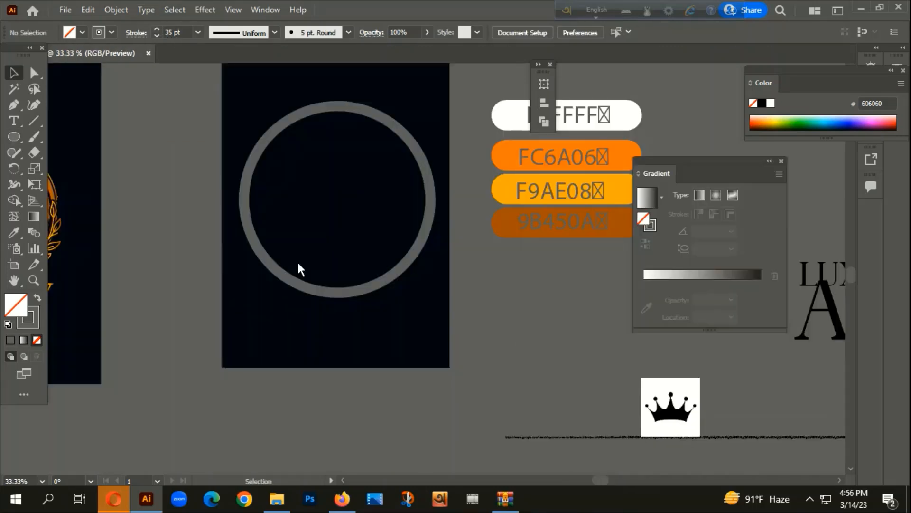
# Copy the ring in front, scale the copy down to sit inside the original, and set its stroke to 25 pt.
pyautogui.click(319, 295)
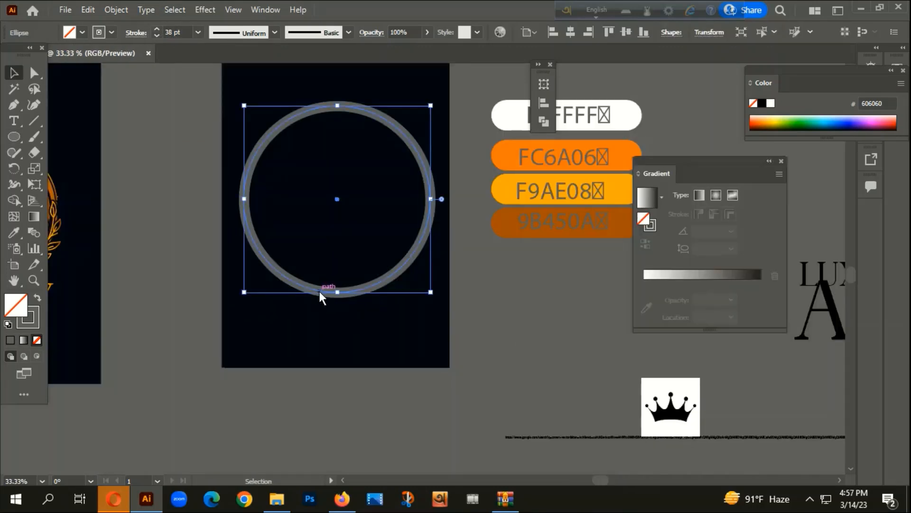
pyautogui.hotkey('ctrl', 'c')
pyautogui.hotkey('ctrl', 'f')
pyautogui.moveTo(337, 105); pyautogui.dragTo(339, 119)
pyautogui.click(155, 36)
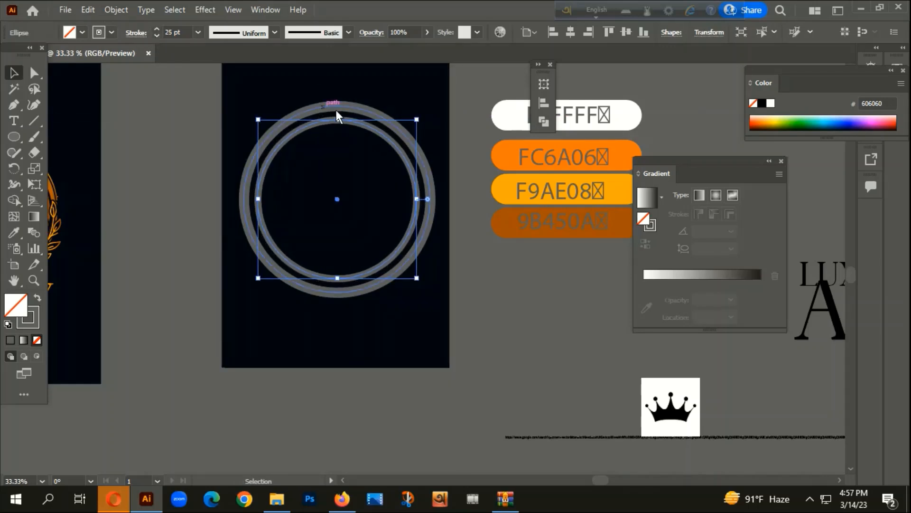
# Expand the fill and stroke of both rings into shapes.
pyautogui.moveTo(244, 92); pyautogui.dragTo(348, 220)
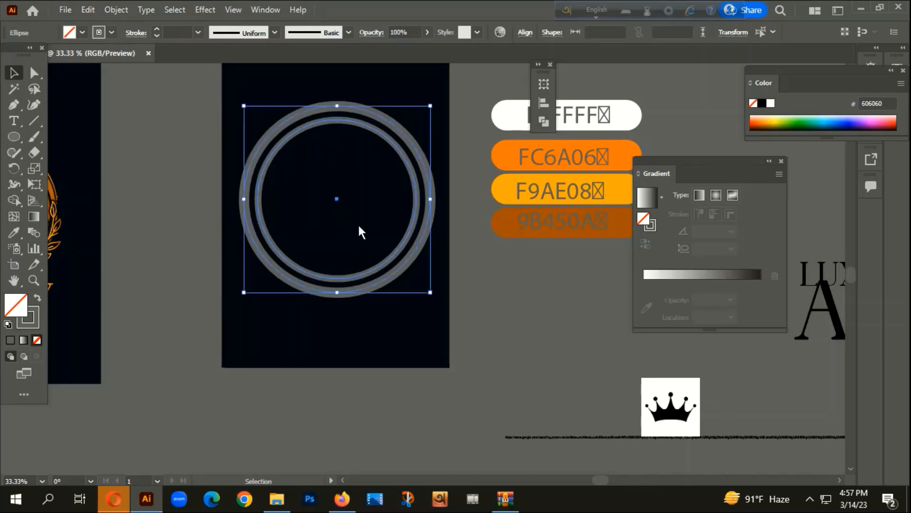
pyautogui.click(119, 9)
pyautogui.click(181, 162)
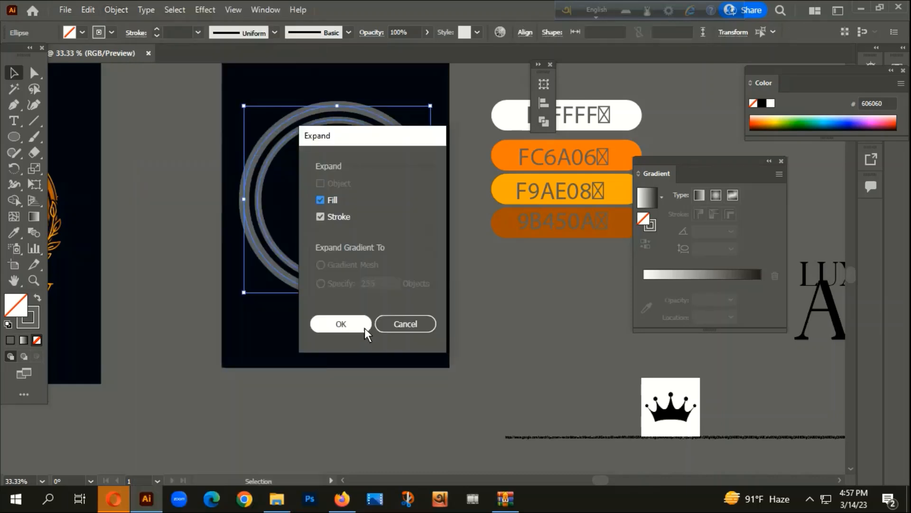
pyautogui.click(340, 326)
# Fill the expanded rings with the default white-to-black linear gradient.
pyautogui.moveTo(254, 382); pyautogui.dragTo(392, 359)
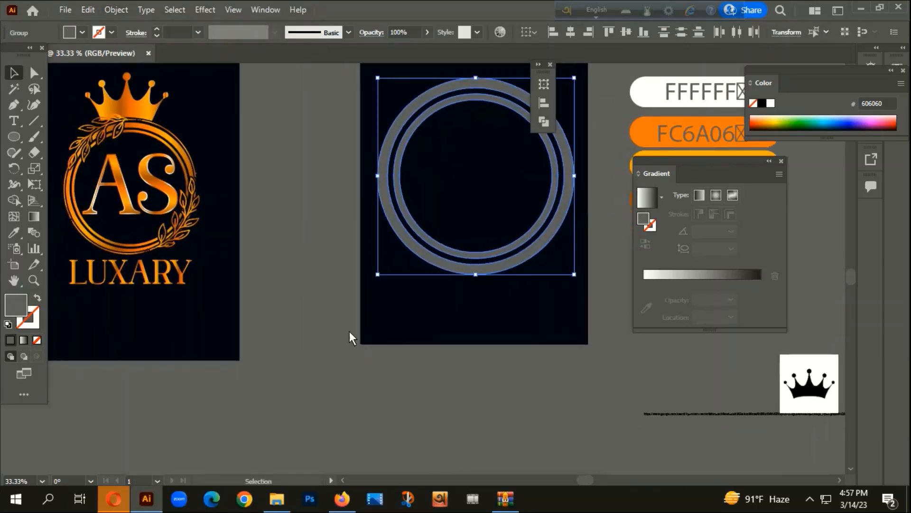
pyautogui.scroll(-2, 348, 321)
pyautogui.moveTo(450, 337); pyautogui.dragTo(413, 307)
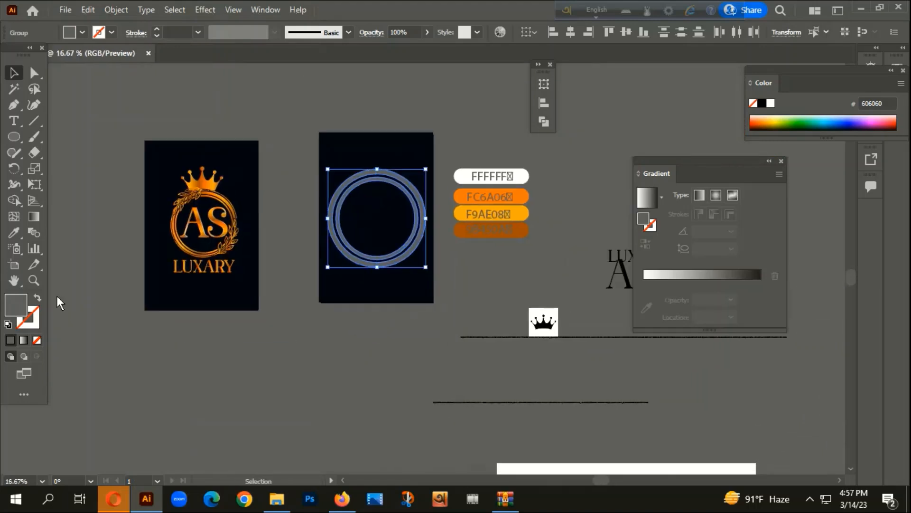
pyautogui.click(23, 341)
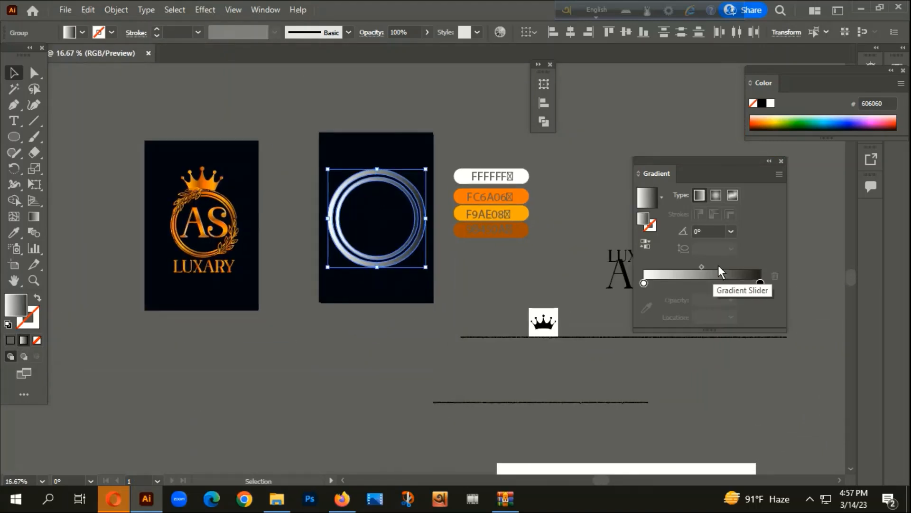
# Add four intermediate colour stops to the rings' gradient, spread between the two end stops.
pyautogui.click(612, 285)
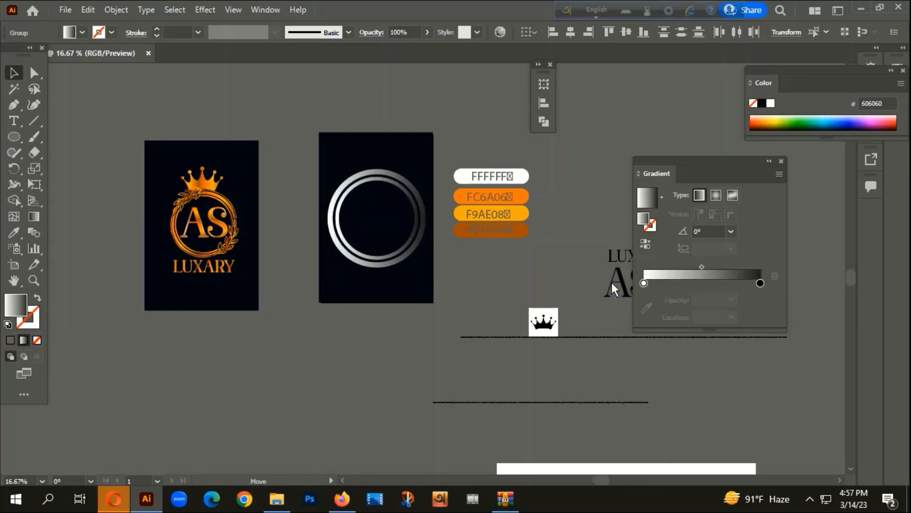
pyautogui.click(607, 280)
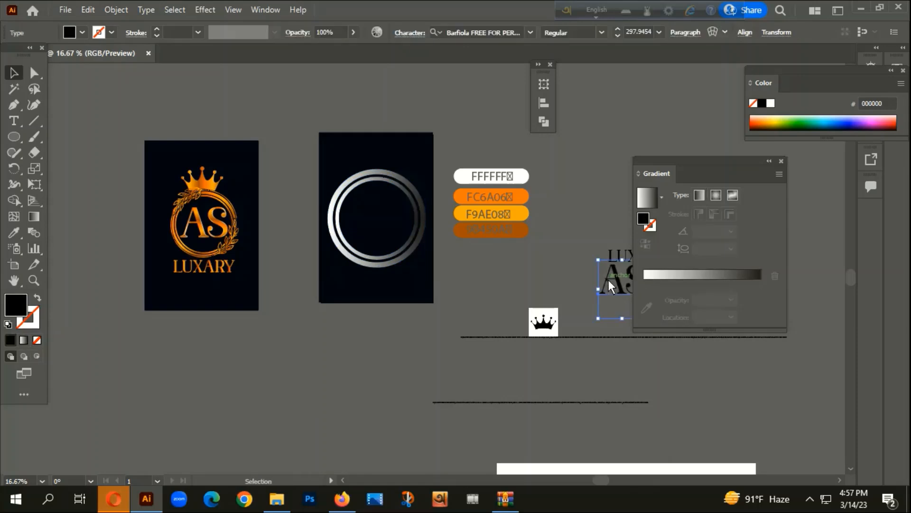
pyautogui.scroll(2, 386, 217)
pyautogui.moveTo(274, 127); pyautogui.dragTo(357, 244)
pyautogui.scroll(-2, 357, 244)
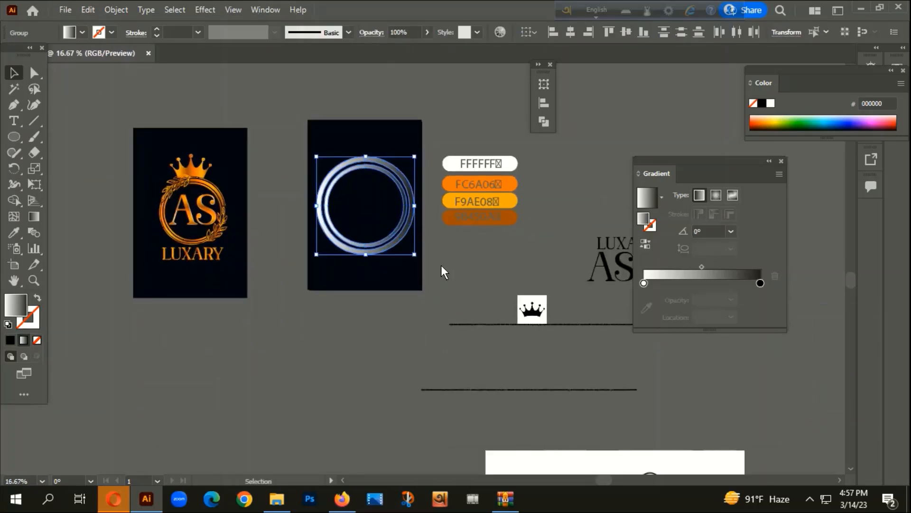
pyautogui.moveTo(443, 299); pyautogui.dragTo(428, 297)
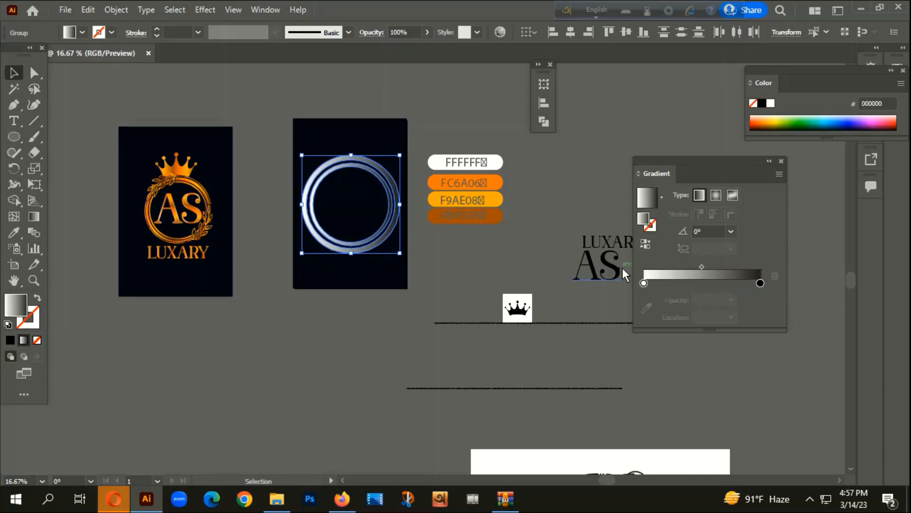
pyautogui.moveTo(651, 283); pyautogui.dragTo(703, 284)
pyautogui.click(728, 283)
pyautogui.click(703, 284)
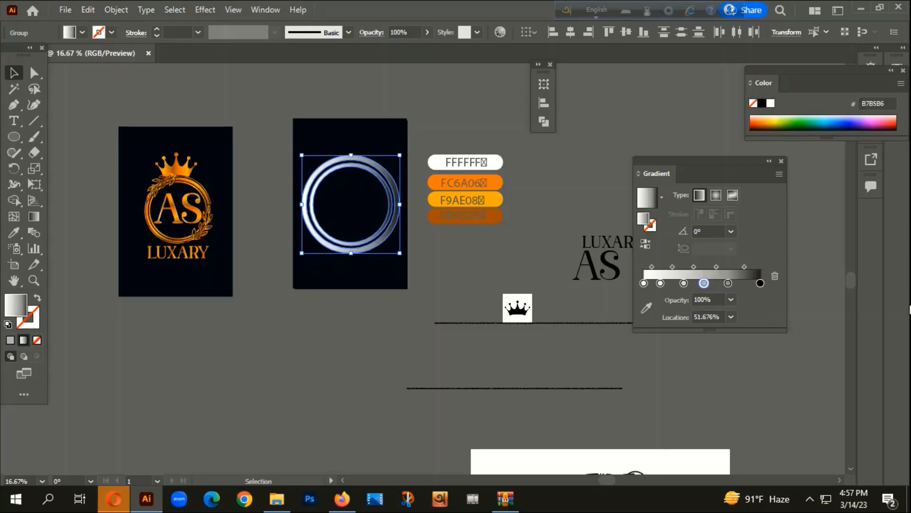
# Colour the first gradient stop with swatch FC6A06, and move the second stop to about 19% with swatch F9AE08.
pyautogui.click(644, 284)
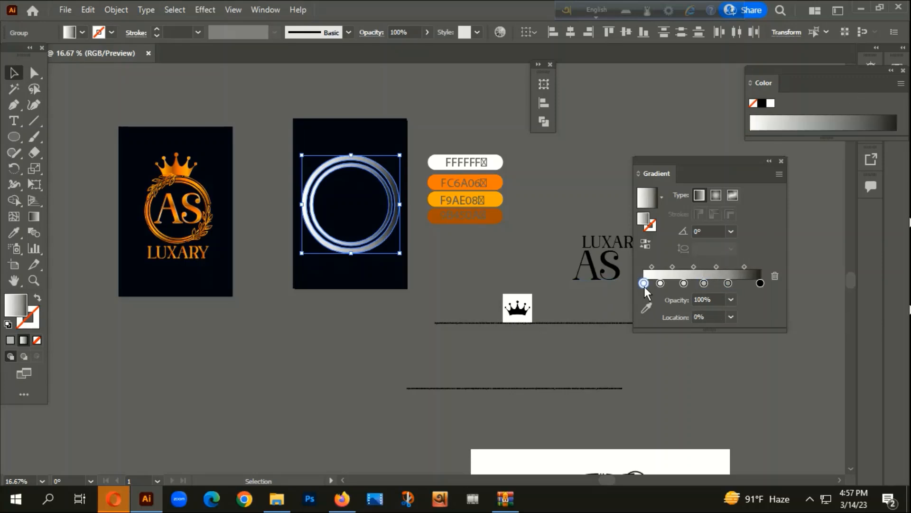
pyautogui.click(15, 231)
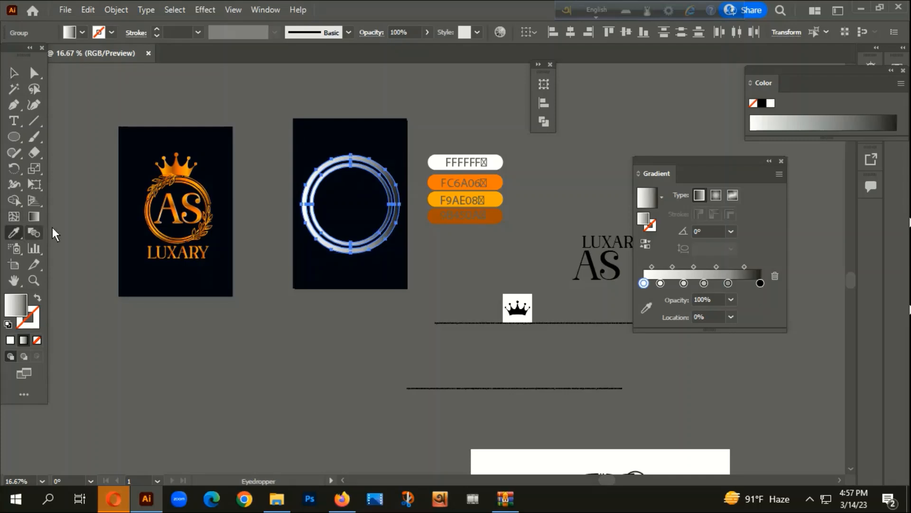
pyautogui.click(499, 181)
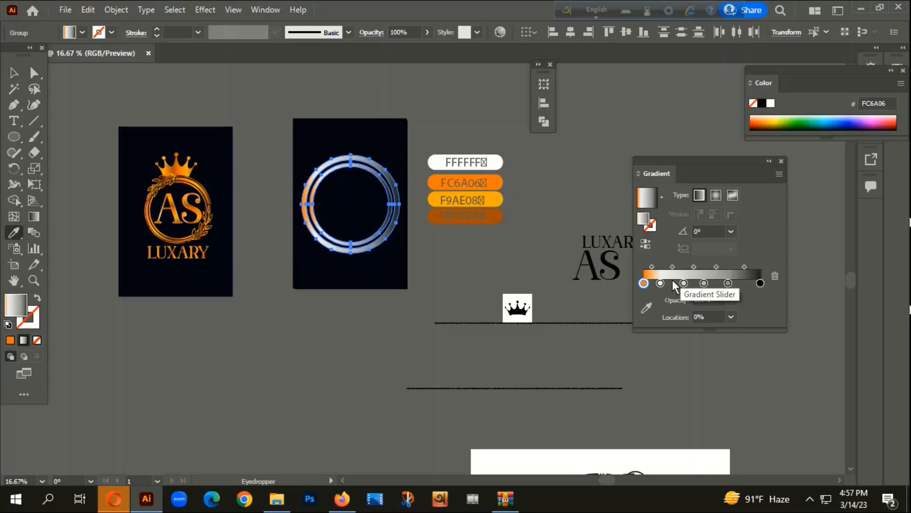
pyautogui.moveTo(660, 283); pyautogui.dragTo(666, 283)
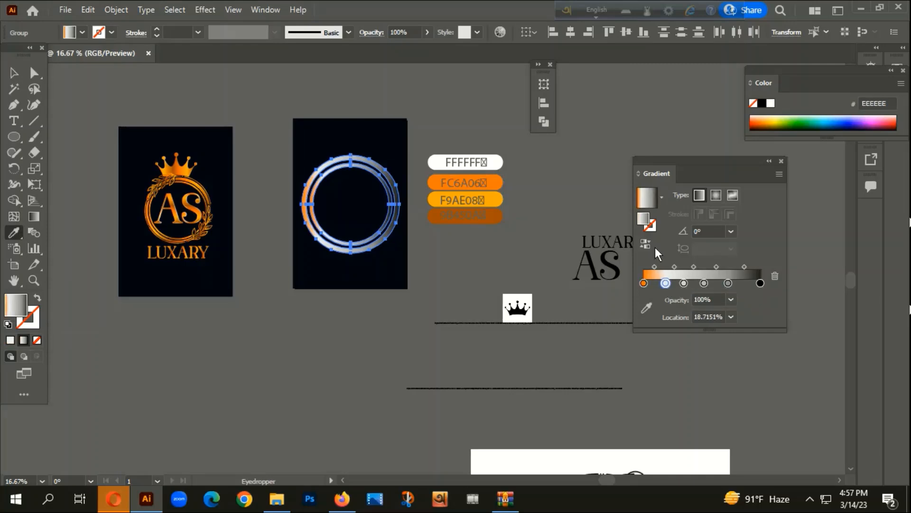
pyautogui.click(500, 200)
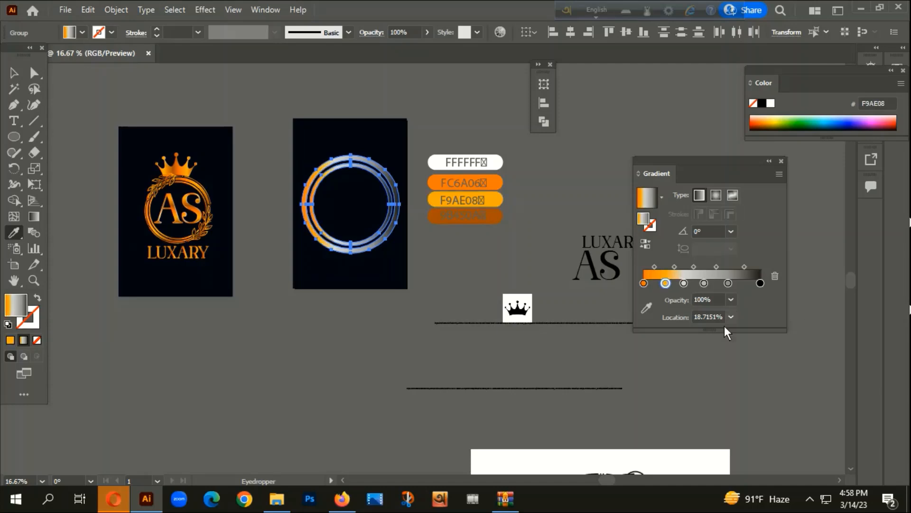
# Colour the third gradient stop with the brown 9B450A swatch and the fourth stop with FC6A06.
pyautogui.click(684, 282)
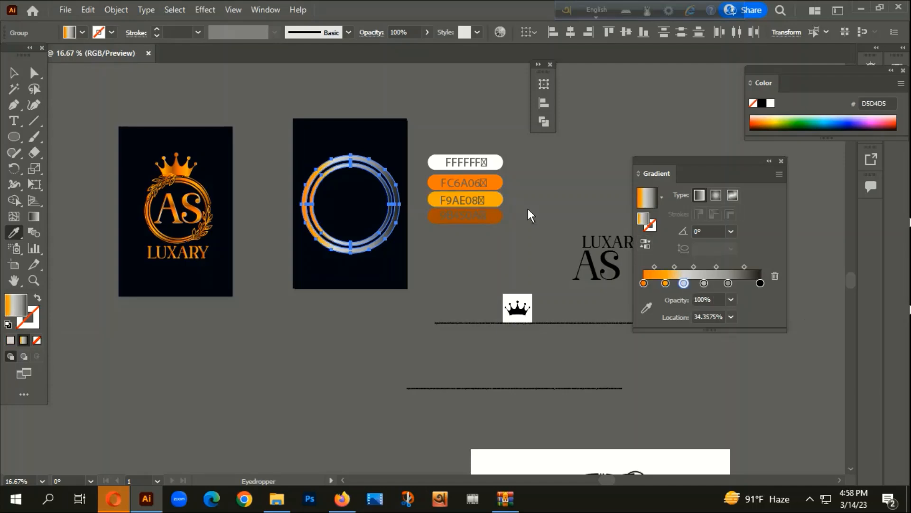
pyautogui.click(499, 219)
pyautogui.click(705, 283)
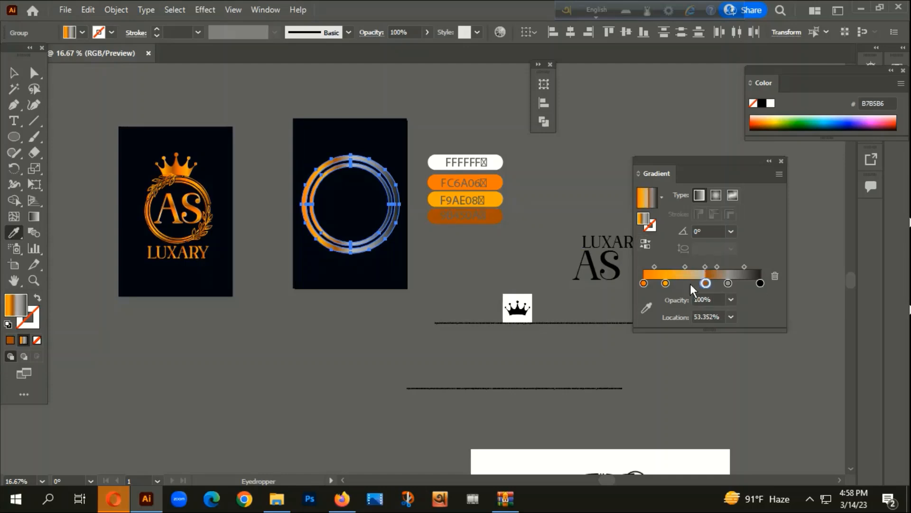
pyautogui.moveTo(690, 284); pyautogui.dragTo(688, 278)
pyautogui.click(705, 284)
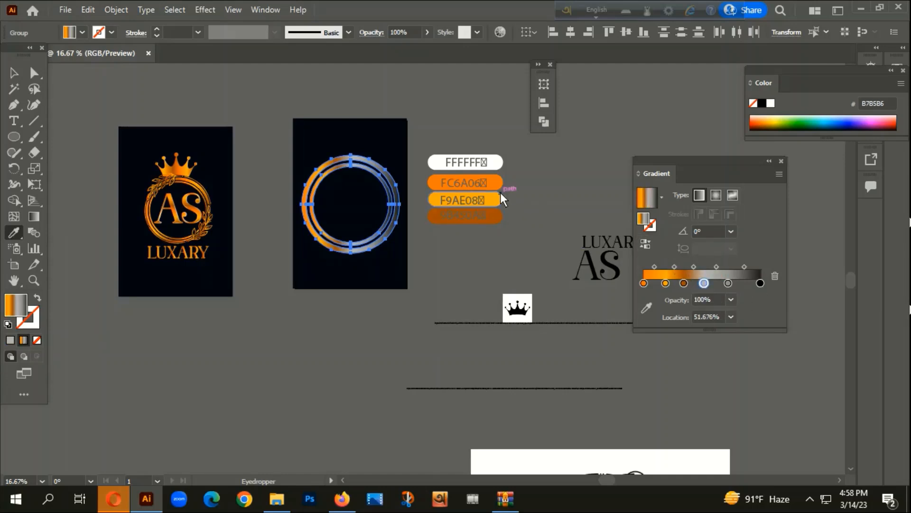
pyautogui.click(496, 184)
# Colour the fifth gradient stop with swatch F9AE08 and the last stop with the brown 9B450A swatch.
pyautogui.click(727, 283)
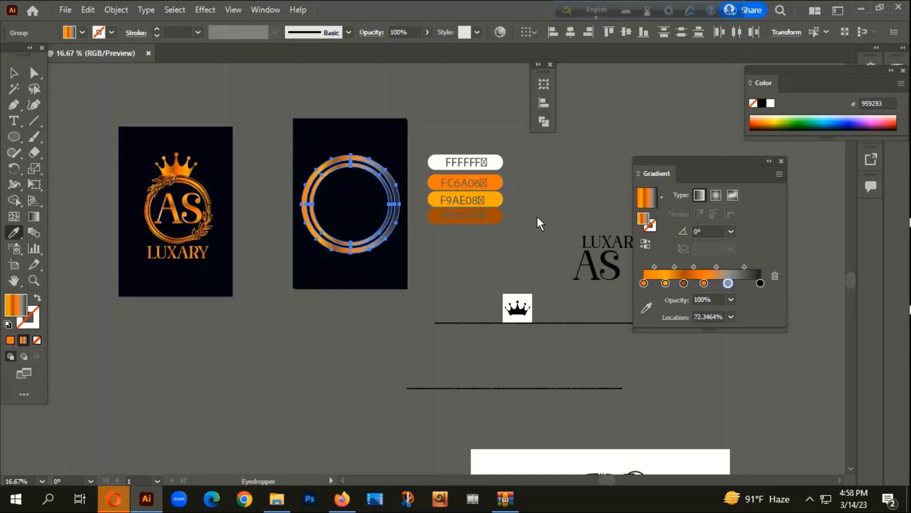
pyautogui.click(502, 201)
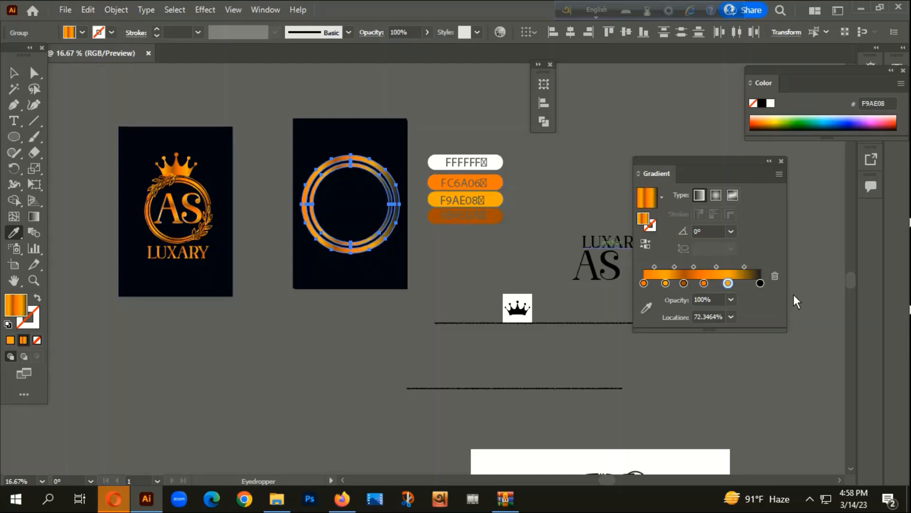
pyautogui.click(761, 284)
pyautogui.click(497, 221)
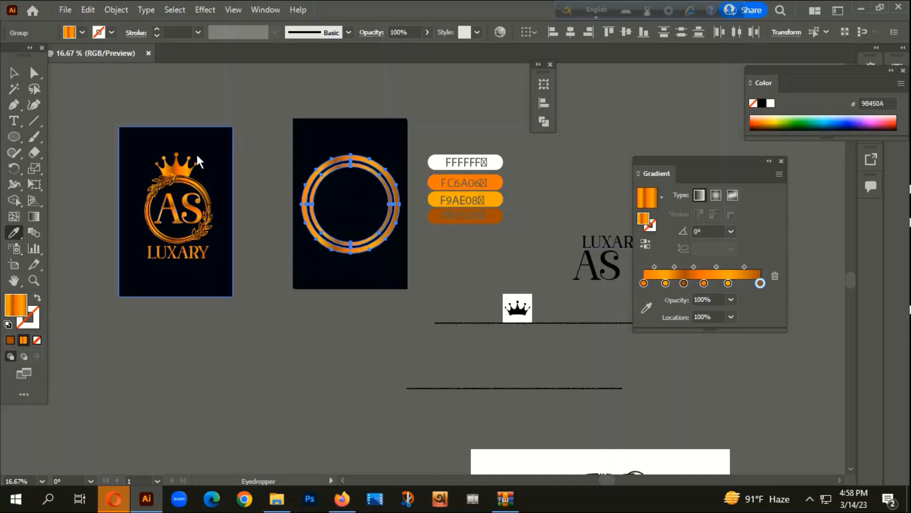
# Deselect the rings and look over the floral circle reference image and the objects around it below the artboards.
pyautogui.scroll(3, 275, 214)
pyautogui.moveTo(392, 257)
pyautogui.mouseDown()
pyautogui.moveTo(410, 292)
pyautogui.moveTo(415, 234)
pyautogui.moveTo(395, 259)
pyautogui.mouseUp()
pyautogui.click(13, 72)
pyautogui.click(300, 160)
pyautogui.scroll(-1, 411, 272)
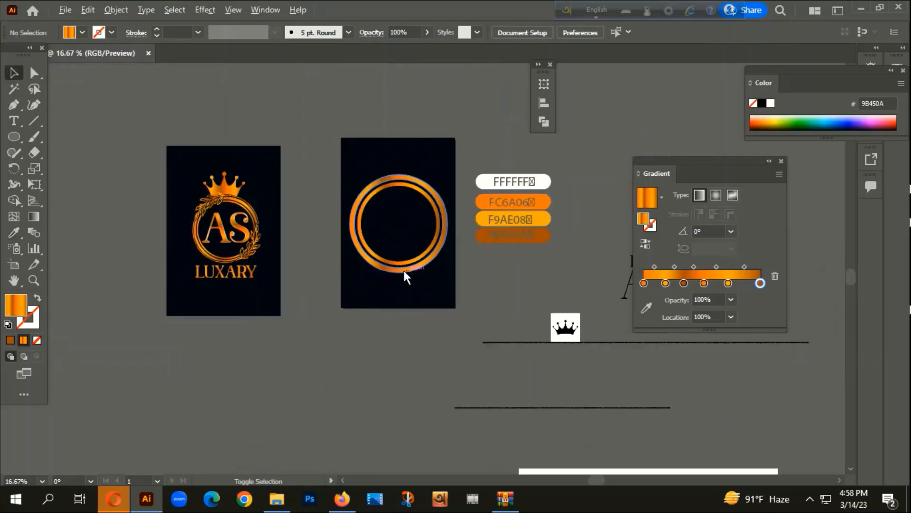
pyautogui.moveTo(518, 356); pyautogui.dragTo(488, 125)
pyautogui.scroll(-2, 421, 322)
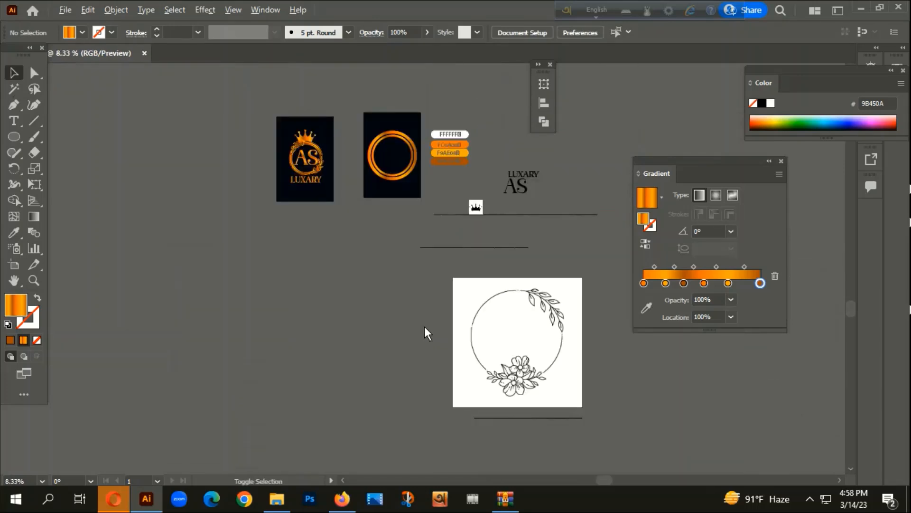
pyautogui.click(480, 352)
pyautogui.scroll(-2, 631, 405)
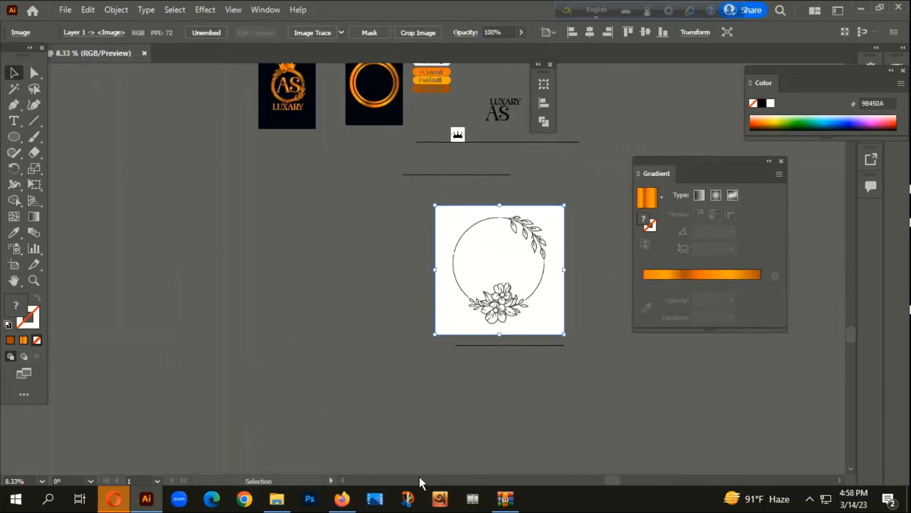
pyautogui.click(505, 345)
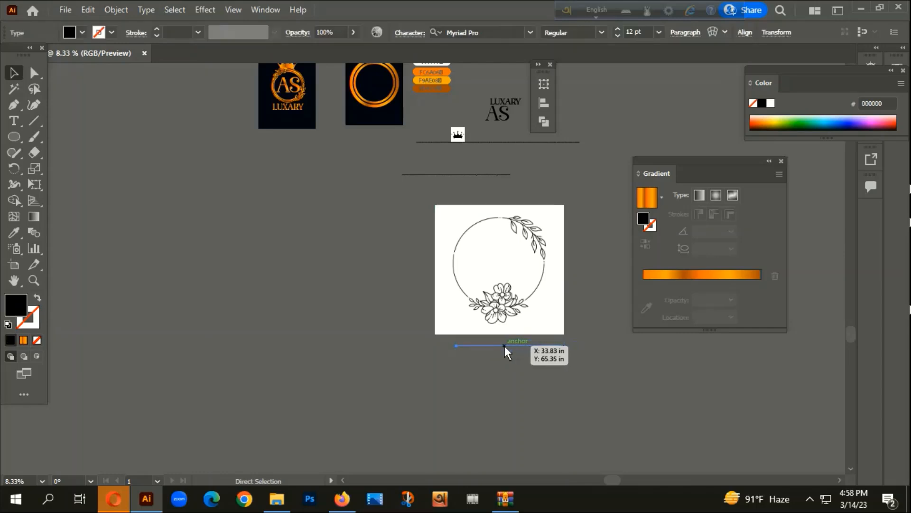
# Switch to Firefox, browse the floral frames related to the "circle design element" results, and copy the Freepik Floral frame image.
pyautogui.click(341, 499)
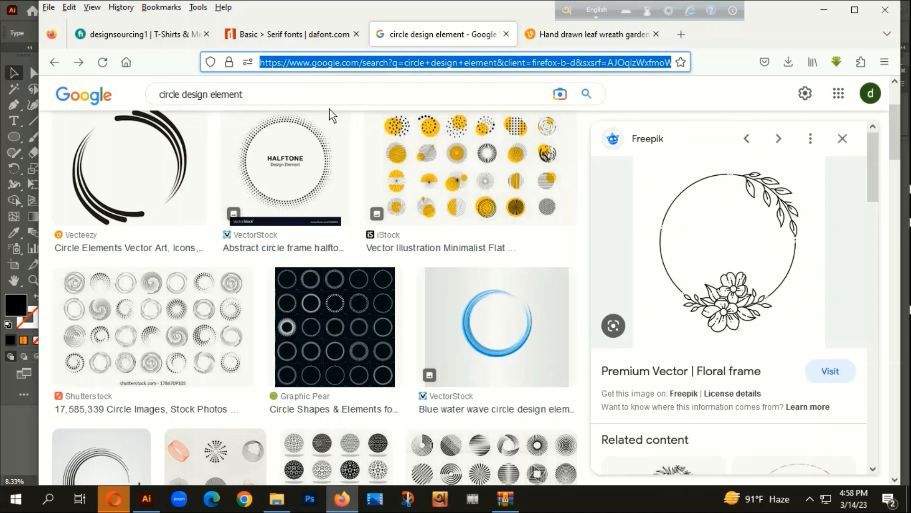
pyautogui.scroll(-7, 721, 351)
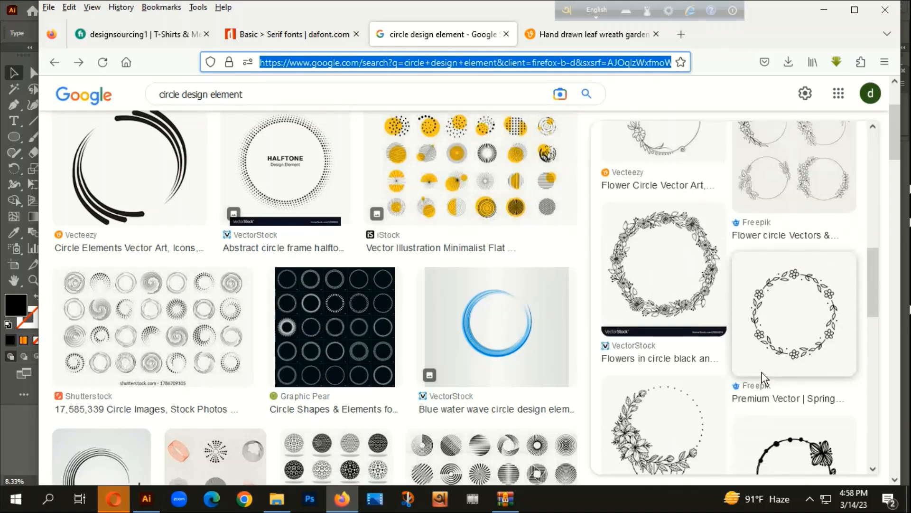
pyautogui.scroll(-10, 762, 371)
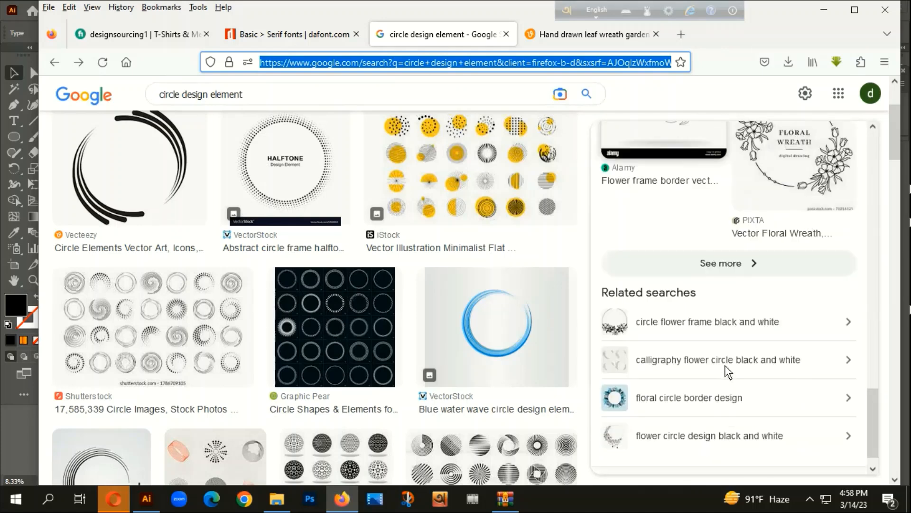
pyautogui.scroll(5, 755, 382)
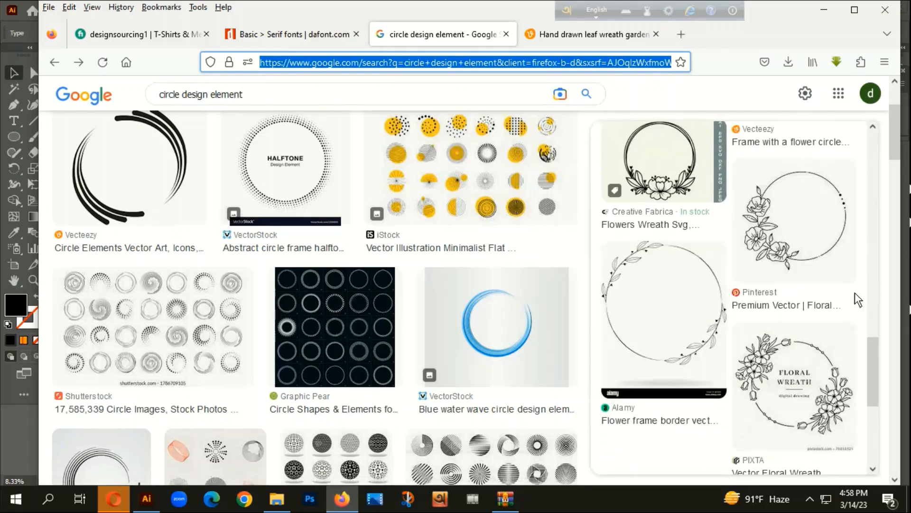
pyautogui.scroll(5, 692, 337)
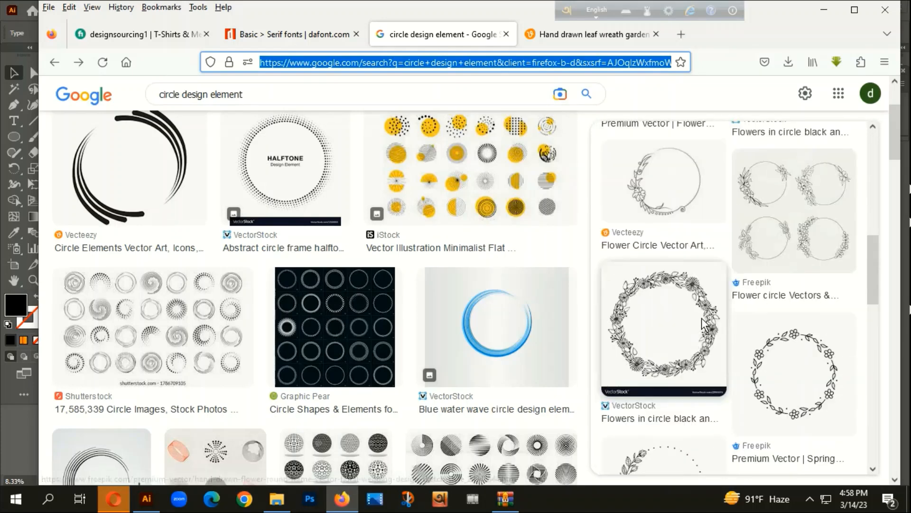
pyautogui.scroll(8, 703, 323)
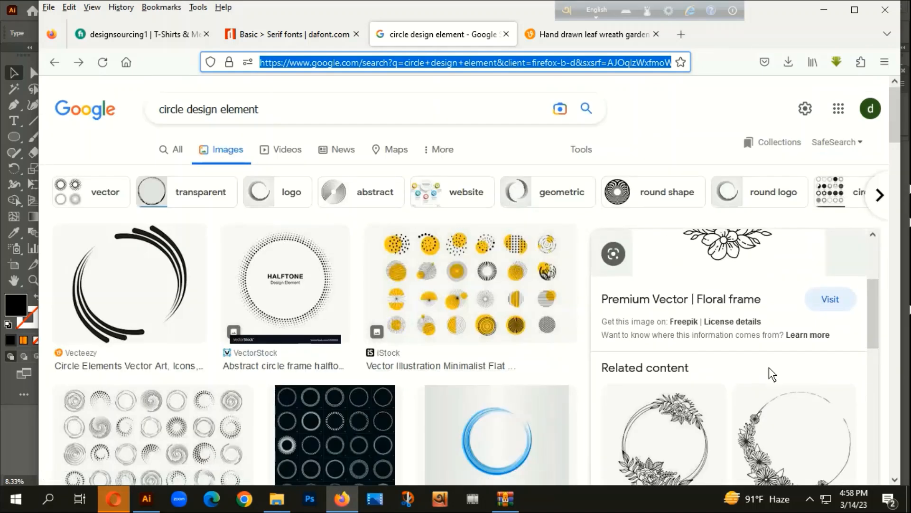
pyautogui.scroll(3, 751, 346)
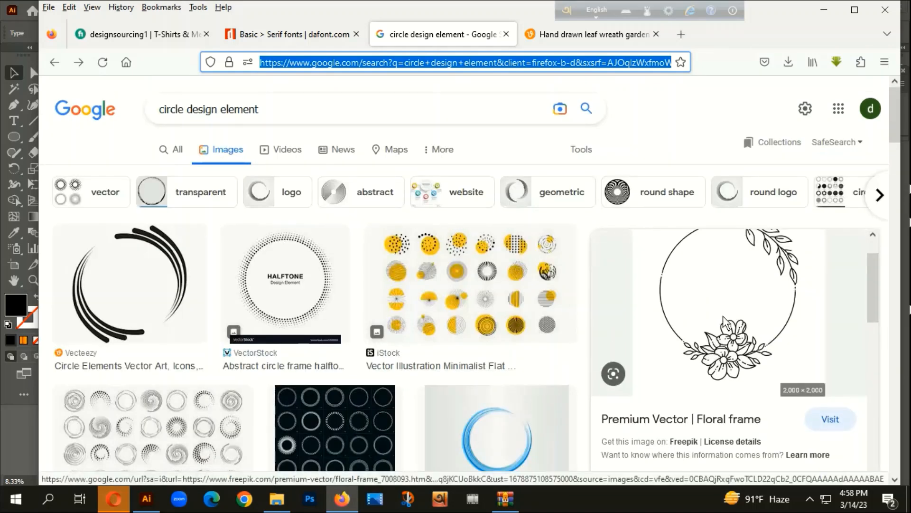
pyautogui.rightClick(707, 301)
pyautogui.click(748, 201)
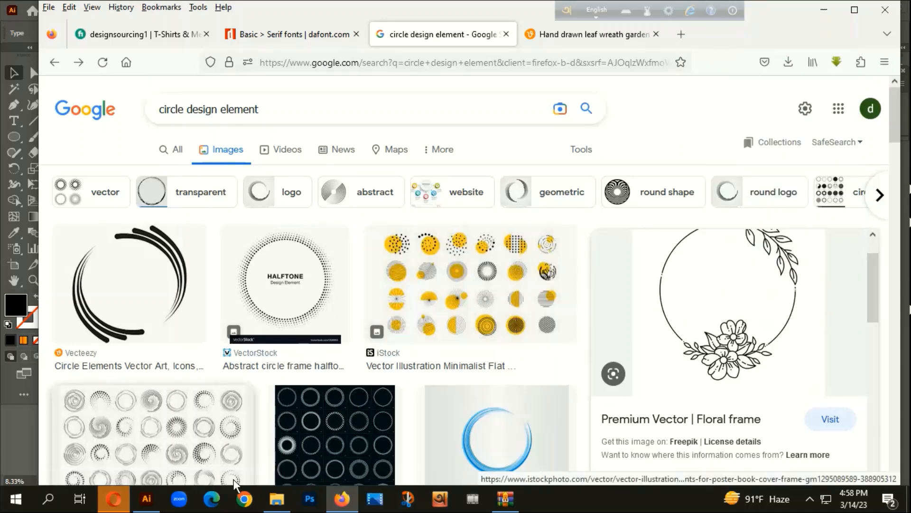
# Return to Illustrator, paste the floral frame image, and place it beside the existing copy, below the artboards.
pyautogui.click(151, 498)
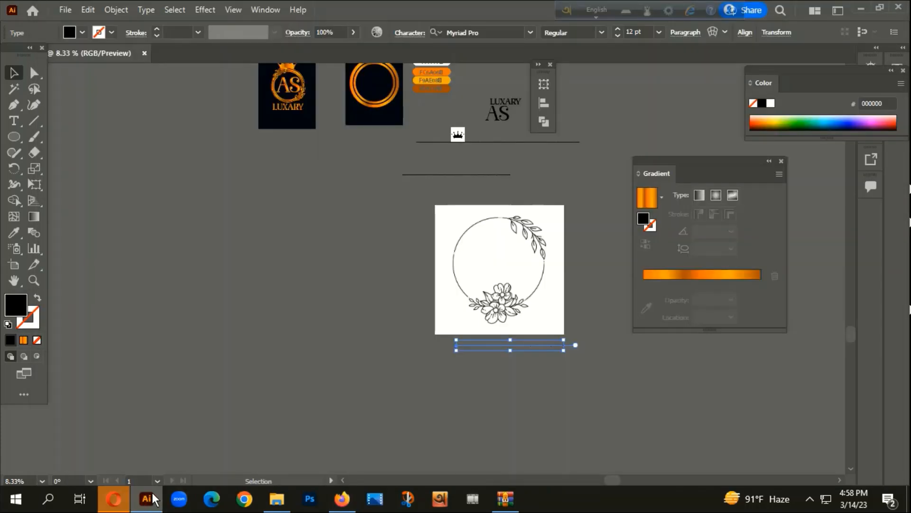
pyautogui.hotkey('ctrl', 'v')
pyautogui.moveTo(392, 273); pyautogui.dragTo(227, 273)
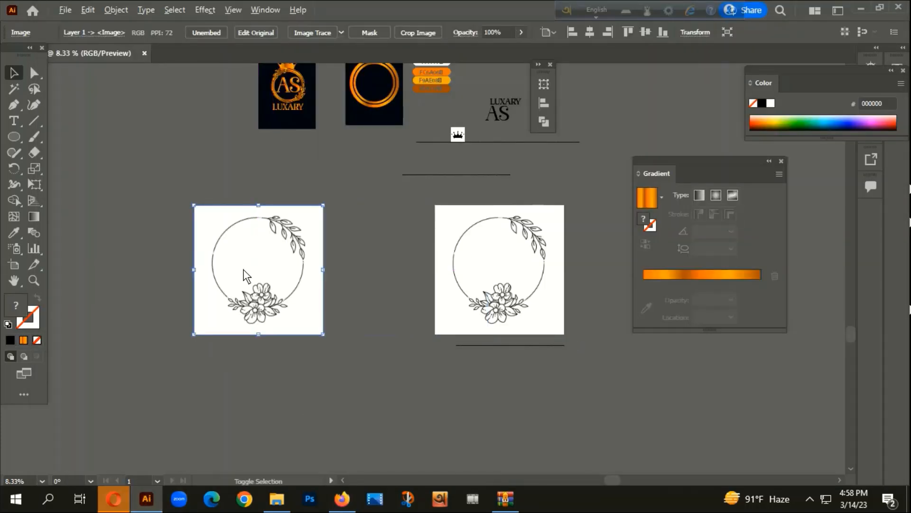
# Image-trace the pasted floral frame with the default preset and expand the tracing into editable paths.
pyautogui.scroll(1, 247, 275)
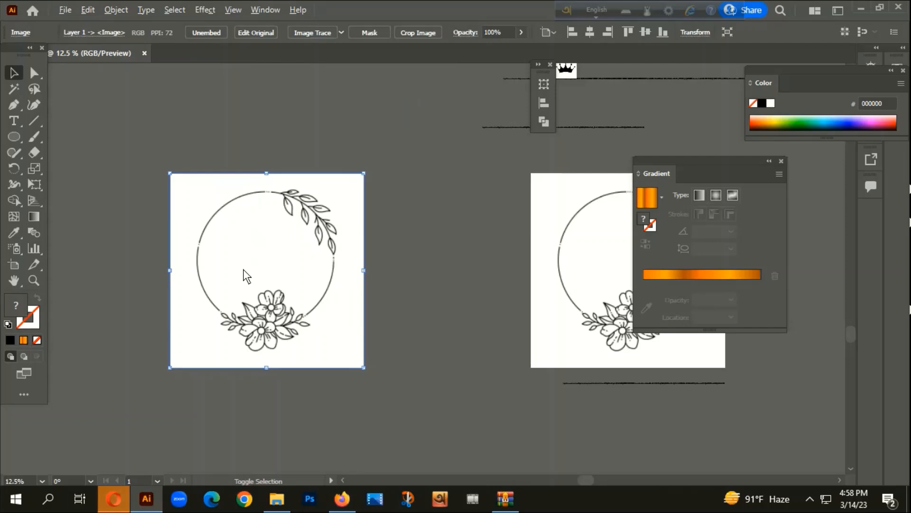
pyautogui.click(314, 33)
pyautogui.click(514, 264)
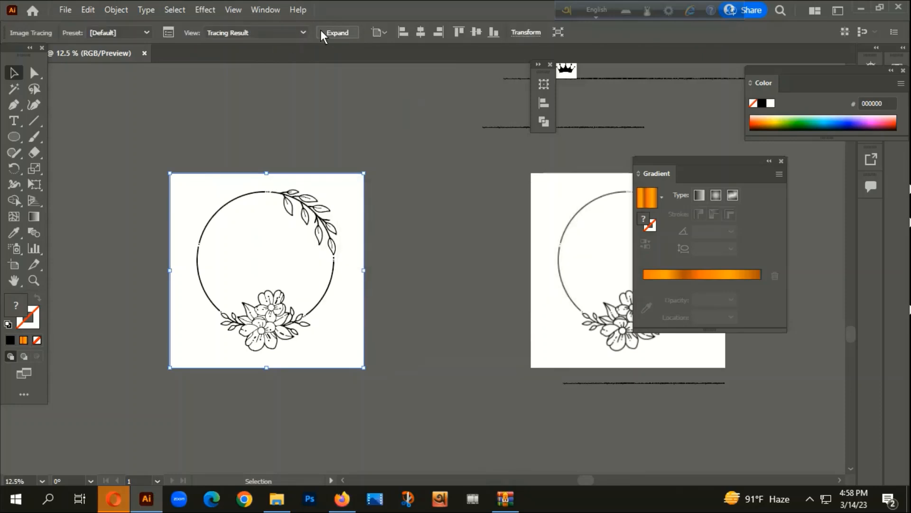
pyautogui.click(334, 31)
# Ungroup the expanded tracing and delete all its white shapes, selecting them with the Magic Wand tool.
pyautogui.rightClick(263, 151)
pyautogui.click(306, 264)
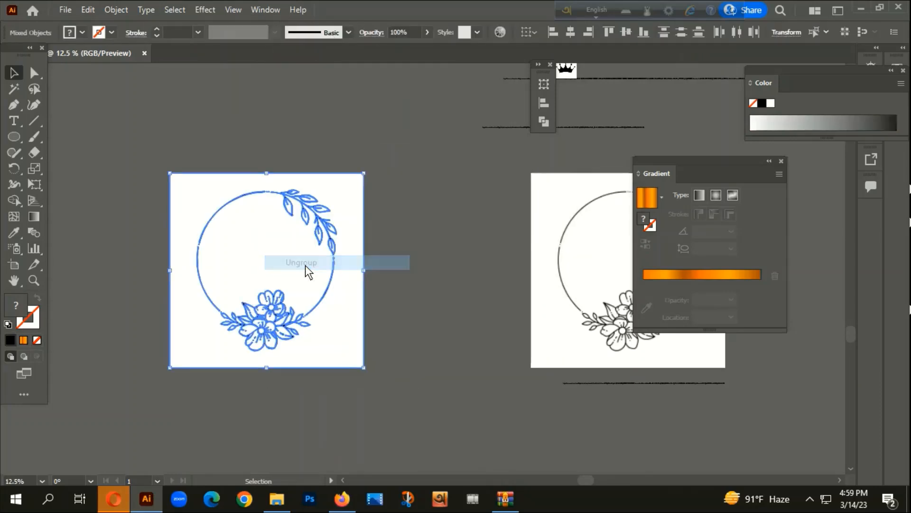
pyautogui.click(14, 90)
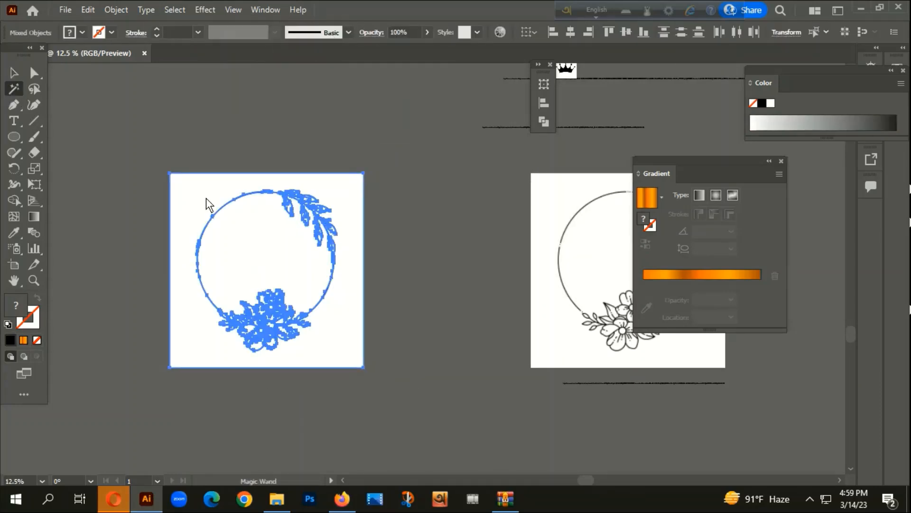
pyautogui.click(197, 193)
pyautogui.click(14, 74)
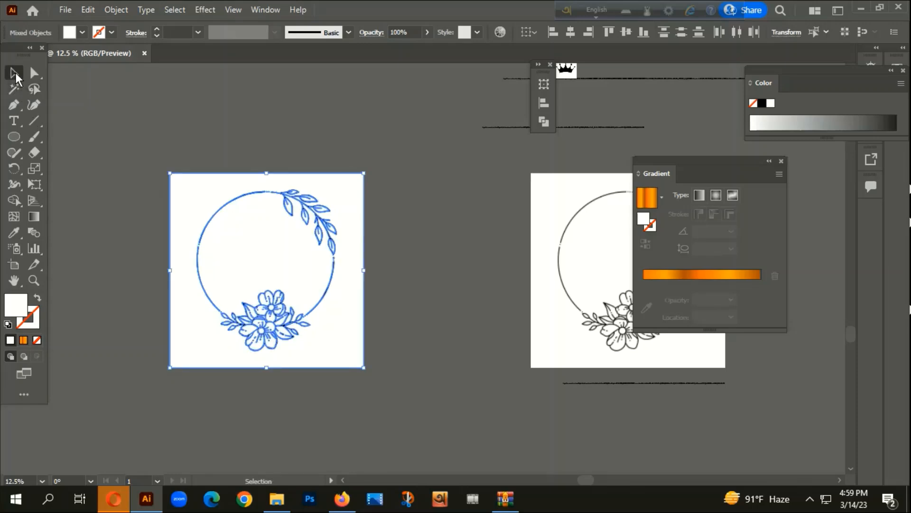
pyautogui.press('Delete')
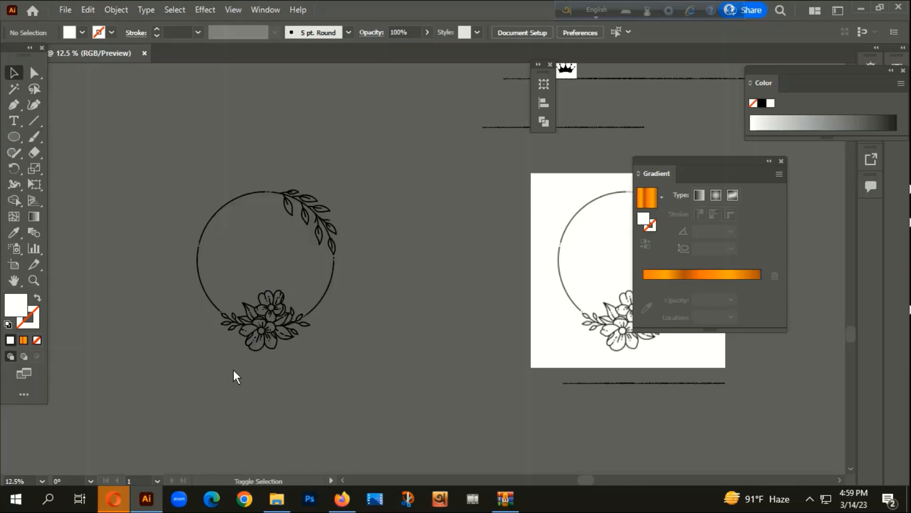
# Examine the leaf branches around the reference logo's ring and compare them with the traced floral frame.
pyautogui.scroll(-1, 235, 365)
pyautogui.scroll(4, 275, 122)
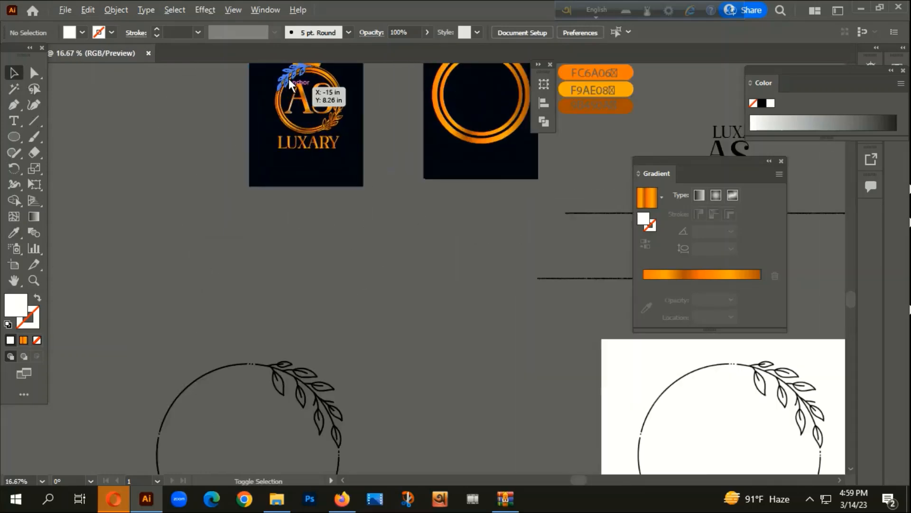
pyautogui.scroll(-2, 316, 195)
pyautogui.moveTo(408, 274); pyautogui.dragTo(436, 150)
pyautogui.scroll(-5, 338, 366)
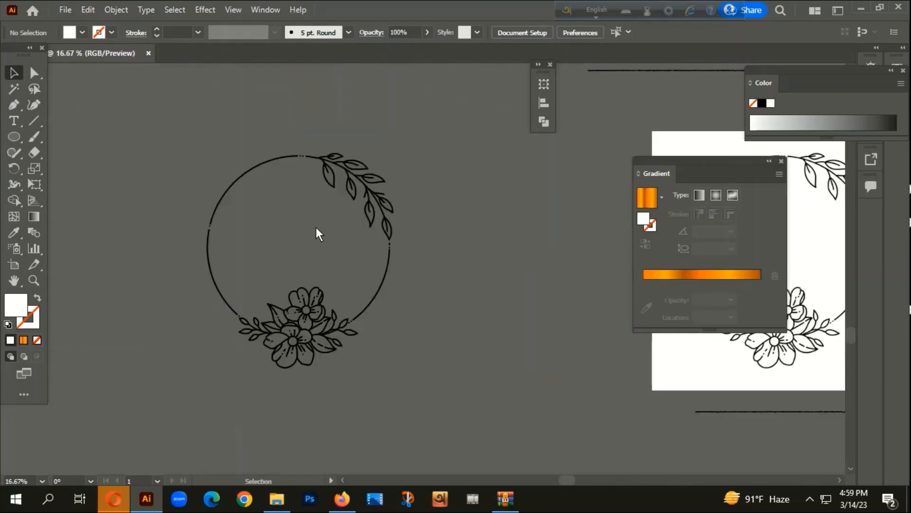
pyautogui.scroll(1, 301, 163)
pyautogui.scroll(-1, 426, 259)
pyautogui.scroll(-4, 481, 329)
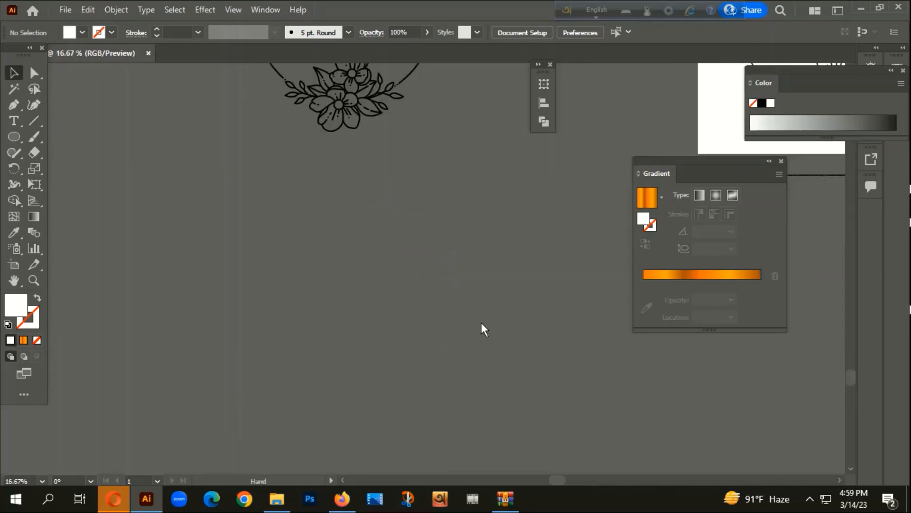
pyautogui.moveTo(470, 260); pyautogui.dragTo(443, 377)
pyautogui.scroll(3, 421, 200)
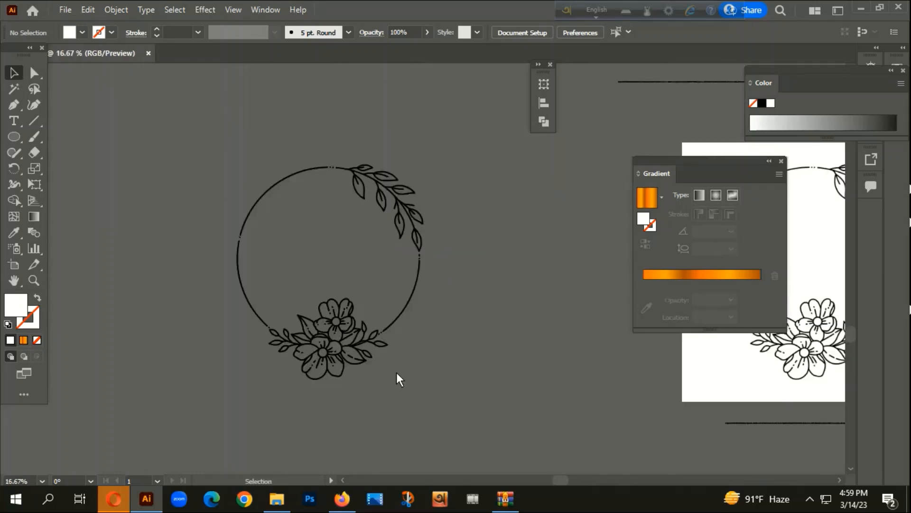
# Delete the flower cluster and the lower-right circle arc from the traced frame.
pyautogui.click(355, 338)
pyautogui.press('Delete')
pyautogui.click(405, 308)
pyautogui.press('Delete')
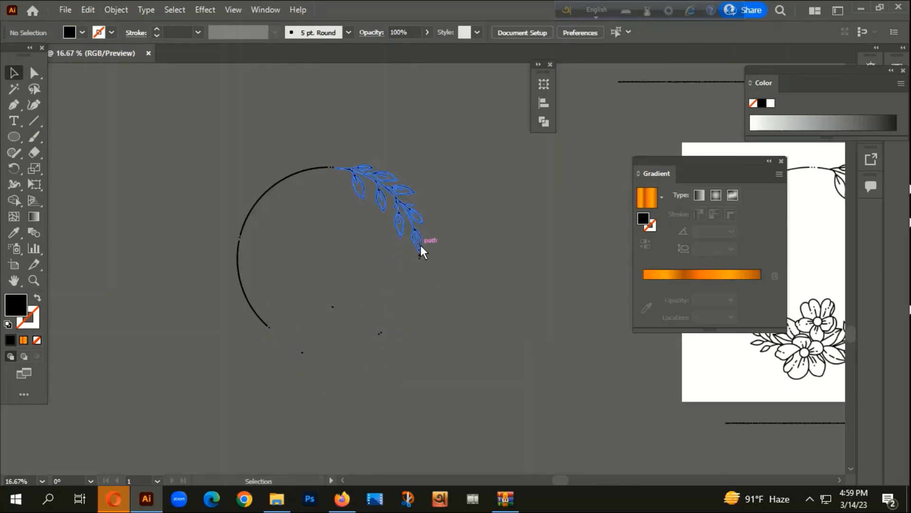
# Delete the stray specks below the leaf branch's tip and in the area below the open circle.
pyautogui.scroll(3, 422, 248)
pyautogui.click(412, 278)
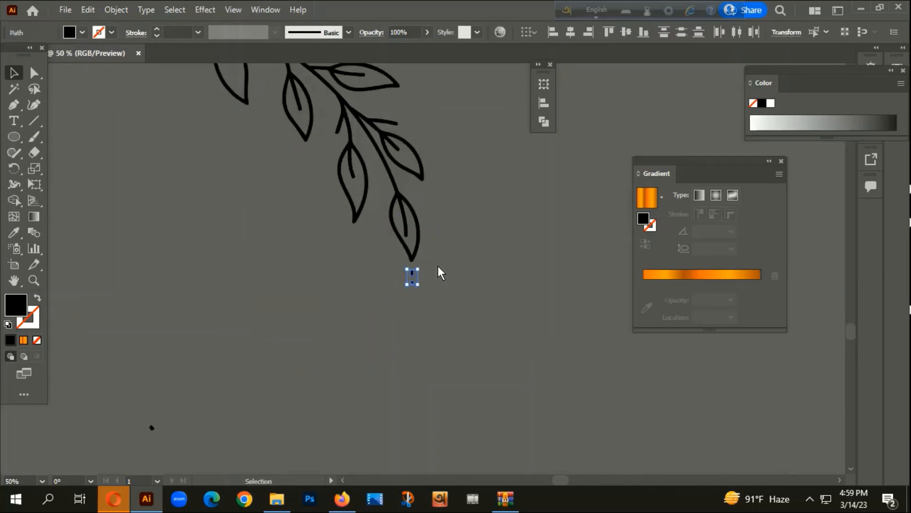
pyautogui.press('Delete')
pyautogui.moveTo(245, 389); pyautogui.dragTo(389, 266)
pyautogui.scroll(-2, 389, 266)
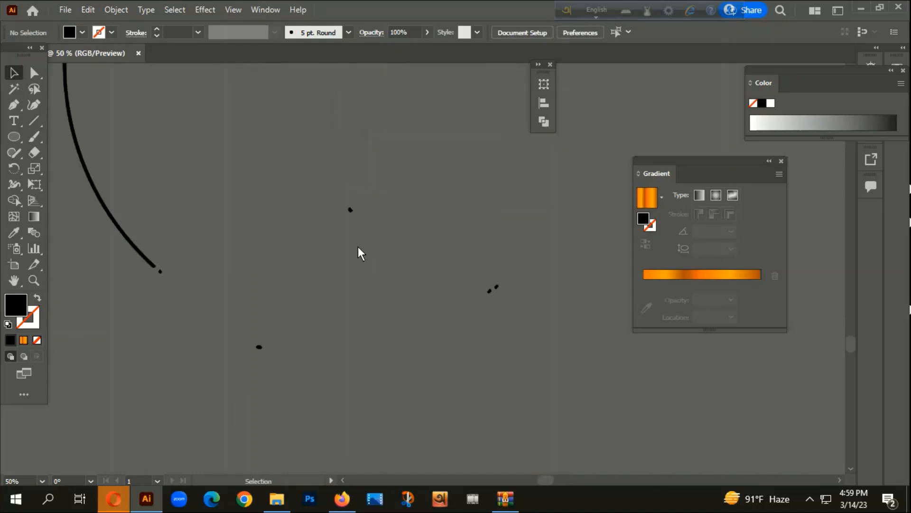
pyautogui.moveTo(289, 216); pyautogui.dragTo(465, 341)
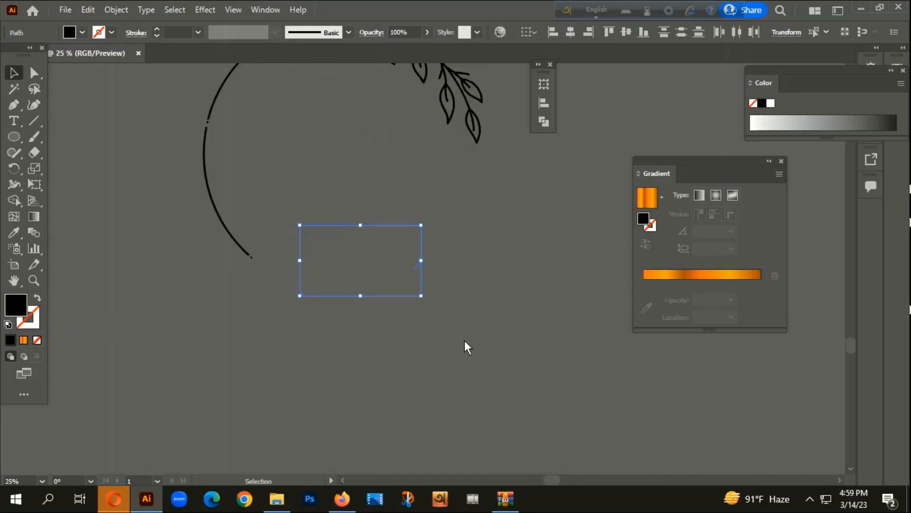
pyautogui.press('Delete')
# Erase the lower part of the traced circle's left arc with the Eraser tool.
pyautogui.moveTo(335, 180); pyautogui.dragTo(335, 287)
pyautogui.moveTo(229, 395); pyautogui.dragTo(274, 339)
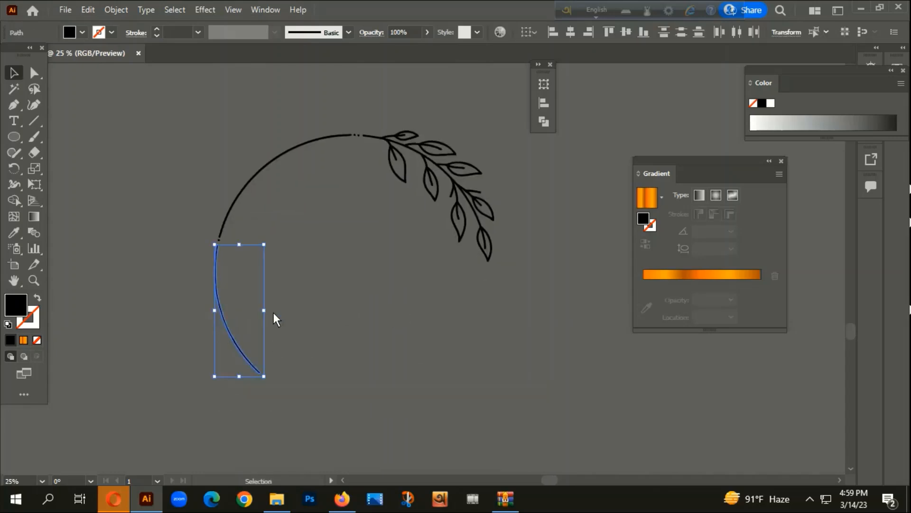
pyautogui.click(327, 324)
pyautogui.click(216, 273)
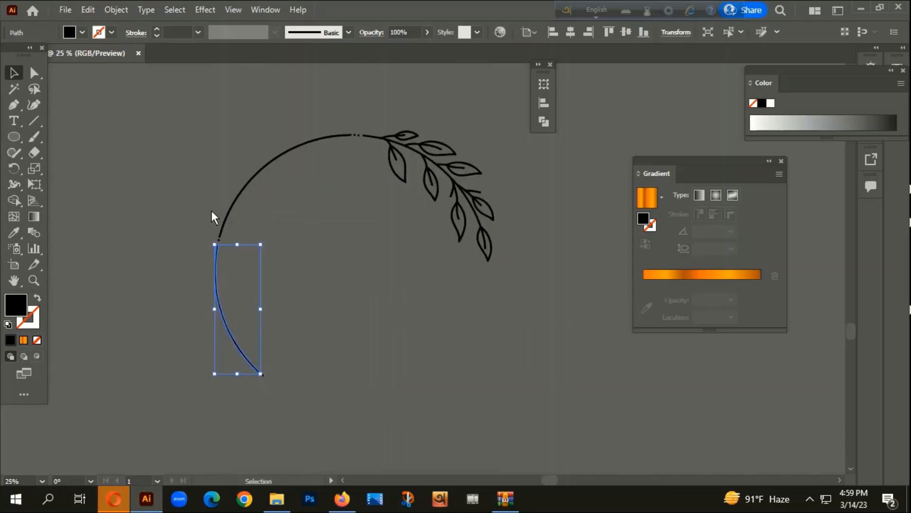
pyautogui.click(32, 153)
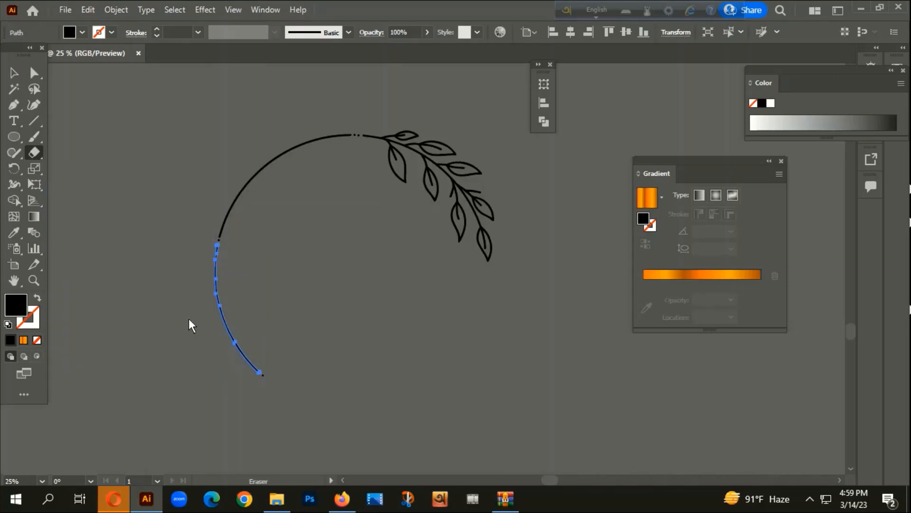
pyautogui.moveTo(186, 310); pyautogui.dragTo(342, 444)
# Group the remaining arc and leaf branch, and move the group up over the artboard with the gold rings.
pyautogui.click(13, 73)
pyautogui.click(102, 143)
pyautogui.rightClick(444, 182)
pyautogui.click(497, 283)
pyautogui.scroll(-3, 338, 418)
pyautogui.moveTo(377, 334); pyautogui.dragTo(464, 198)
pyautogui.scroll(2, 477, 152)
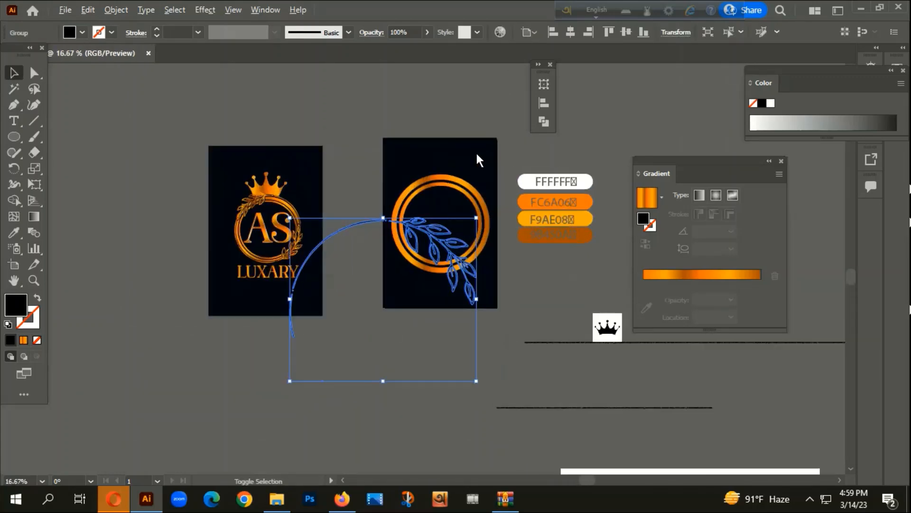
# Give the traced arc and leaf branch group a green 21BF3F fill with no stroke.
pyautogui.doubleClick(20, 301)
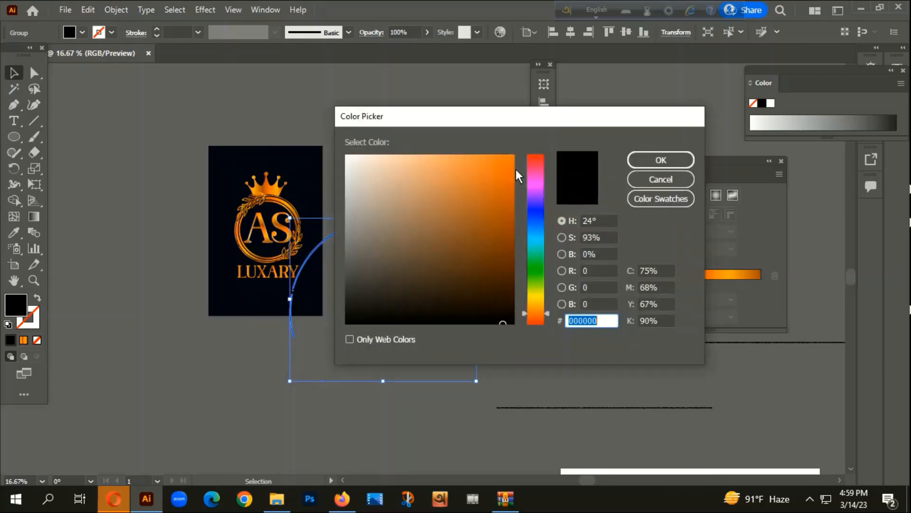
pyautogui.click(678, 158)
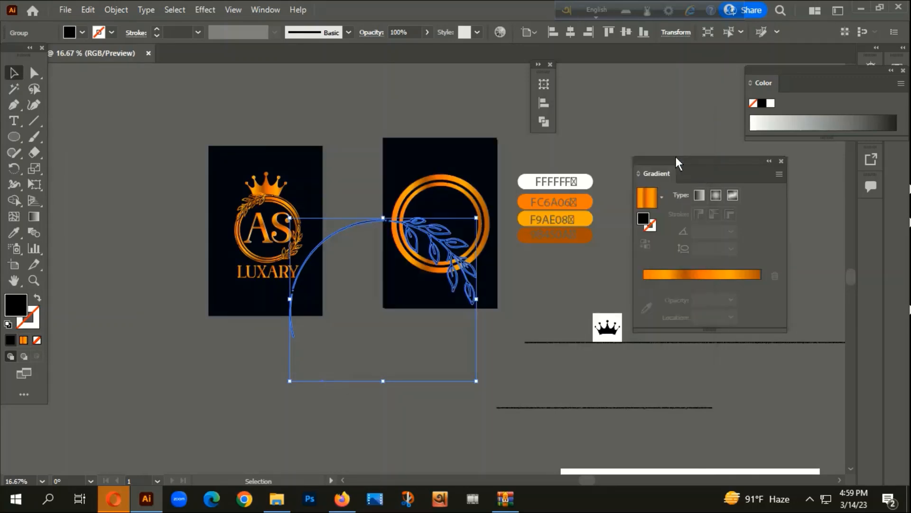
pyautogui.click(38, 303)
pyautogui.doubleClick(14, 308)
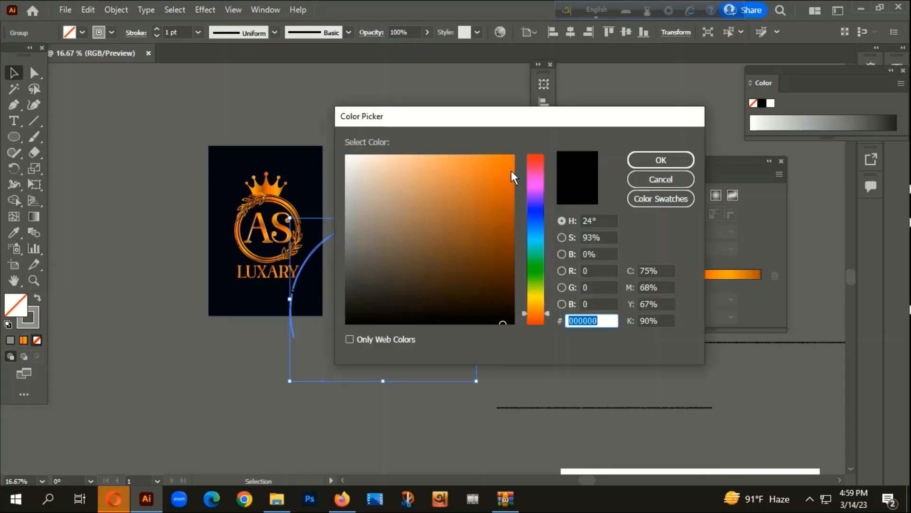
pyautogui.click(534, 262)
pyautogui.click(485, 197)
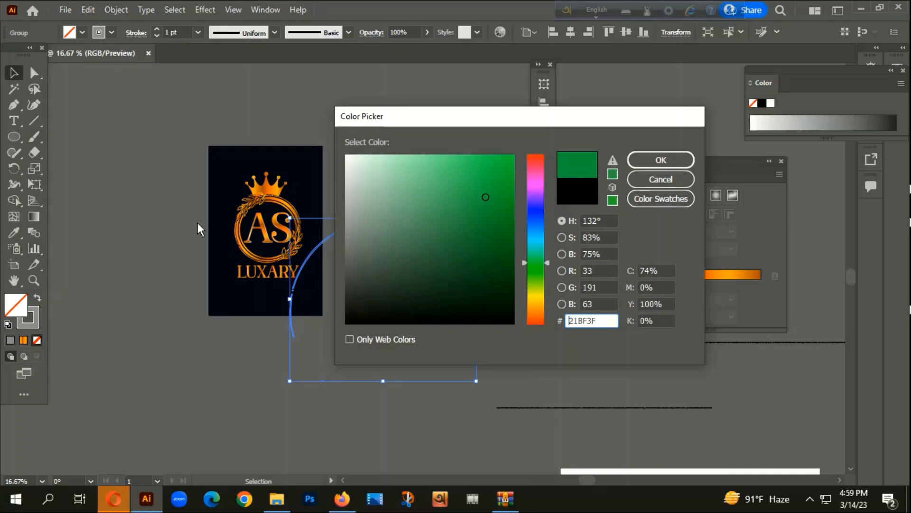
pyautogui.click(661, 160)
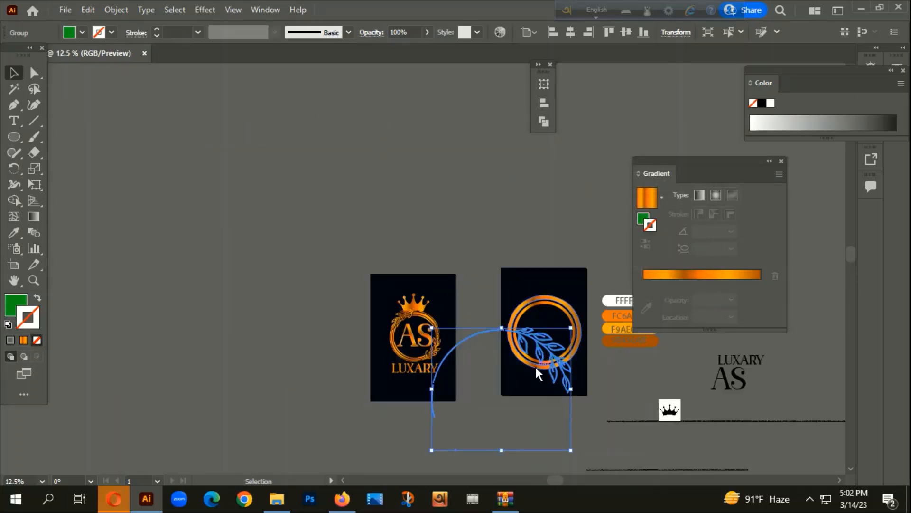
# Scale down the arc and leaf branch group and position it around the upper part of the gold rings.
pyautogui.scroll(1, 534, 366)
pyautogui.moveTo(562, 390); pyautogui.dragTo(476, 371)
pyautogui.moveTo(465, 319); pyautogui.dragTo(505, 255)
pyautogui.scroll(2, 522, 233)
pyautogui.moveTo(568, 209); pyautogui.dragTo(527, 269)
pyautogui.moveTo(459, 300); pyautogui.dragTo(500, 269)
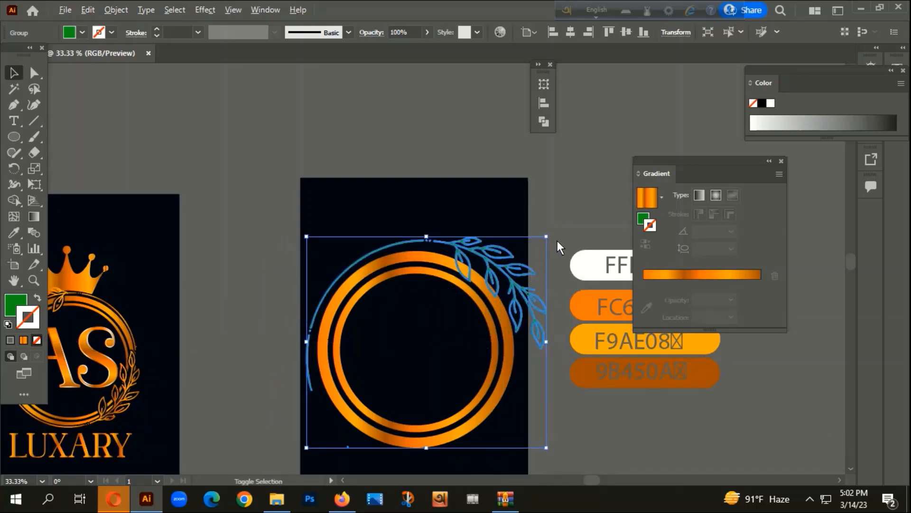
pyautogui.moveTo(546, 236); pyautogui.dragTo(533, 248)
pyautogui.moveTo(494, 274); pyautogui.dragTo(485, 269)
pyautogui.scroll(-2, 485, 284)
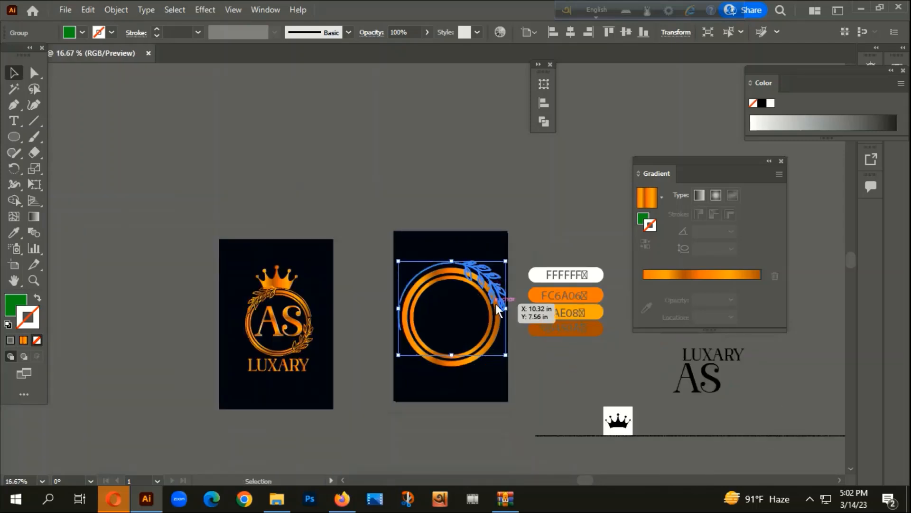
# Erase the lower end of the group's left arc, including its stray dot, with the Eraser tool.
pyautogui.scroll(2, 438, 243)
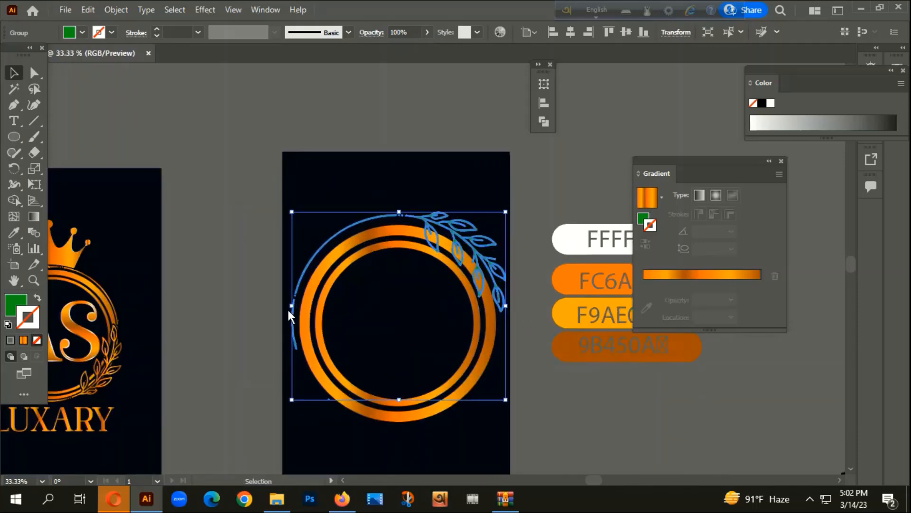
pyautogui.scroll(3, 290, 311)
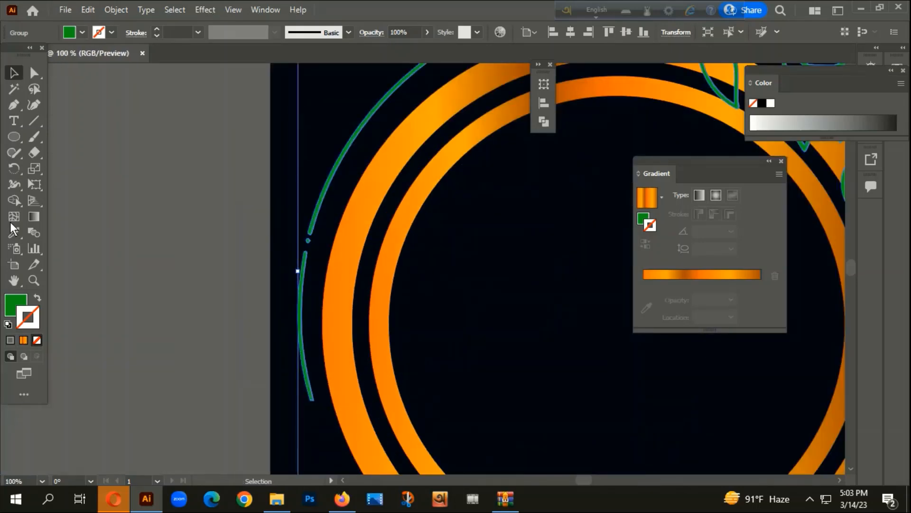
pyautogui.click(30, 153)
pyautogui.moveTo(235, 235)
pyautogui.mouseDown()
pyautogui.moveTo(263, 296)
pyautogui.moveTo(325, 386)
pyautogui.mouseUp()
pyautogui.moveTo(256, 242); pyautogui.dragTo(402, 444)
pyautogui.scroll(3, 280, 227)
pyautogui.moveTo(329, 321); pyautogui.dragTo(381, 347)
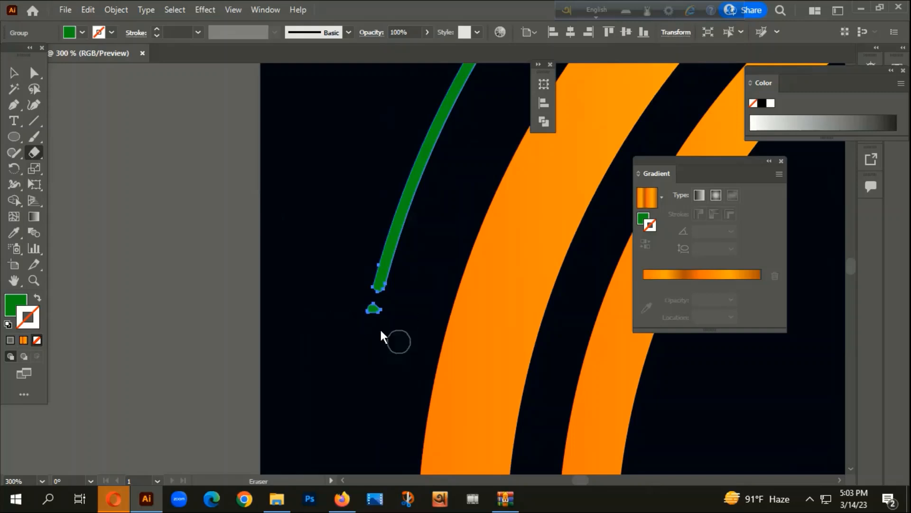
pyautogui.moveTo(355, 295); pyautogui.dragTo(425, 361)
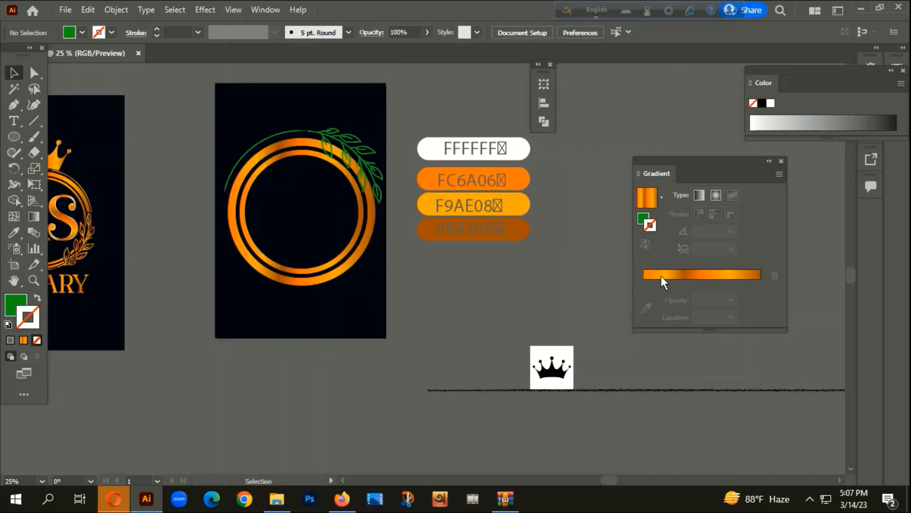
# Resize the leaf branch group to follow the outer ring's upper edge and rotate it slightly clockwise.
pyautogui.moveTo(317, 348); pyautogui.dragTo(463, 382)
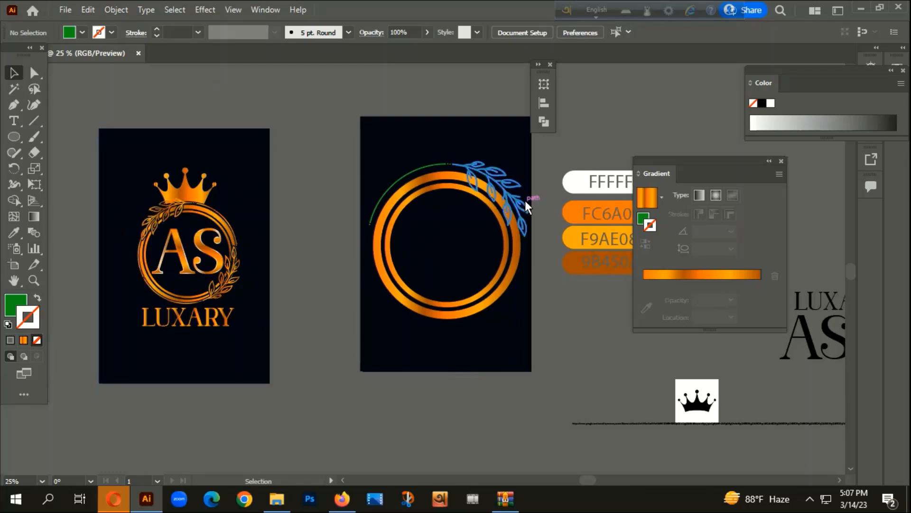
pyautogui.scroll(2, 518, 199)
pyautogui.click(472, 164)
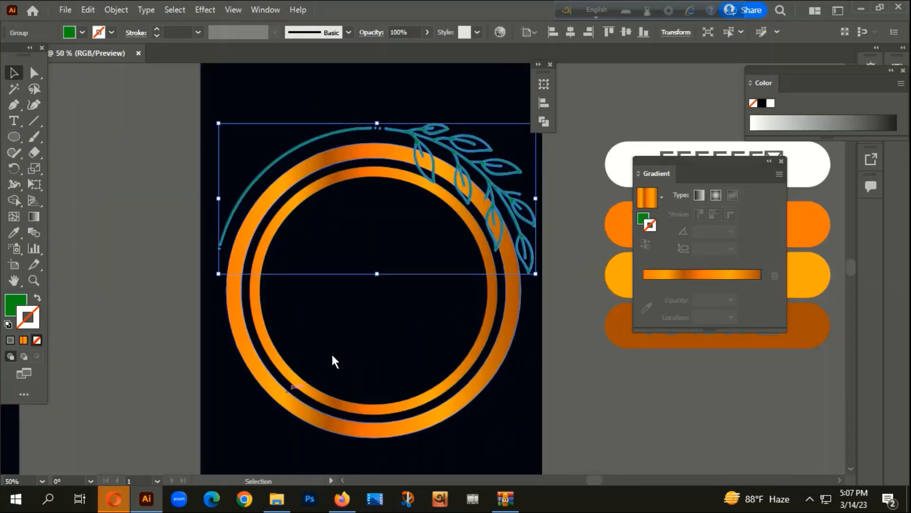
pyautogui.click(283, 418)
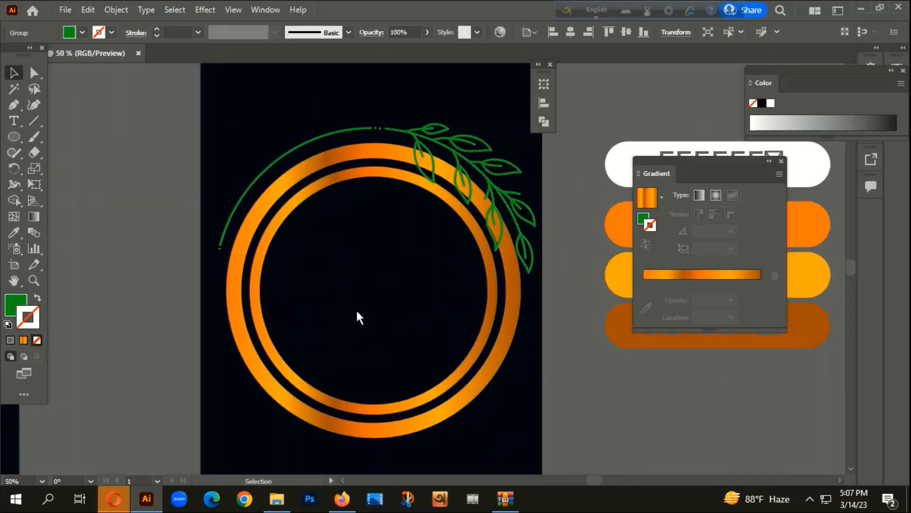
pyautogui.click(418, 134)
pyautogui.scroll(1, 406, 133)
pyautogui.moveTo(369, 121); pyautogui.dragTo(368, 138)
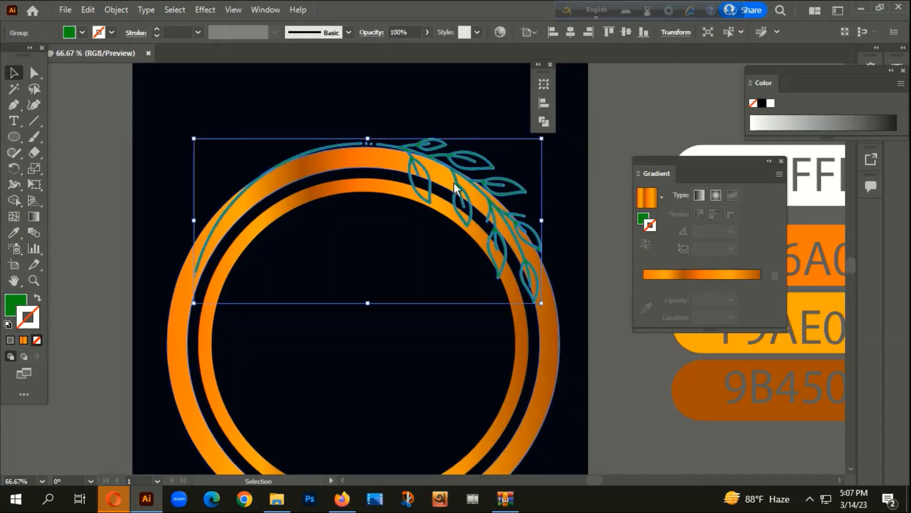
pyautogui.moveTo(542, 303); pyautogui.dragTo(567, 326)
pyautogui.moveTo(536, 210); pyautogui.dragTo(533, 218)
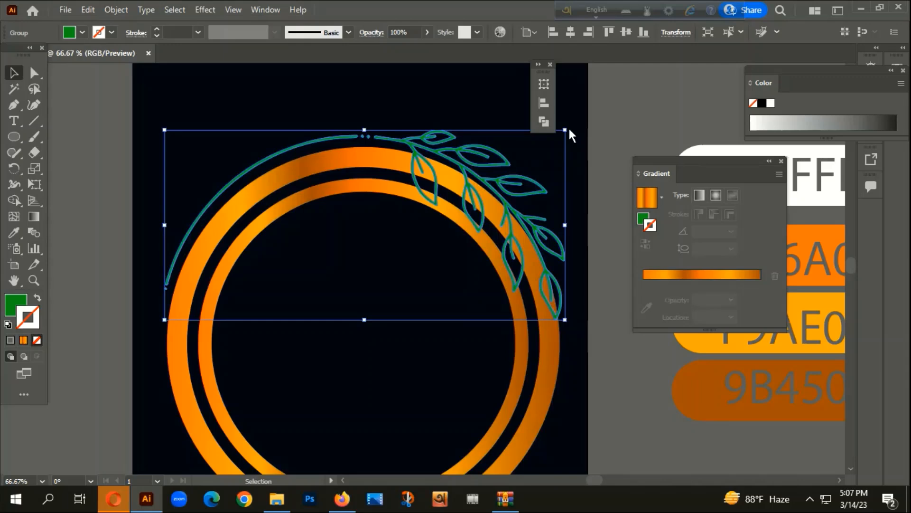
pyautogui.moveTo(573, 131); pyautogui.dragTo(575, 134)
pyautogui.hotkey('ctrl', '-')
pyautogui.hotkey('ctrl', '-')
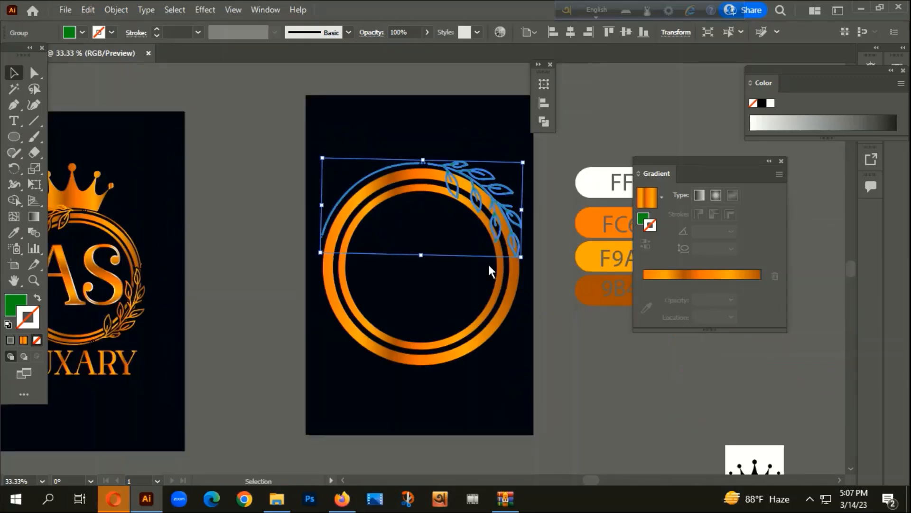
# Create a copy of the leaf branch group reflected on the vertical axis and move it to the rings' lower half.
pyautogui.rightClick(473, 174)
pyautogui.moveTo(525, 345)
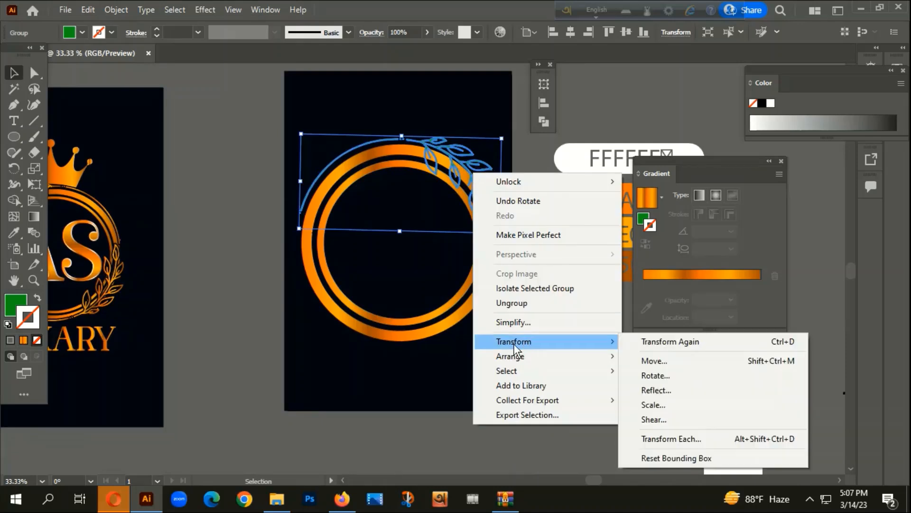
pyautogui.click(663, 392)
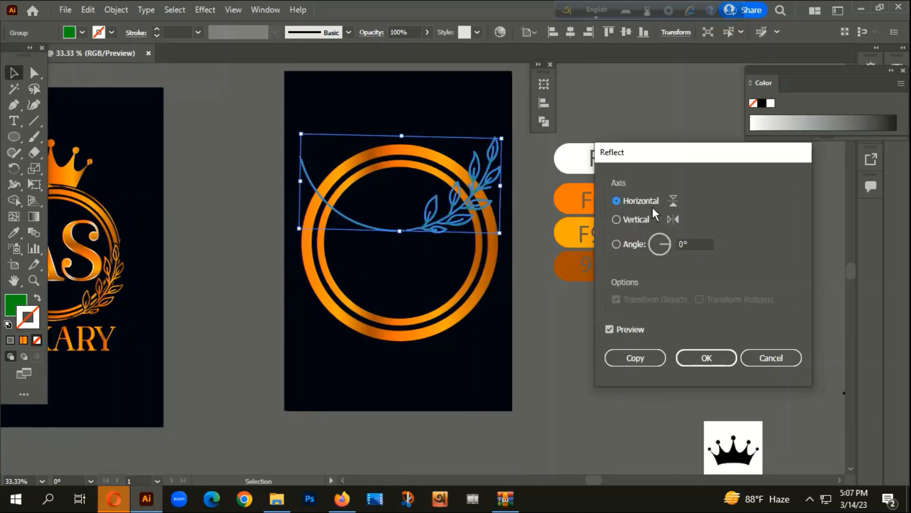
pyautogui.click(617, 219)
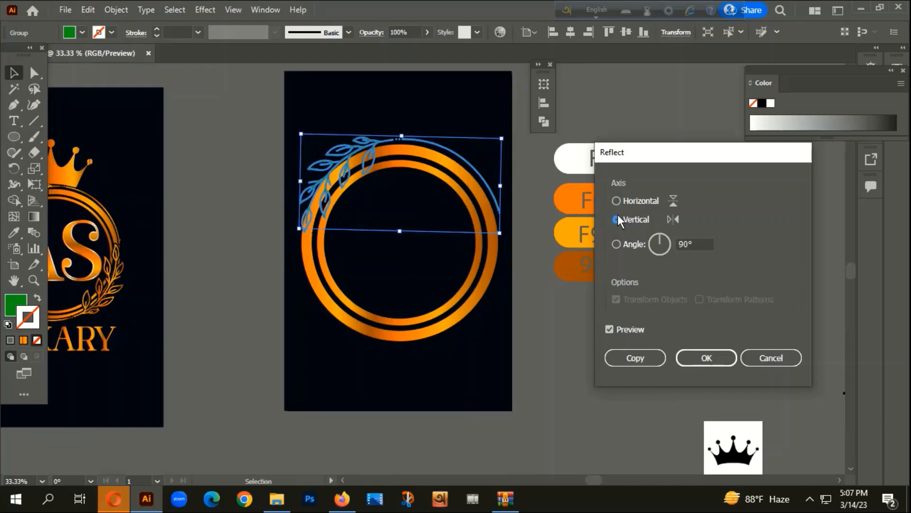
pyautogui.click(639, 359)
pyautogui.moveTo(382, 152); pyautogui.dragTo(377, 260)
pyautogui.scroll(-3, 486, 258)
# Reflect the copied leaf branch group on the horizontal axis and fit it around the rings' lower-left edge.
pyautogui.rightClick(427, 184)
pyautogui.moveTo(466, 354)
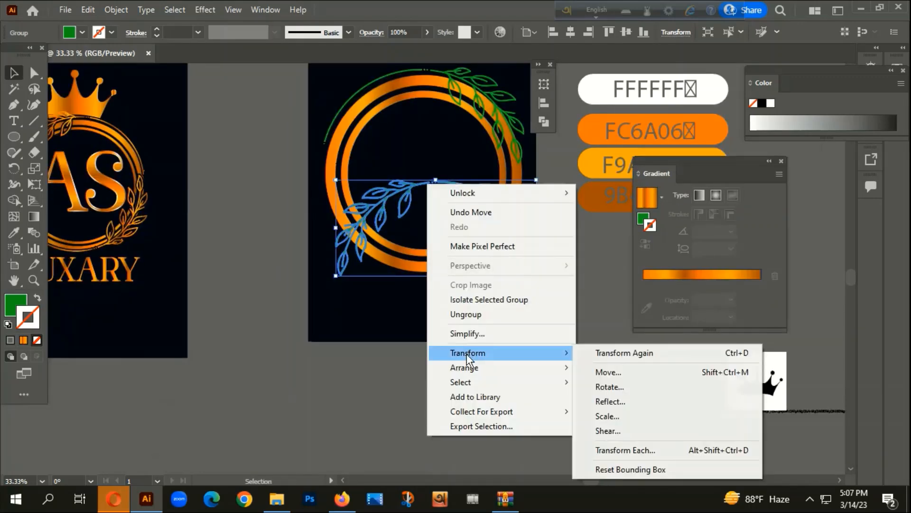
pyautogui.click(613, 402)
pyautogui.click(616, 200)
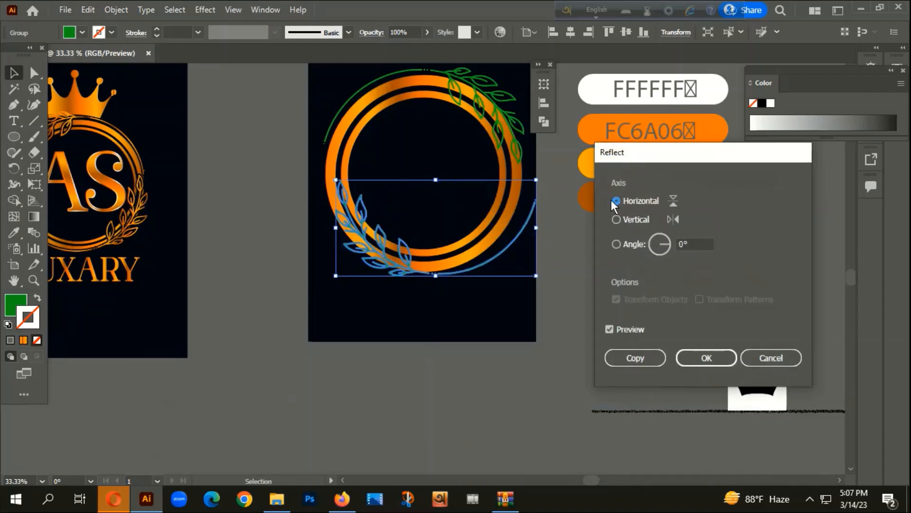
pyautogui.click(707, 358)
pyautogui.moveTo(382, 250); pyautogui.dragTo(360, 262)
pyautogui.click(416, 351)
pyautogui.scroll(-1, 418, 352)
pyautogui.moveTo(468, 336); pyautogui.dragTo(438, 330)
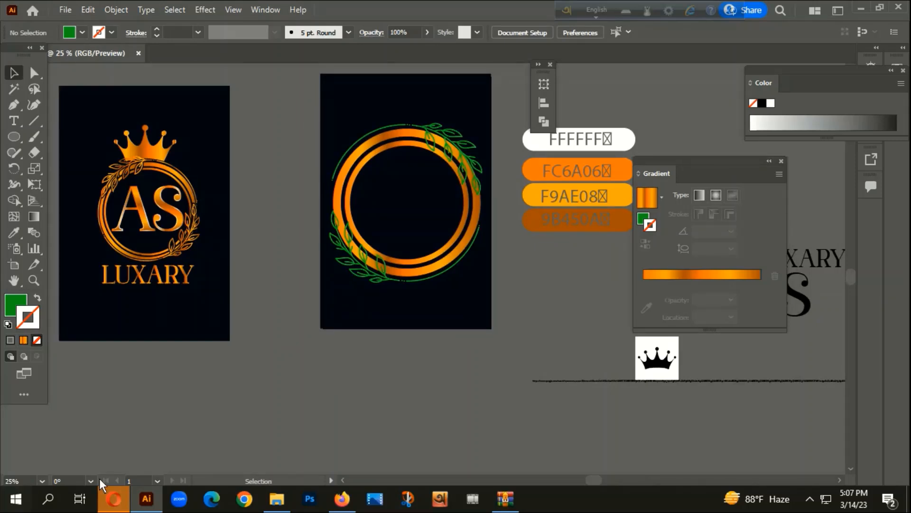
pyautogui.moveTo(515, 316); pyautogui.dragTo(475, 363)
pyautogui.hotkey('ctrl', '-')
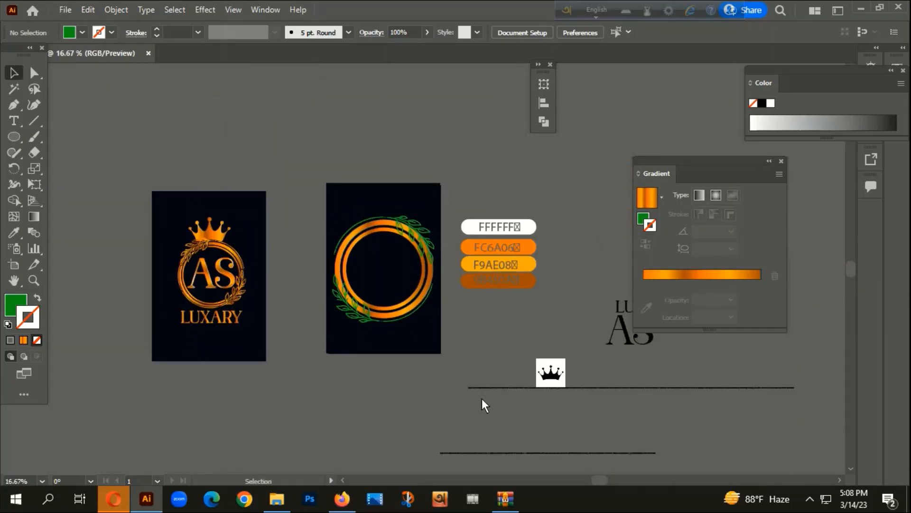
pyautogui.moveTo(495, 403); pyautogui.dragTo(514, 370)
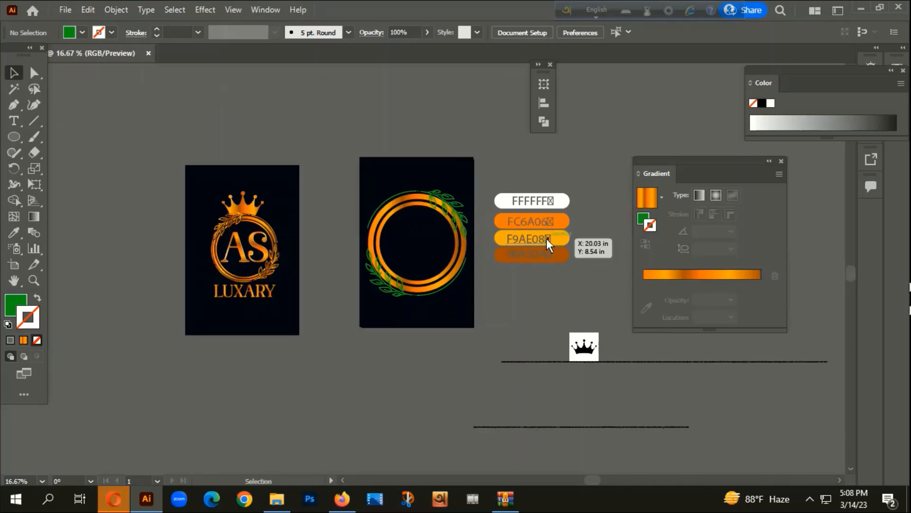
pyautogui.scroll(1, 433, 258)
pyautogui.moveTo(514, 328); pyautogui.dragTo(502, 347)
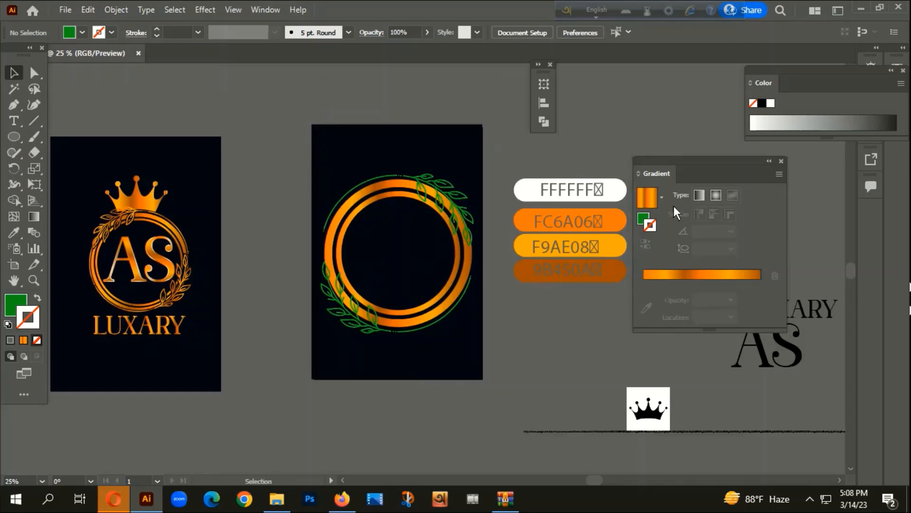
pyautogui.moveTo(453, 370); pyautogui.dragTo(434, 308)
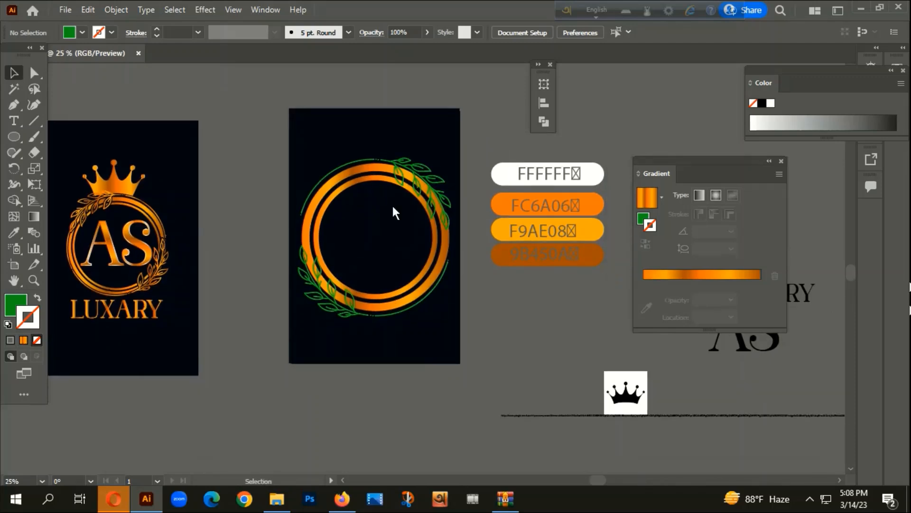
# Nudge the lower leaf branch group slightly to the right to align it with the upper one.
pyautogui.scroll(2, 381, 188)
pyautogui.click(414, 137)
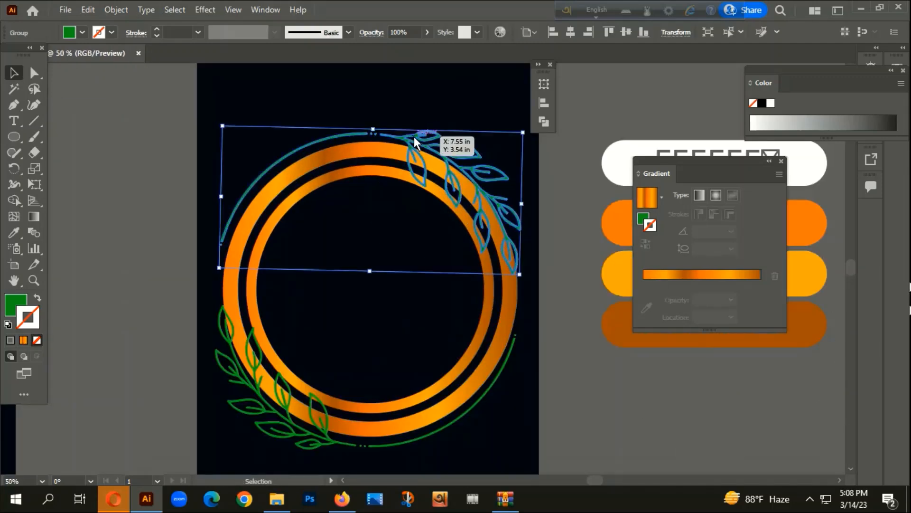
pyautogui.scroll(-1, 406, 151)
pyautogui.scroll(-1, 386, 260)
pyautogui.click(346, 329)
pyautogui.click(411, 375)
pyautogui.click(423, 138)
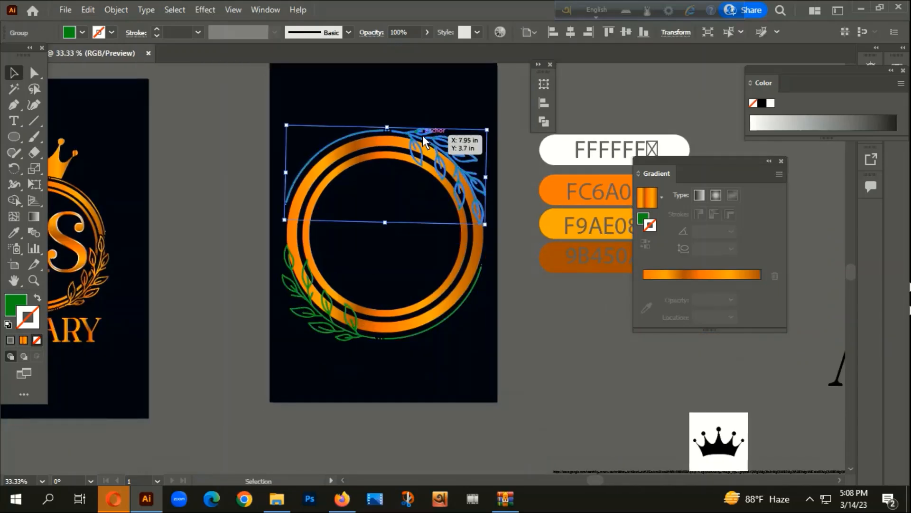
pyautogui.keyDown('shift'); pyautogui.click(331, 317); pyautogui.keyUp('shift')
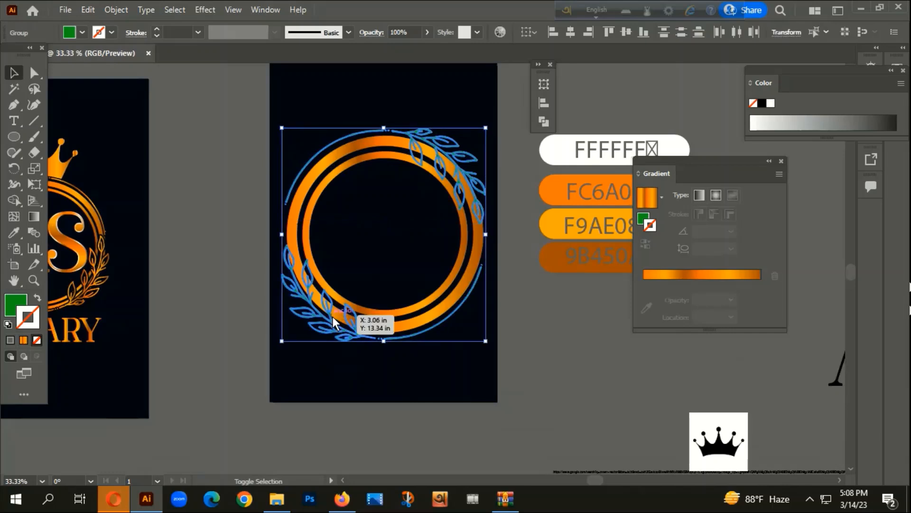
pyautogui.click(401, 375)
pyautogui.moveTo(407, 338); pyautogui.dragTo(409, 338)
# Group the upper and lower leaf branch groups together.
pyautogui.keyDown('shift'); pyautogui.click(432, 139); pyautogui.keyUp('shift')
pyautogui.rightClick(423, 136)
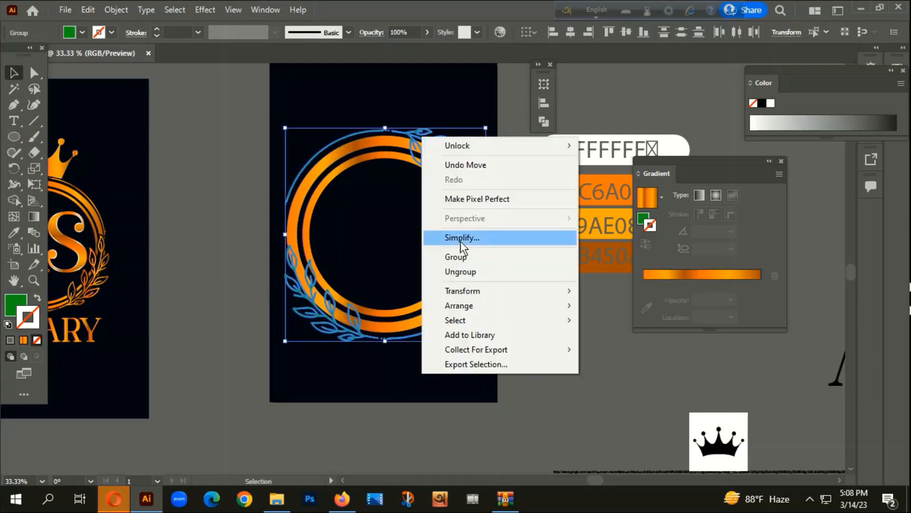
pyautogui.click(443, 256)
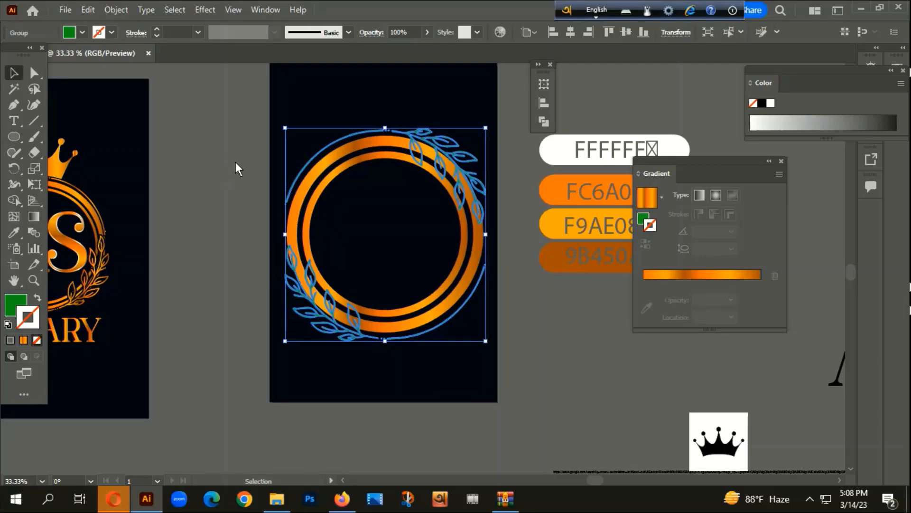
# Apply the rings' gold gradient to the combined leaf branch group by sampling the outer ring with the Eyedropper tool.
pyautogui.press('i')
pyautogui.click(367, 144)
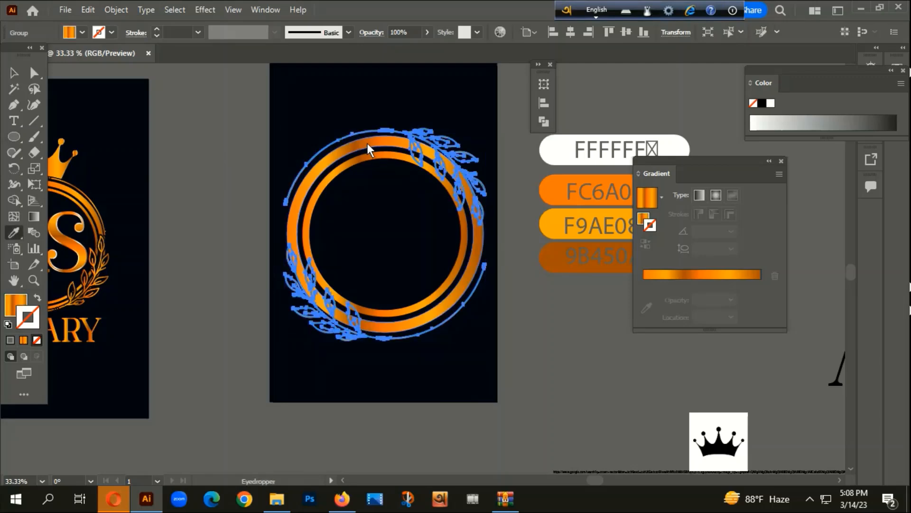
pyautogui.click(14, 73)
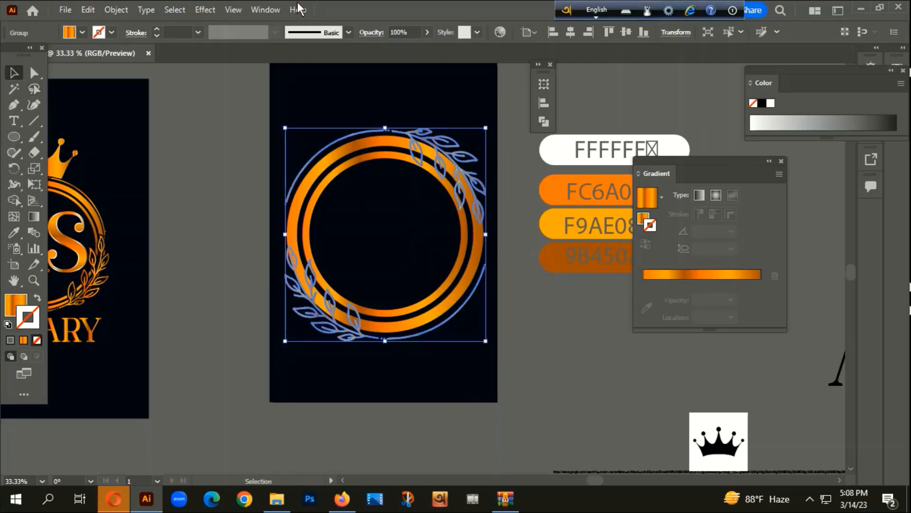
# Offset the combined leaf branch group's paths by 0.0694 in with round joins.
pyautogui.click(117, 10)
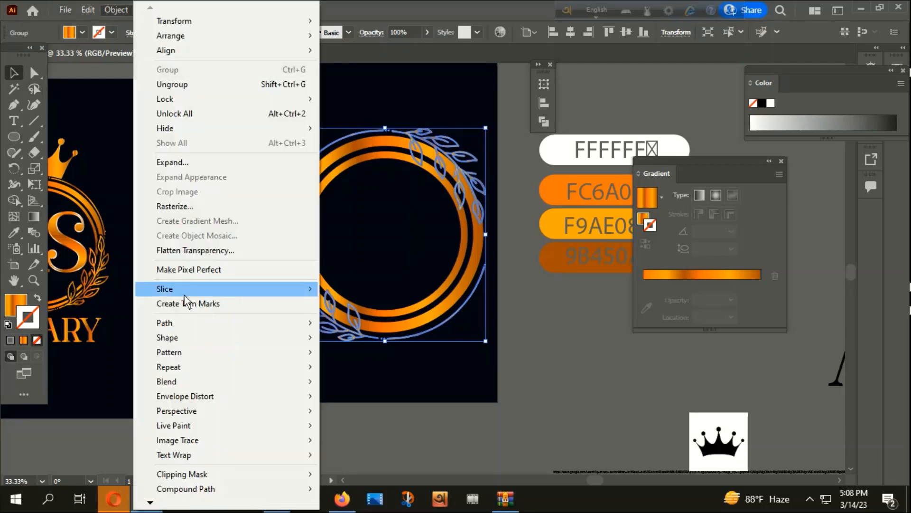
pyautogui.moveTo(167, 322)
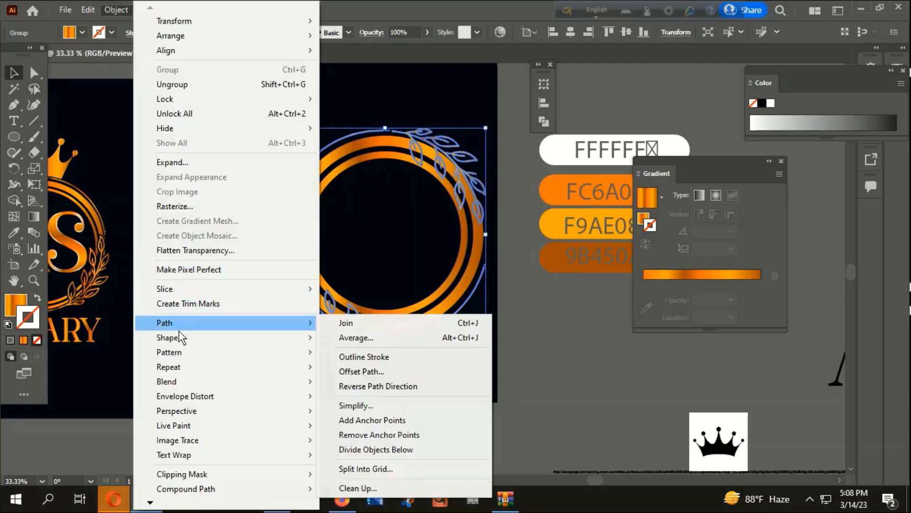
pyautogui.click(366, 372)
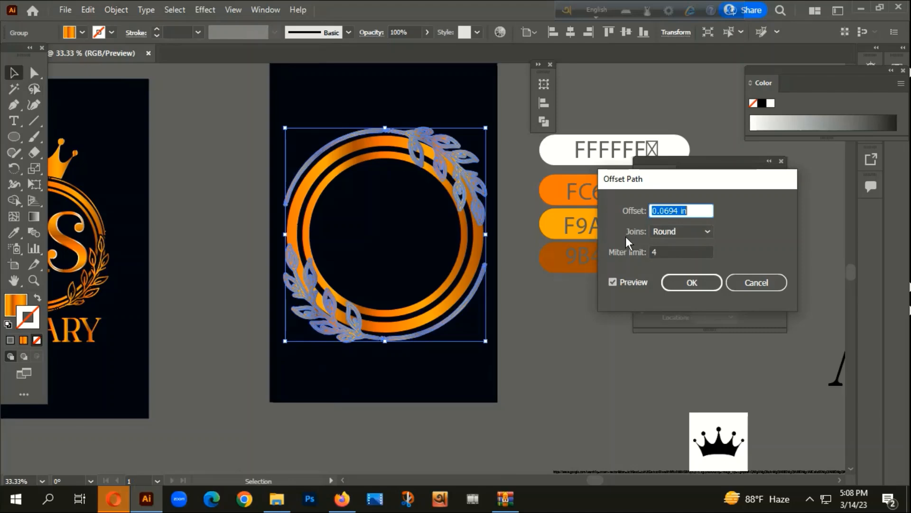
pyautogui.click(701, 282)
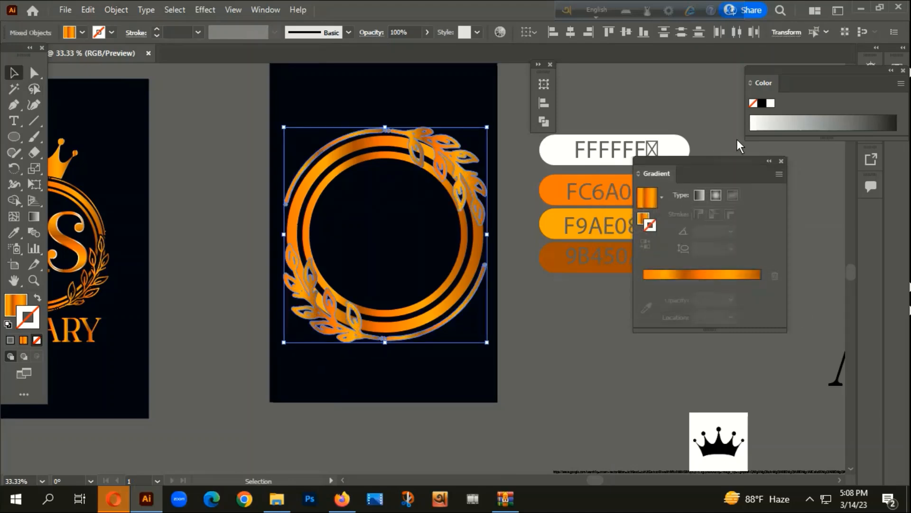
# Unite the leaf branches with their offset paths and fill the merged shape with black 000000.
pyautogui.hotkey('ctrl', 'shift', 'F9')
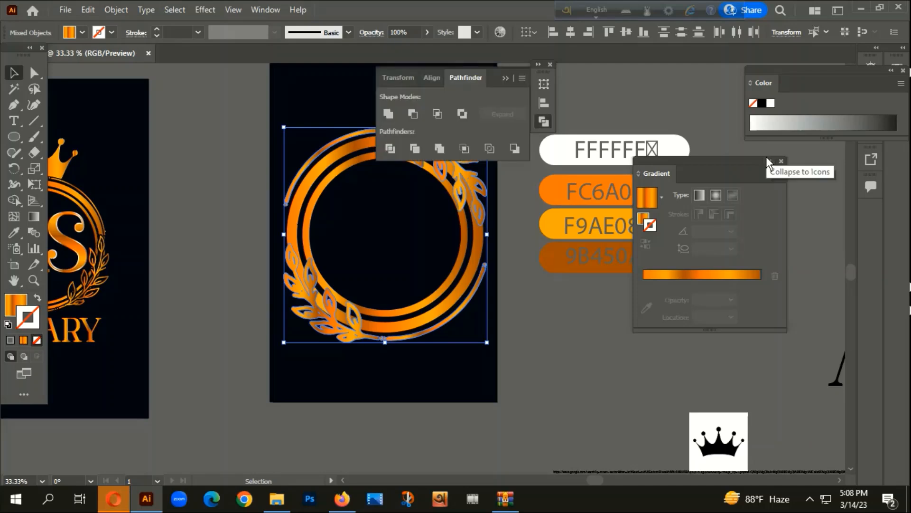
pyautogui.click(388, 114)
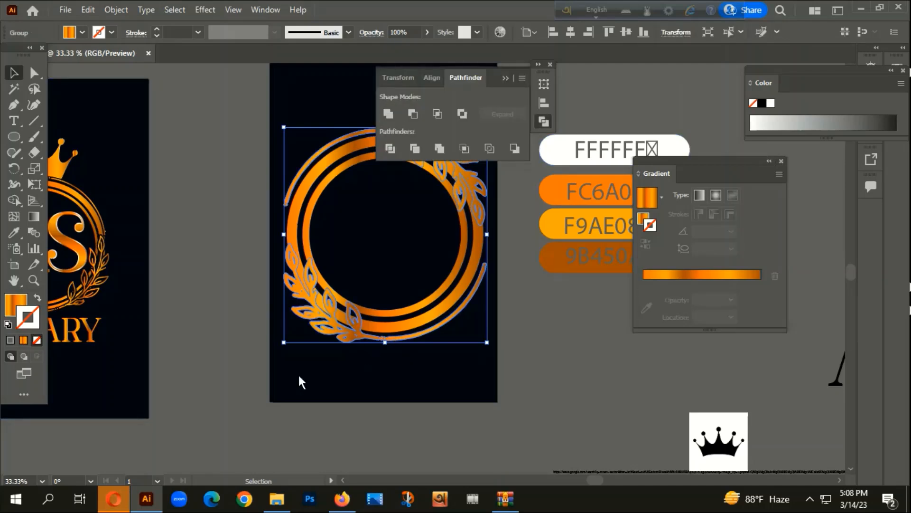
pyautogui.doubleClick(21, 304)
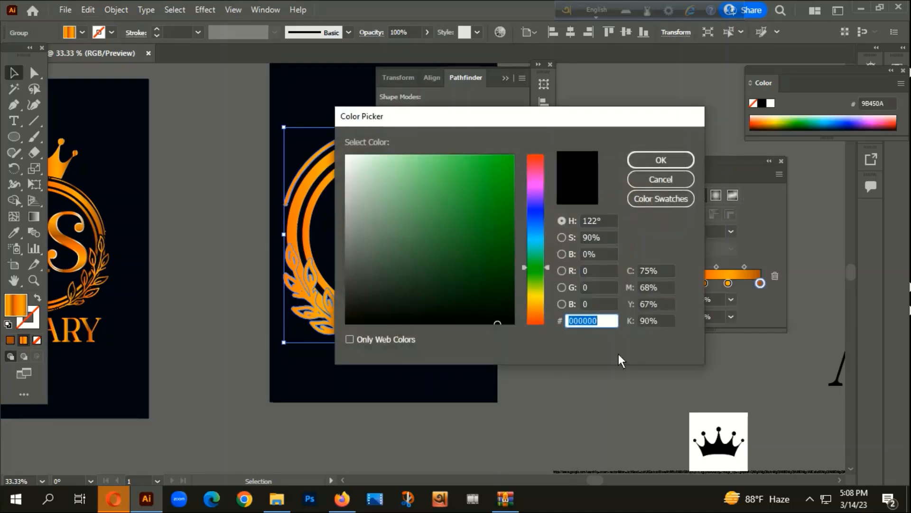
pyautogui.write('000000')
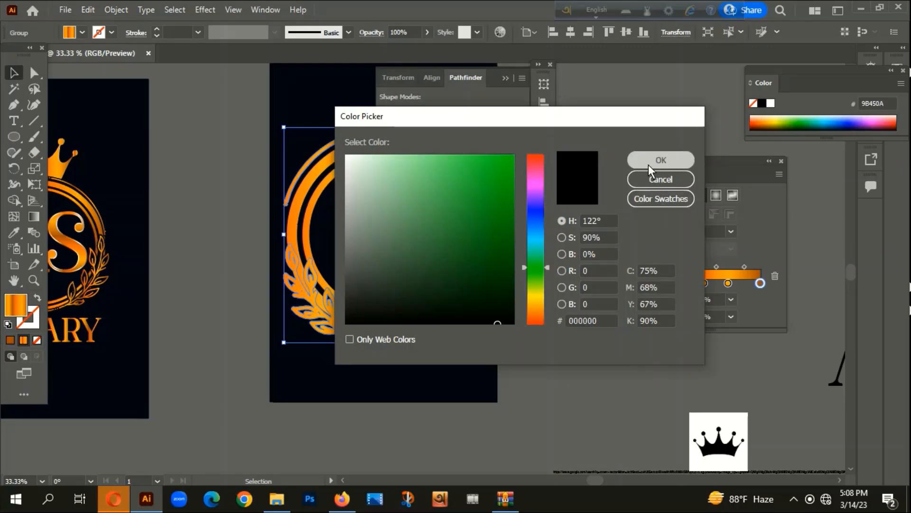
pyautogui.click(649, 163)
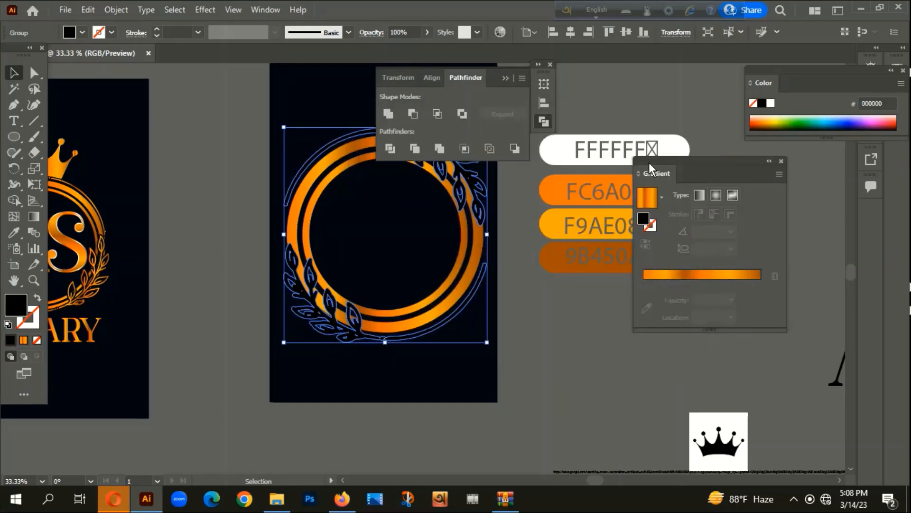
# Cut the black branch shape from the artboard and group the two gold rings together.
pyautogui.click(505, 76)
pyautogui.click(503, 81)
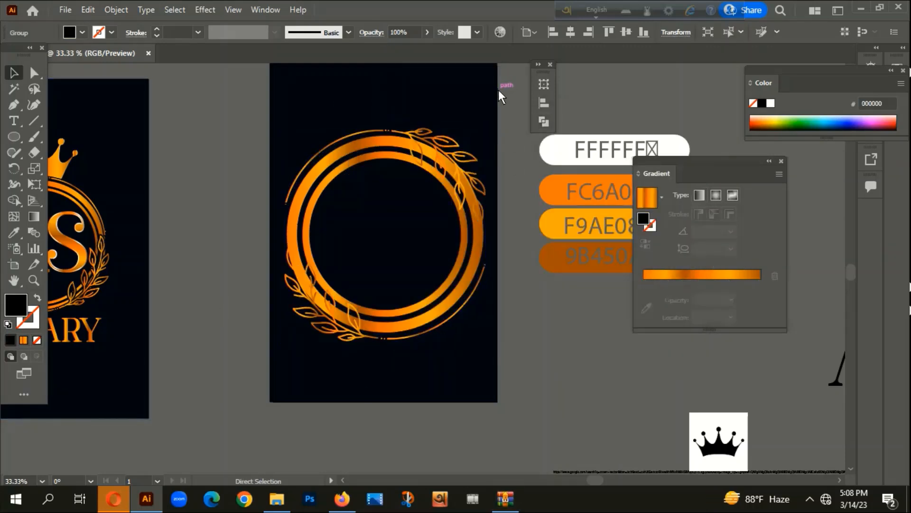
pyautogui.rightClick(371, 142)
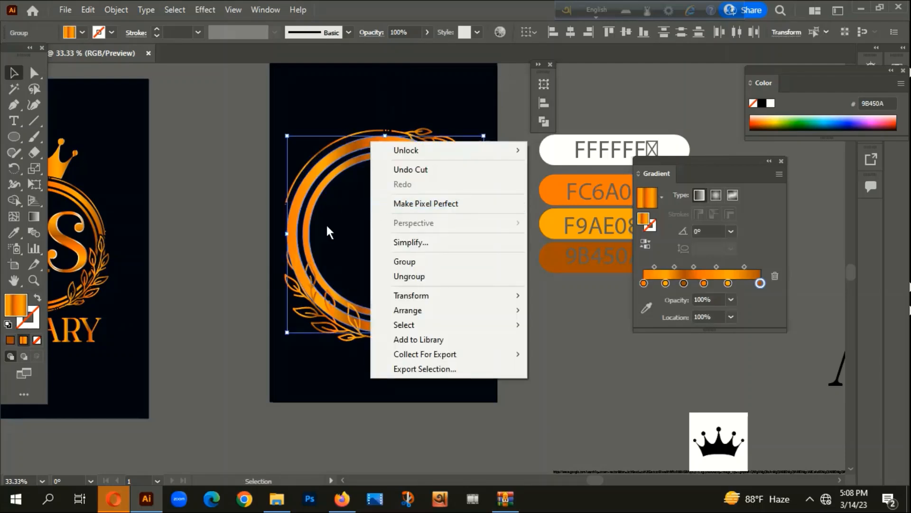
pyautogui.click(415, 261)
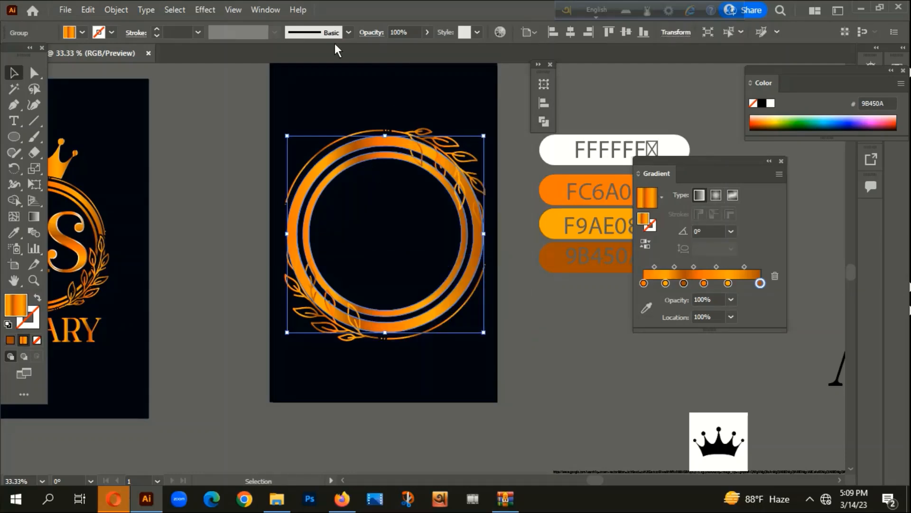
# Make an opacity mask for the gold ring group with Clip turned off.
pyautogui.click(265, 10)
pyautogui.click(343, 347)
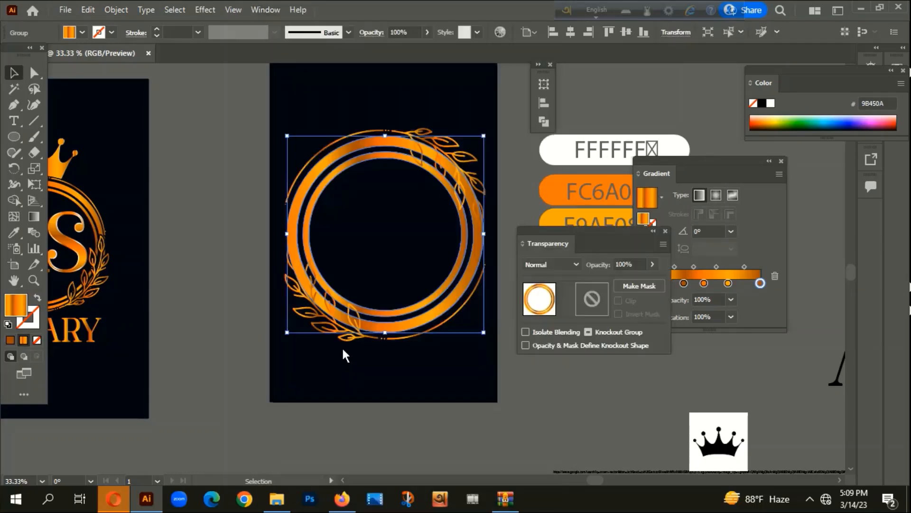
pyautogui.click(645, 284)
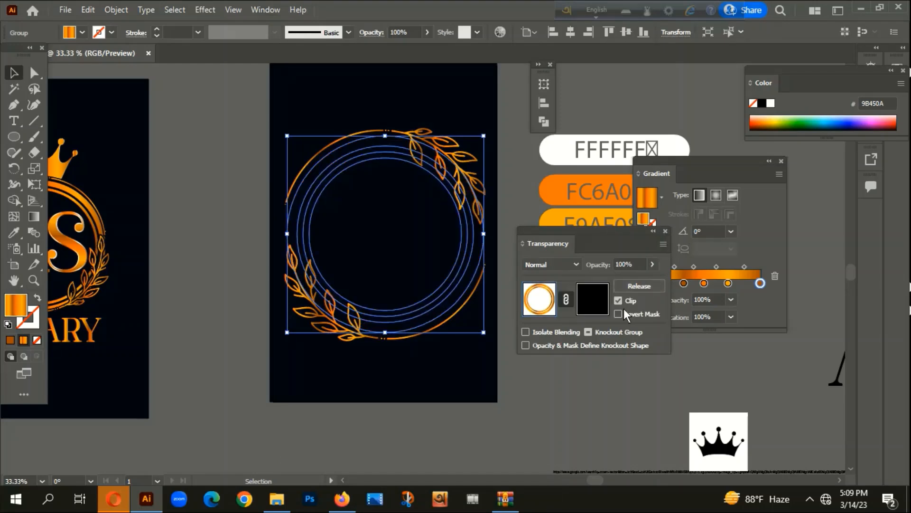
pyautogui.click(619, 301)
# Paste the black branch shape in place inside the rings' opacity mask and return to normal artwork editing.
pyautogui.click(590, 306)
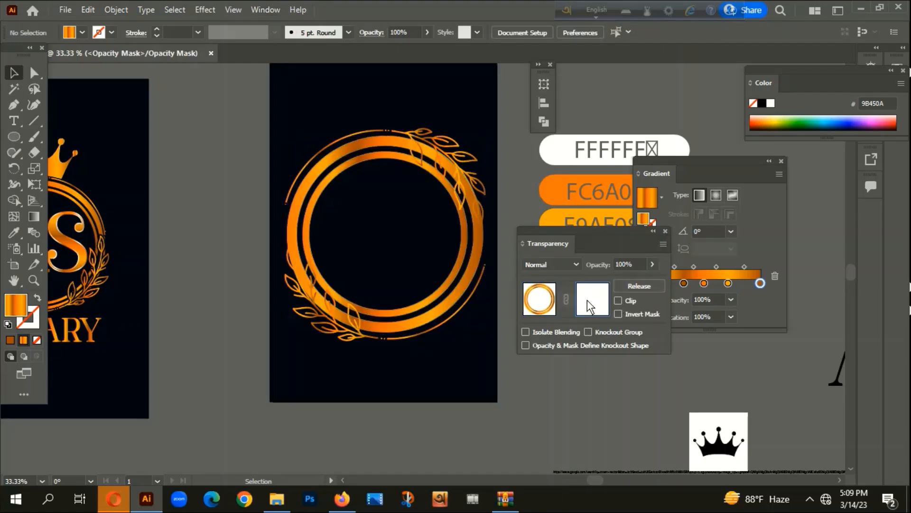
pyautogui.hotkey('ctrl', 'f')
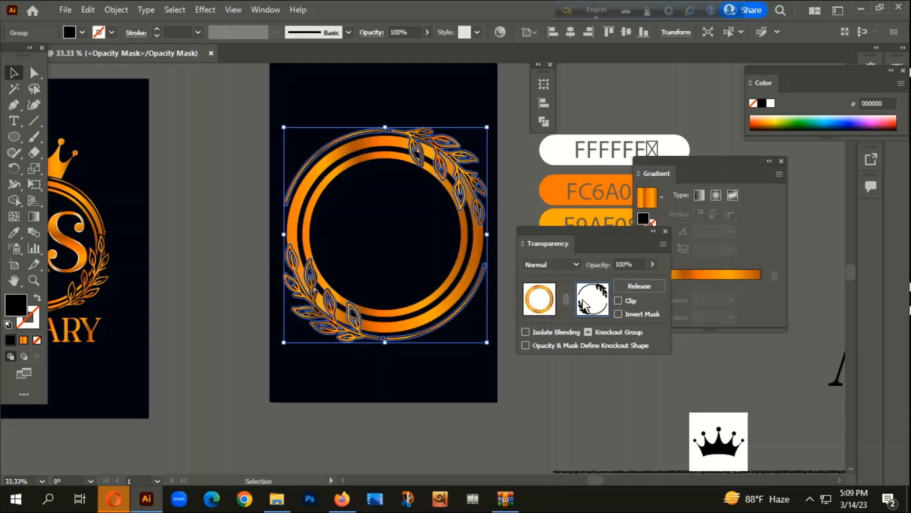
pyautogui.click(533, 310)
pyautogui.click(466, 400)
# Inspect the masked gaps around the leaves up close, moving the emblem off the dark artboard and back again.
pyautogui.scroll(1, 365, 332)
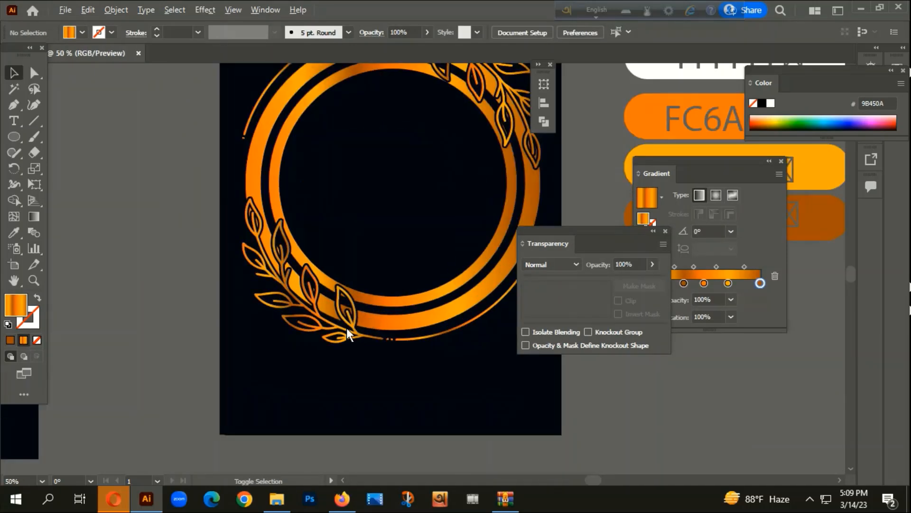
pyautogui.scroll(6, 366, 333)
pyautogui.scroll(-3, 328, 387)
pyautogui.scroll(-2, 328, 391)
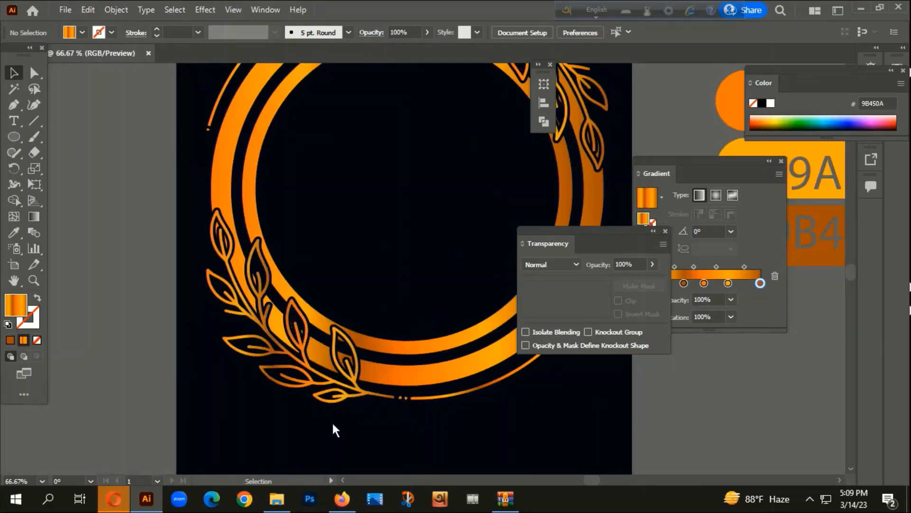
pyautogui.scroll(-2, 331, 413)
pyautogui.click(361, 325)
pyautogui.moveTo(361, 326); pyautogui.dragTo(217, 203)
pyautogui.scroll(1, 269, 59)
pyautogui.scroll(4, 270, 71)
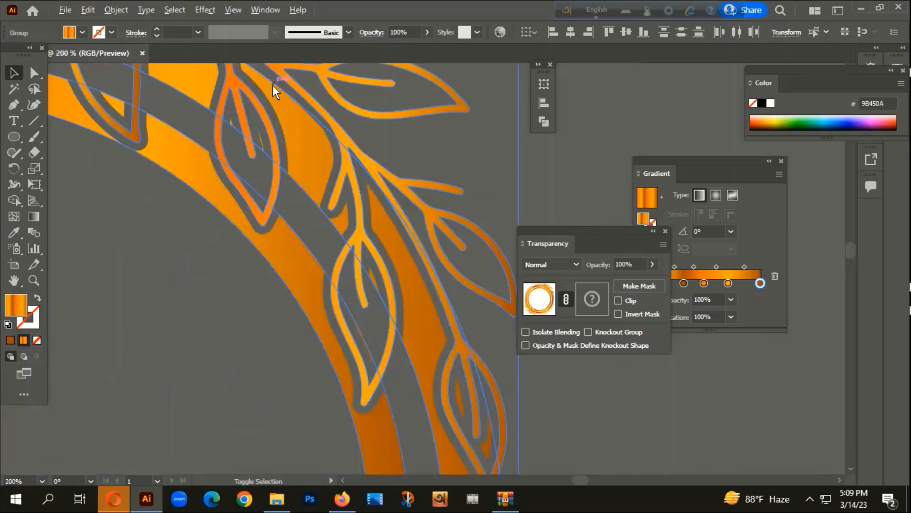
pyautogui.scroll(-5, 285, 143)
pyautogui.moveTo(251, 196); pyautogui.dragTo(341, 332)
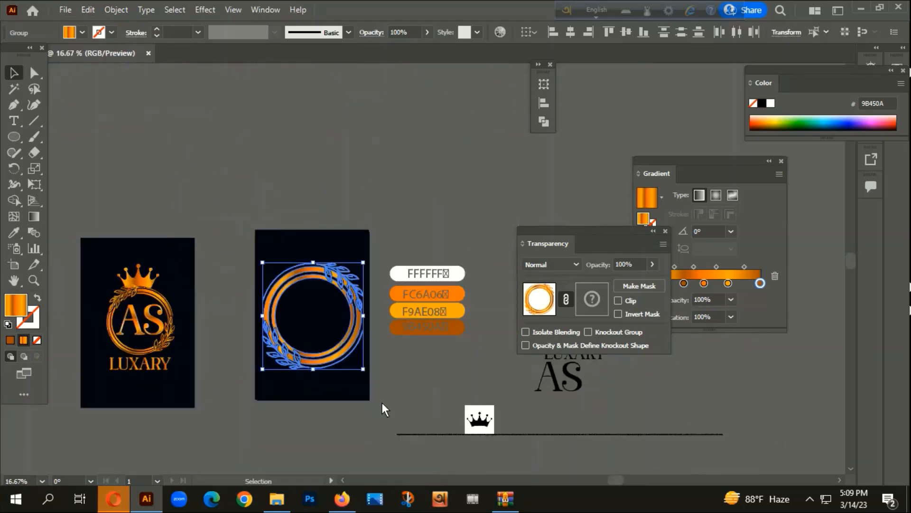
pyautogui.click(386, 403)
# Place a copy of the black AS text on the empty canvas below the ring emblem's artboard.
pyautogui.scroll(-1, 382, 286)
pyautogui.scroll(-1, 353, 285)
pyautogui.moveTo(505, 231); pyautogui.dragTo(415, 139)
pyautogui.scroll(4, 341, 161)
pyautogui.click(356, 250)
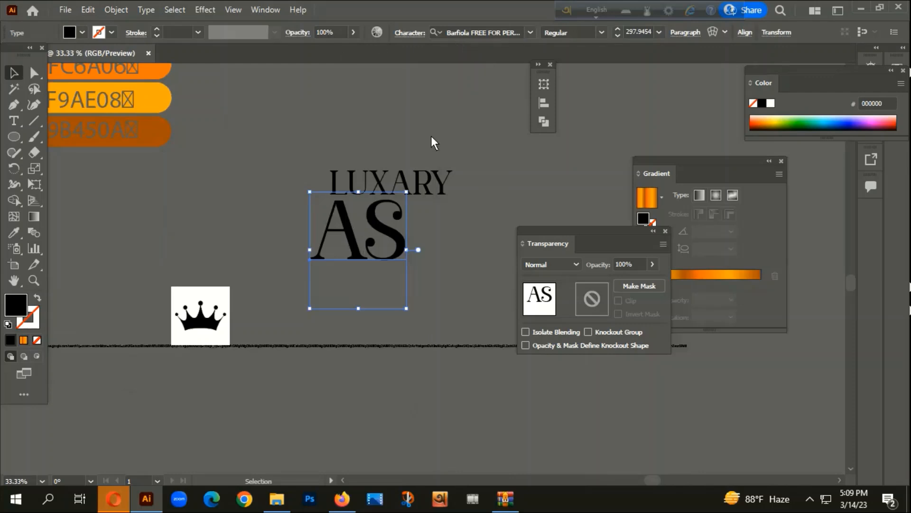
pyautogui.scroll(-2, 420, 283)
pyautogui.moveTo(308, 294); pyautogui.dragTo(407, 207)
pyautogui.moveTo(485, 183); pyautogui.dragTo(347, 312)
# Convert the AS copy to outlines and fill it with the rings' gold gradient using the Eyedropper tool.
pyautogui.rightClick(335, 238)
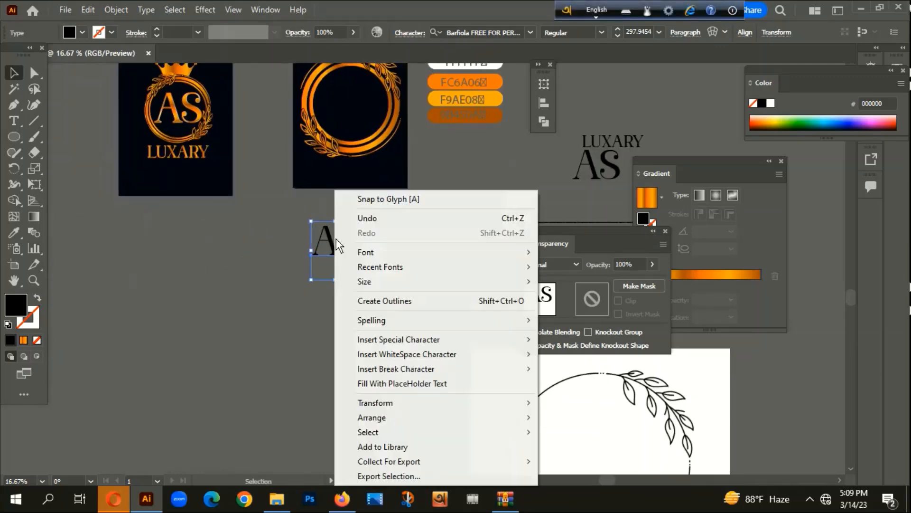
pyautogui.click(383, 299)
pyautogui.moveTo(381, 263); pyautogui.dragTo(378, 275)
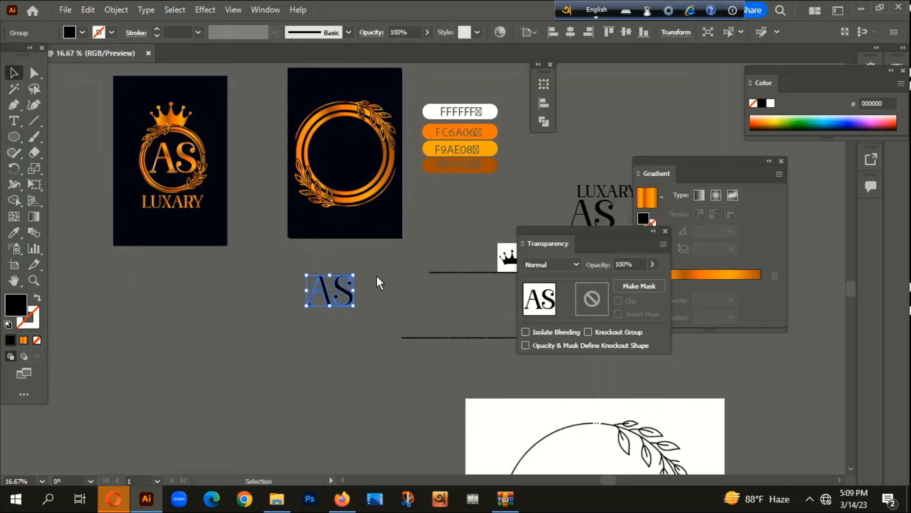
pyautogui.press('i')
pyautogui.click(379, 183)
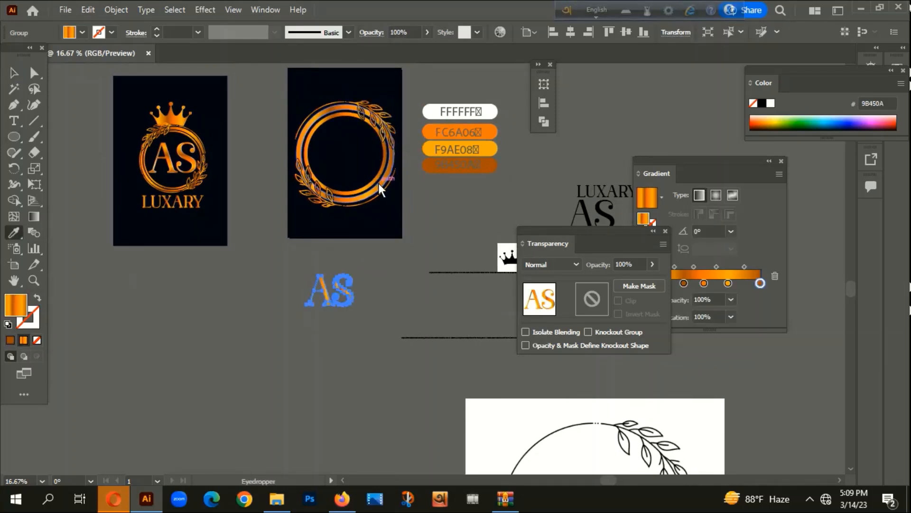
# Apply the gold gradient to the AS letters' stroke at 1 pt.
pyautogui.click(33, 324)
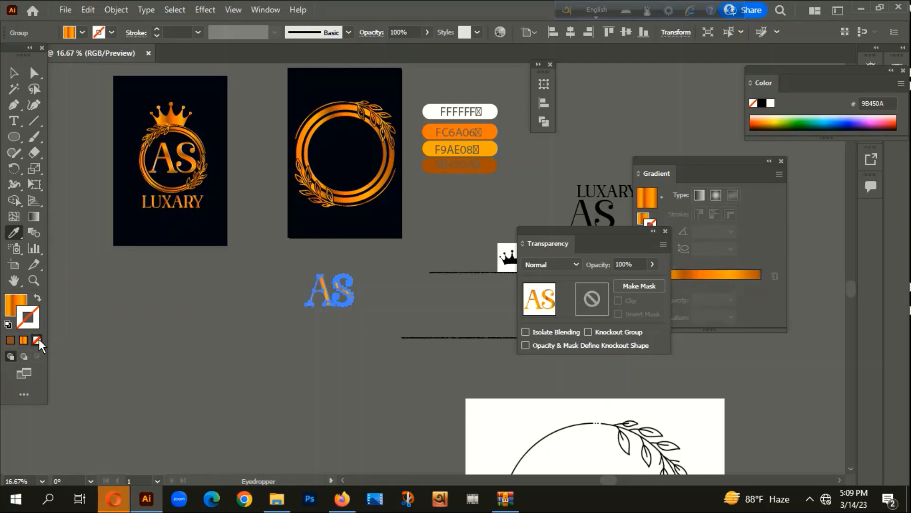
pyautogui.click(664, 231)
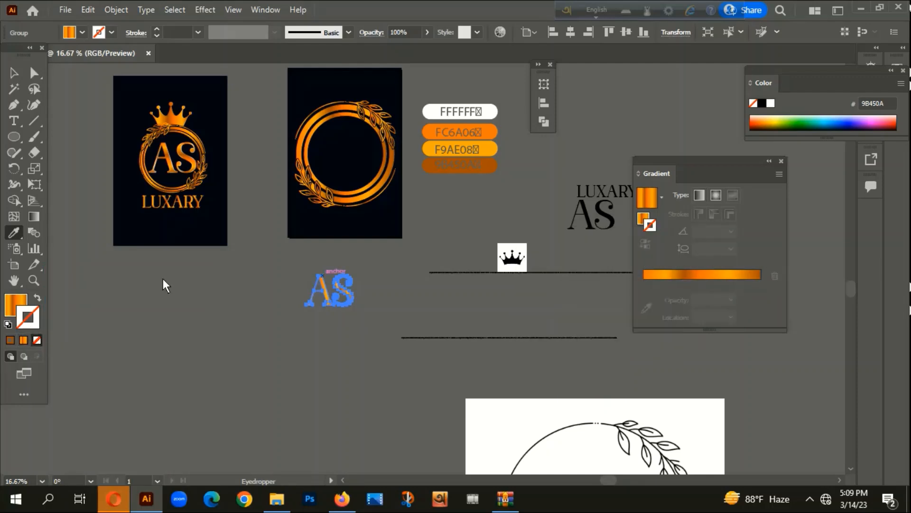
pyautogui.click(23, 339)
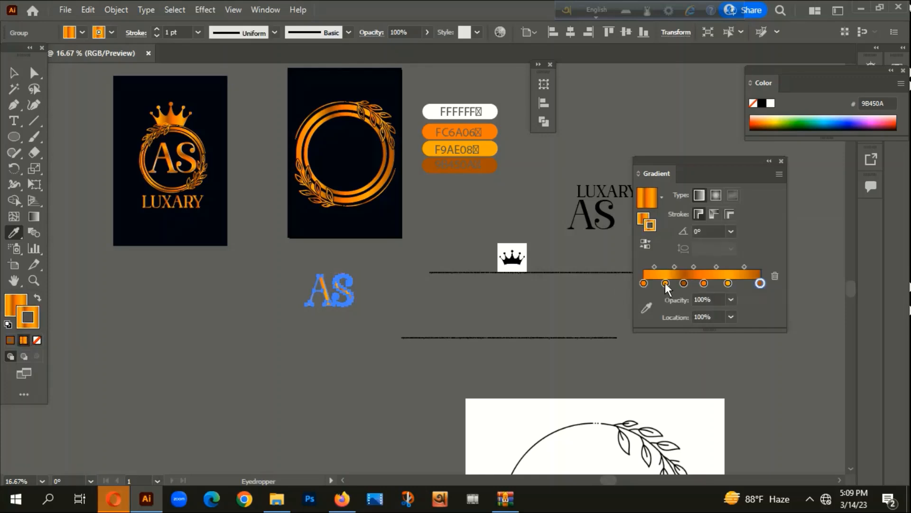
# Move the stroke gradient's second stop to about 15.92% and recolor it and the fourth stop white FFFFFF.
pyautogui.moveTo(667, 283); pyautogui.dragTo(662, 282)
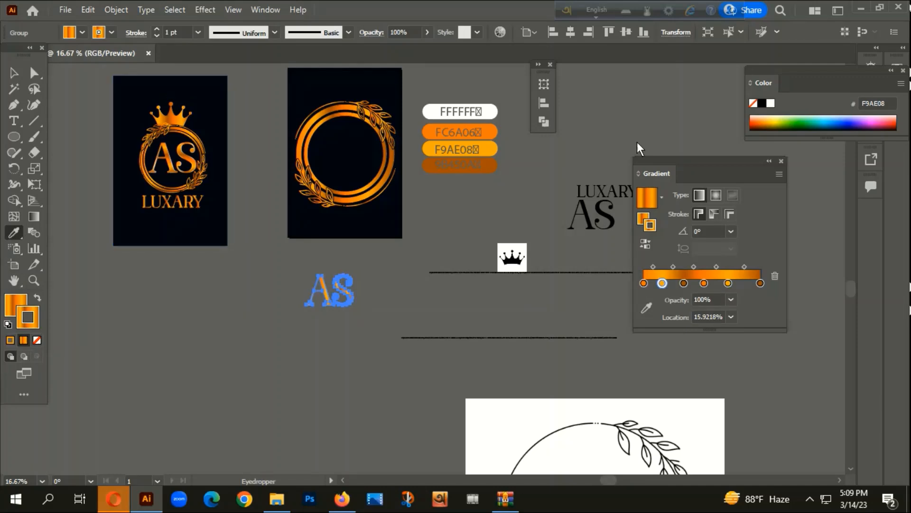
pyautogui.click(496, 113)
pyautogui.click(704, 283)
pyautogui.click(491, 115)
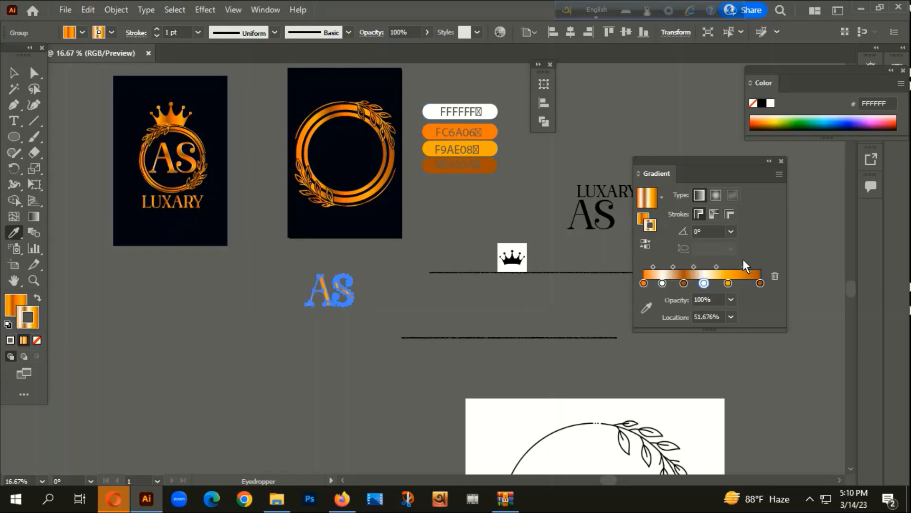
# Add a brown 9B450A stop just before the stroke gradient's end and recolor the 100% end stop white FFFFFF.
pyautogui.click(756, 283)
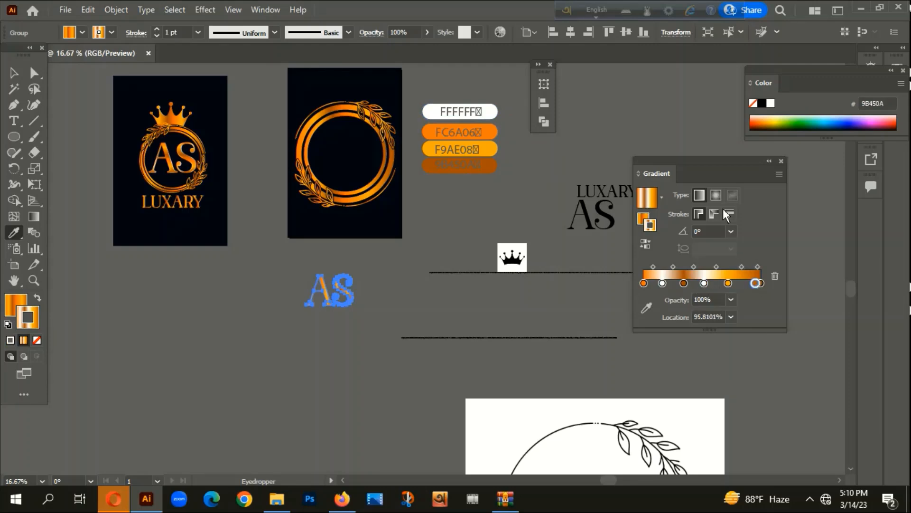
pyautogui.moveTo(759, 282); pyautogui.dragTo(753, 283)
pyautogui.click(760, 283)
pyautogui.click(490, 111)
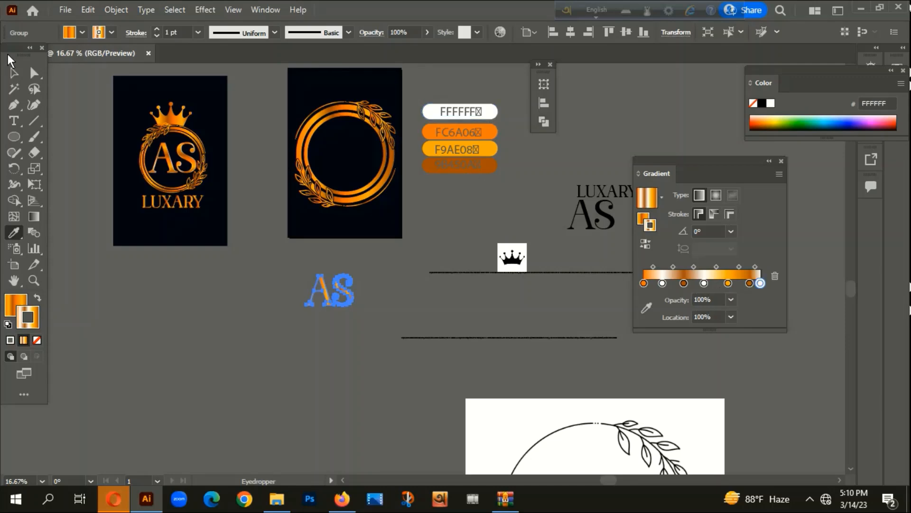
# Examine the white-and-gold gradient stroke along the edges of the AS letters up close.
pyautogui.click(12, 73)
pyautogui.scroll(3, 343, 296)
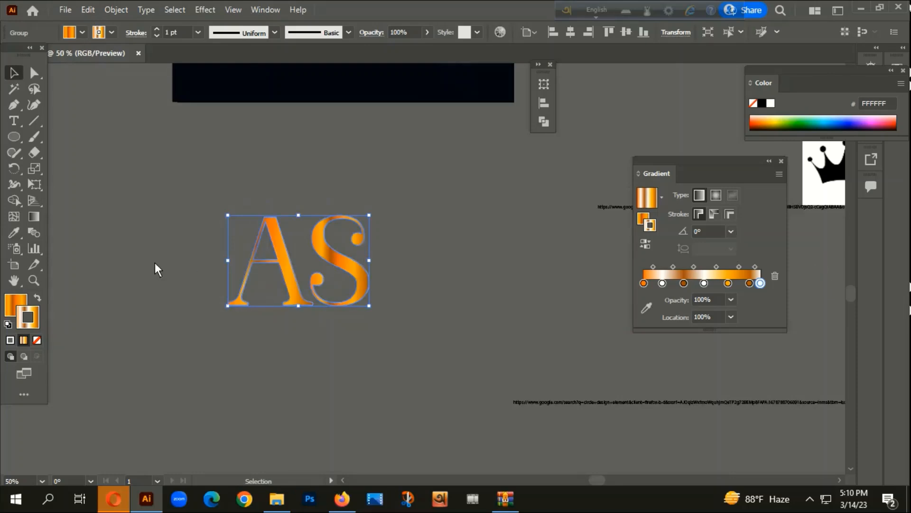
pyautogui.scroll(2, 272, 237)
pyautogui.scroll(2, 272, 237)
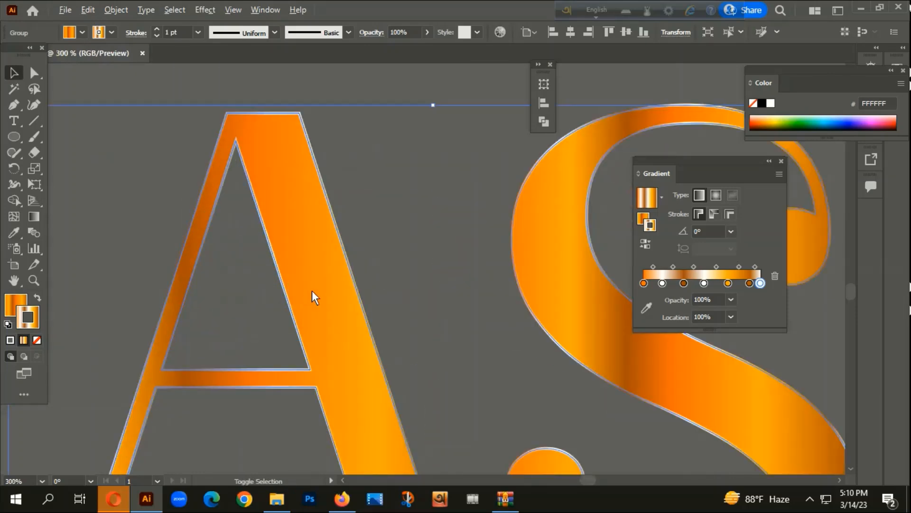
pyautogui.scroll(-3, 302, 297)
pyautogui.scroll(4, 301, 294)
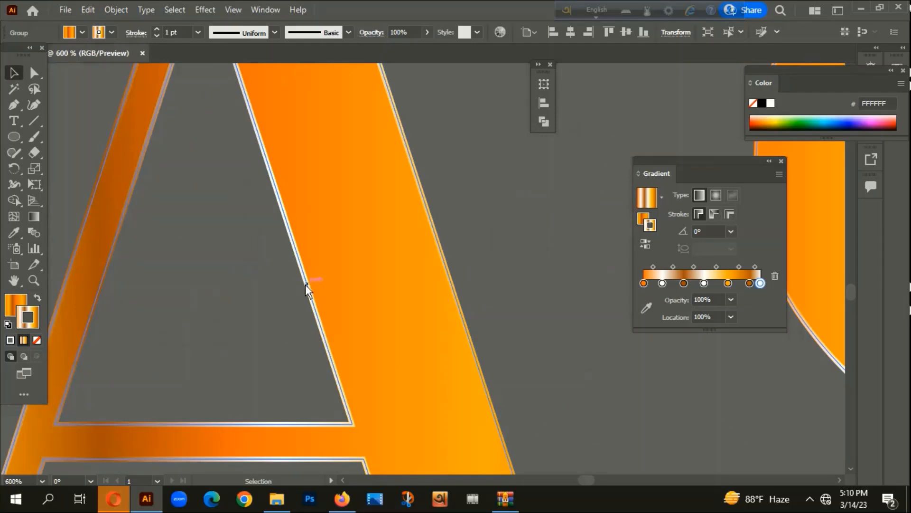
pyautogui.scroll(-2, 307, 284)
pyautogui.scroll(-2, 295, 268)
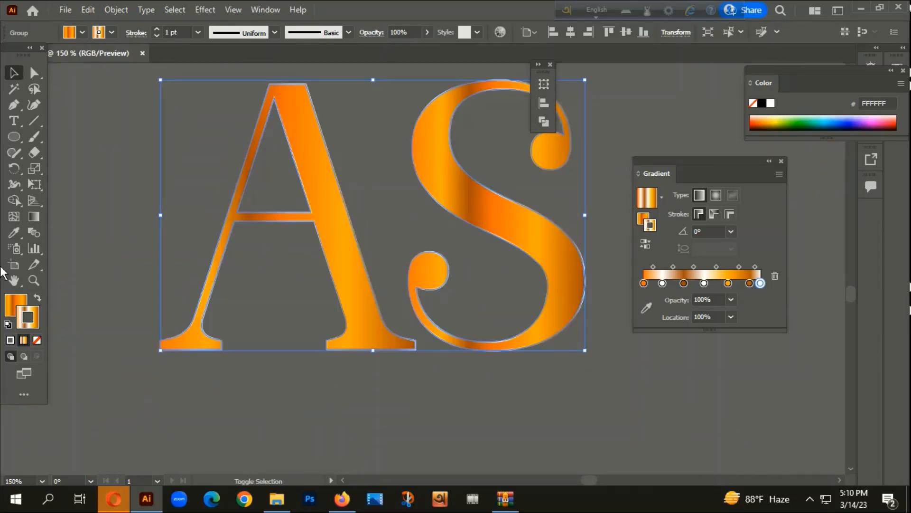
# Set the gradient angle of the AS letters' fill to -90°.
pyautogui.click(13, 306)
pyautogui.click(731, 231)
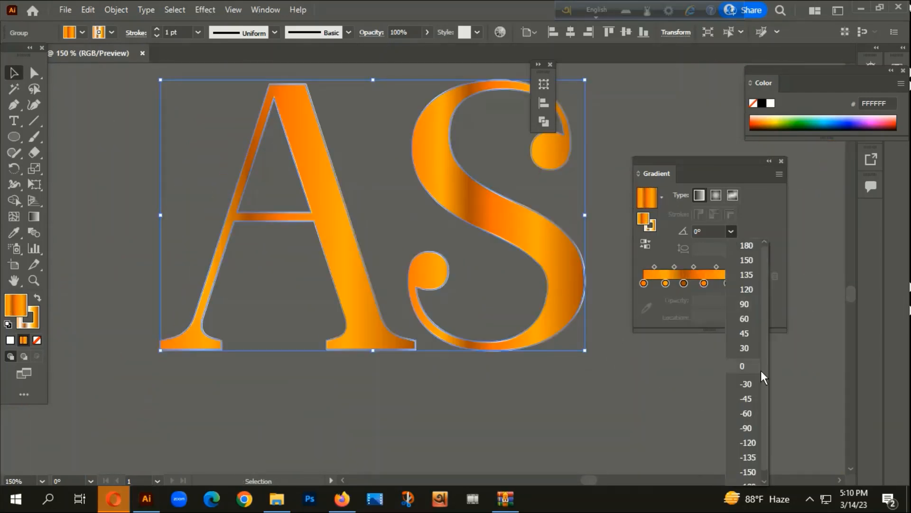
pyautogui.click(750, 417)
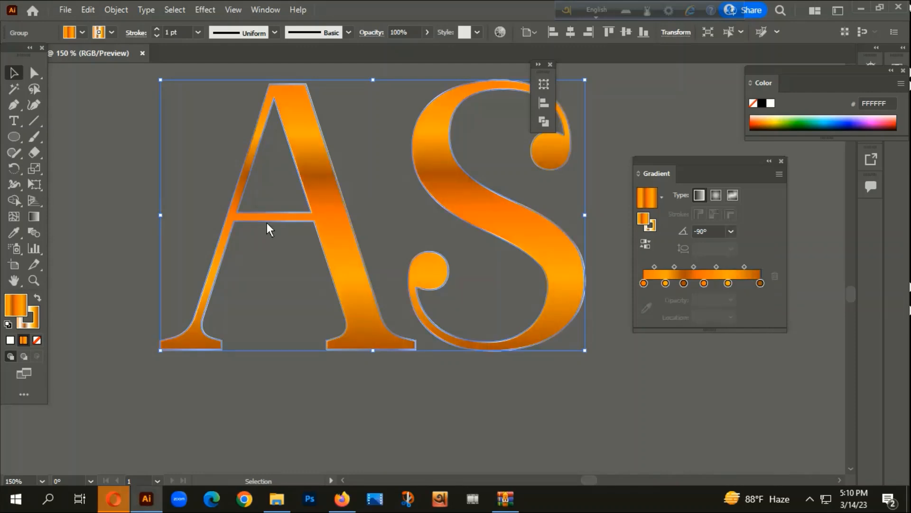
# Move the AS letters onto the dark artboard inside the rings and enlarge them to fill the centre.
pyautogui.scroll(-2, 401, 329)
pyautogui.scroll(-2, 417, 311)
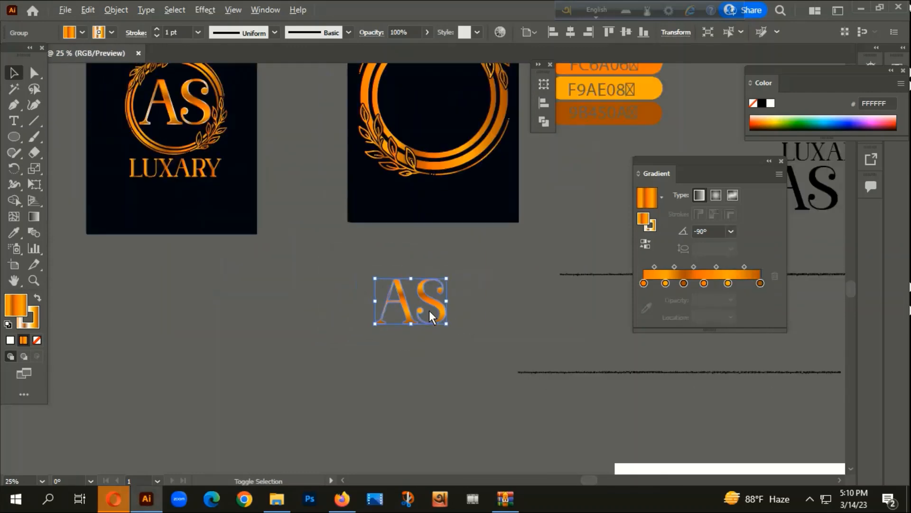
pyautogui.moveTo(427, 175); pyautogui.dragTo(500, 329)
pyautogui.click(500, 329)
pyautogui.moveTo(439, 298); pyautogui.dragTo(452, 107)
pyautogui.moveTo(468, 201); pyautogui.dragTo(455, 372)
pyautogui.scroll(3, 448, 260)
pyautogui.moveTo(435, 283); pyautogui.dragTo(443, 291)
pyautogui.keyDown('shift'); pyautogui.moveTo(457, 216); pyautogui.dragTo(489, 192); pyautogui.keyUp('shift')
pyautogui.moveTo(452, 248)
pyautogui.mouseDown()
pyautogui.moveTo(446, 276)
pyautogui.moveTo(455, 262)
pyautogui.mouseUp()
# Add the leafed rings to the selection and scale them down together with the AS letters.
pyautogui.scroll(-3, 419, 252)
pyautogui.keyDown('shift'); pyautogui.click(475, 211); pyautogui.keyUp('shift')
pyautogui.moveTo(477, 184); pyautogui.dragTo(462, 220)
pyautogui.scroll(2, 421, 272)
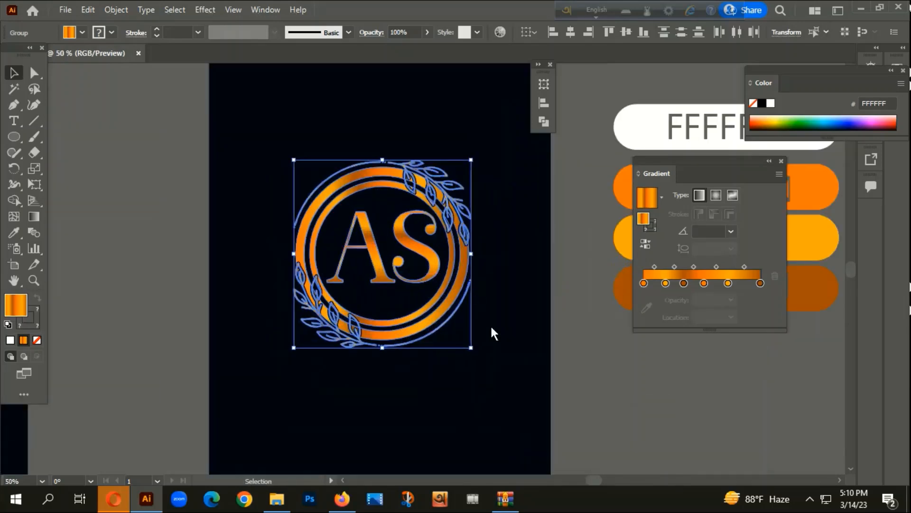
pyautogui.click(481, 315)
# Increase the AS letters' stroke weight to 2 pt.
pyautogui.scroll(2, 406, 318)
pyautogui.click(385, 277)
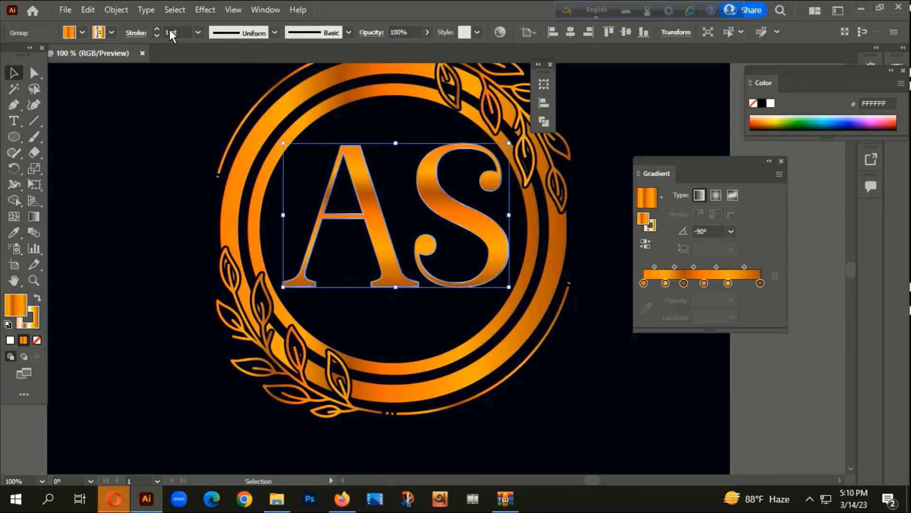
pyautogui.click(155, 27)
pyautogui.click(173, 161)
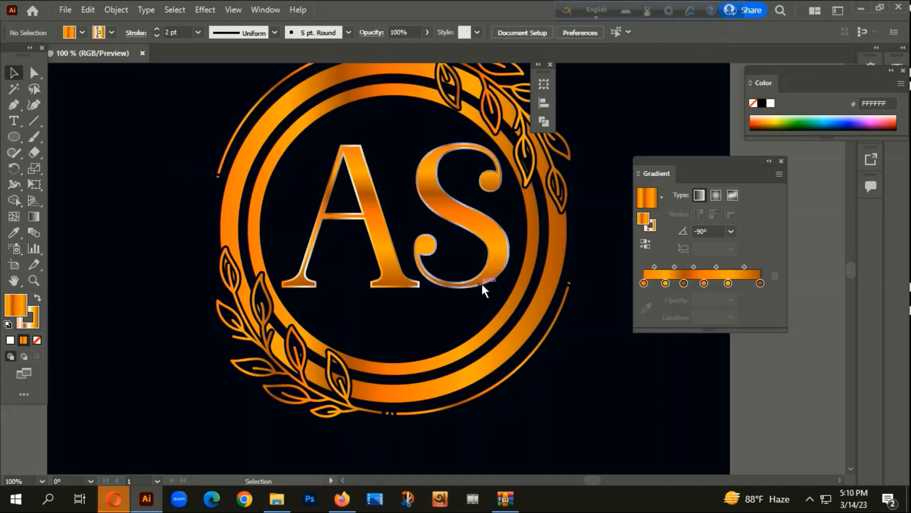
# Group the rings, leaf branches and AS letters into a single emblem.
pyautogui.scroll(3, 356, 197)
pyautogui.scroll(-4, 355, 199)
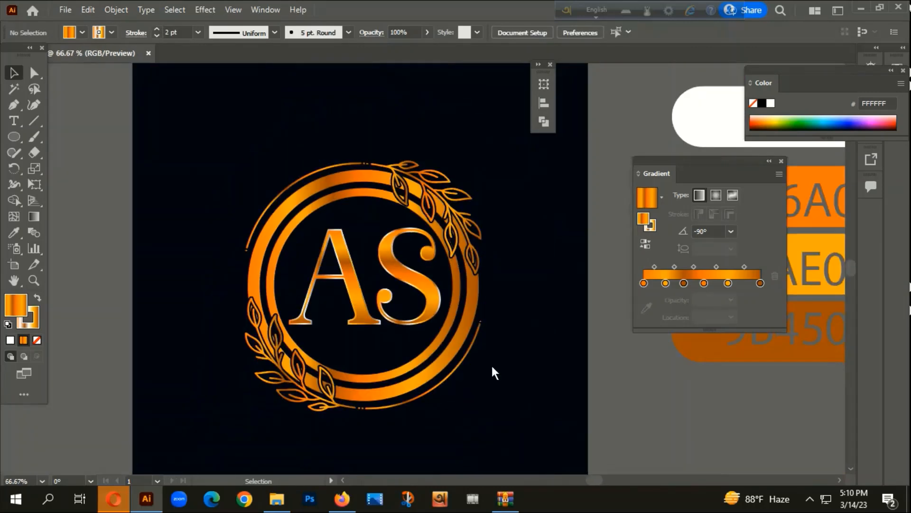
pyautogui.scroll(-4, 442, 309)
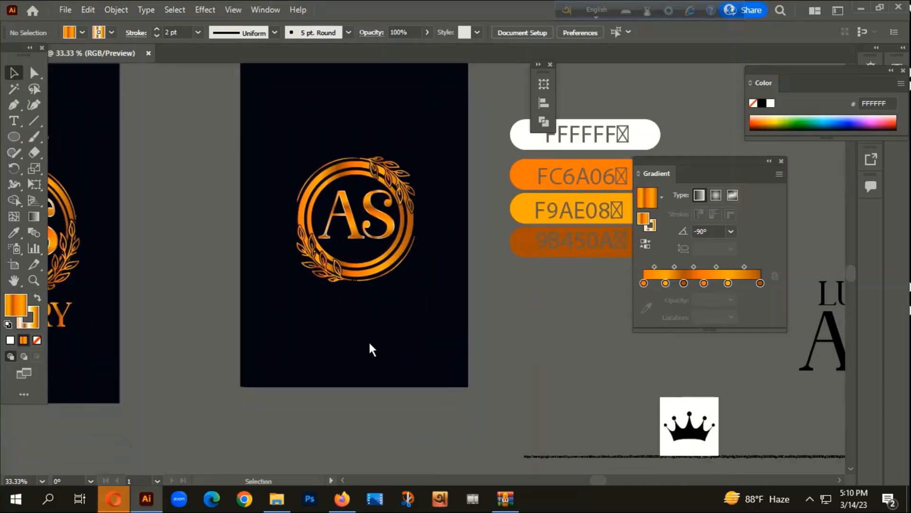
pyautogui.scroll(-1, 368, 341)
pyautogui.scroll(2, 375, 332)
pyautogui.moveTo(261, 186); pyautogui.dragTo(407, 342)
pyautogui.rightClick(407, 342)
pyautogui.click(409, 350)
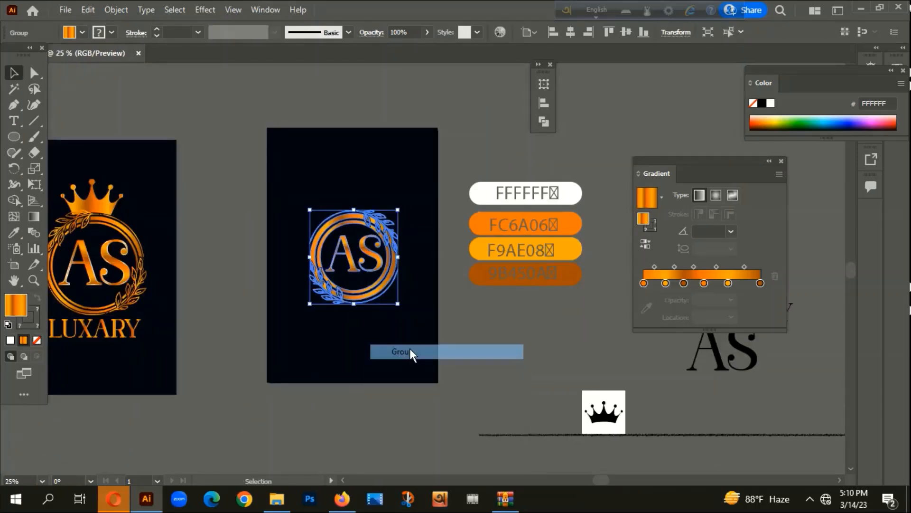
pyautogui.click(408, 354)
# Duplicate the black crown image into the empty area below the artboards.
pyautogui.scroll(-1, 409, 356)
pyautogui.moveTo(561, 354); pyautogui.dragTo(399, 332)
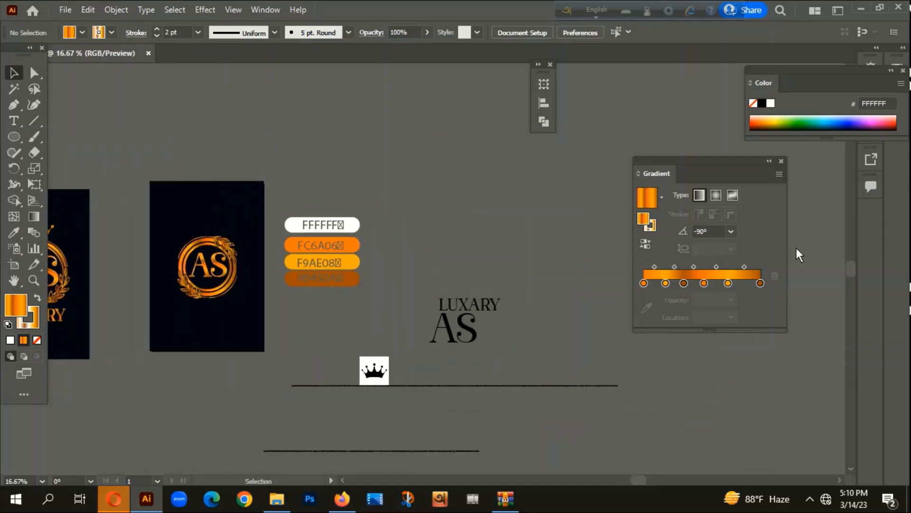
pyautogui.scroll(-1, 522, 294)
pyautogui.moveTo(468, 374); pyautogui.dragTo(488, 319)
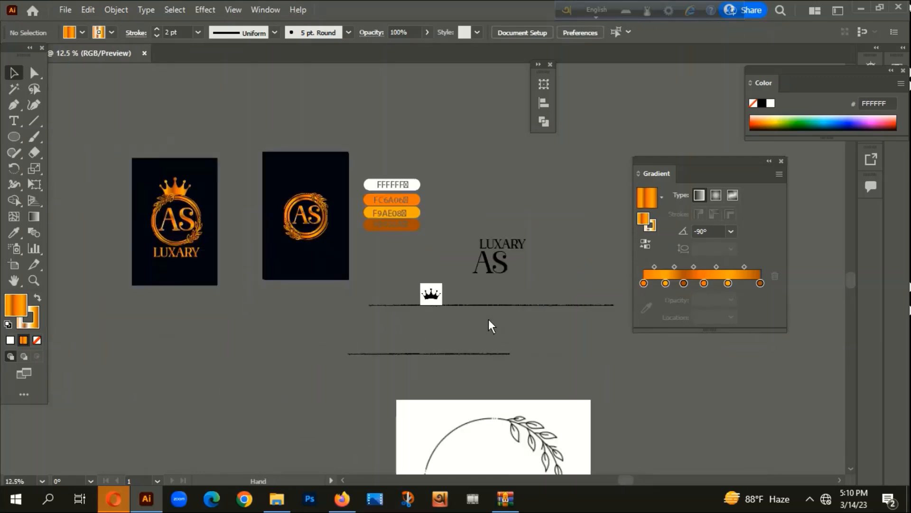
pyautogui.click(443, 279)
pyautogui.moveTo(460, 358); pyautogui.dragTo(514, 272)
pyautogui.scroll(1, 472, 200)
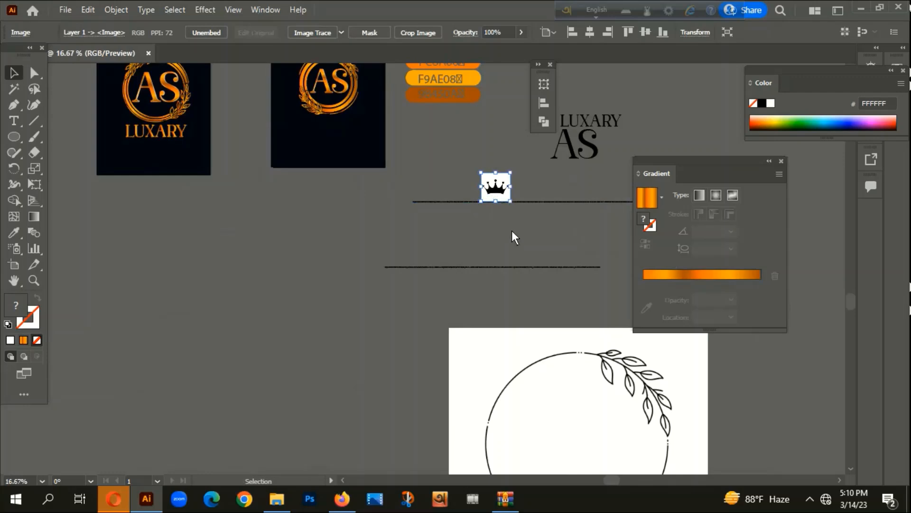
pyautogui.moveTo(521, 279); pyautogui.dragTo(533, 278)
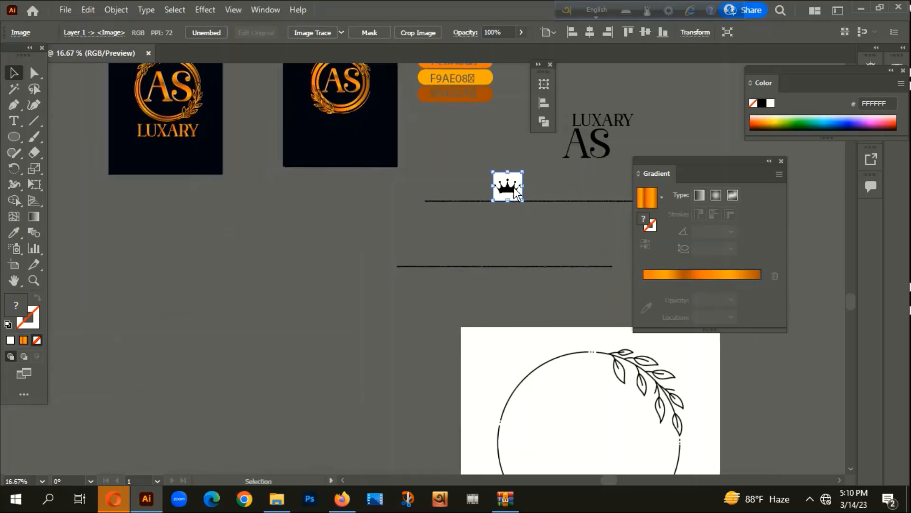
pyautogui.moveTo(511, 195); pyautogui.dragTo(291, 252)
# Image-trace the crown copy and expand the tracing into paths.
pyautogui.scroll(3, 291, 252)
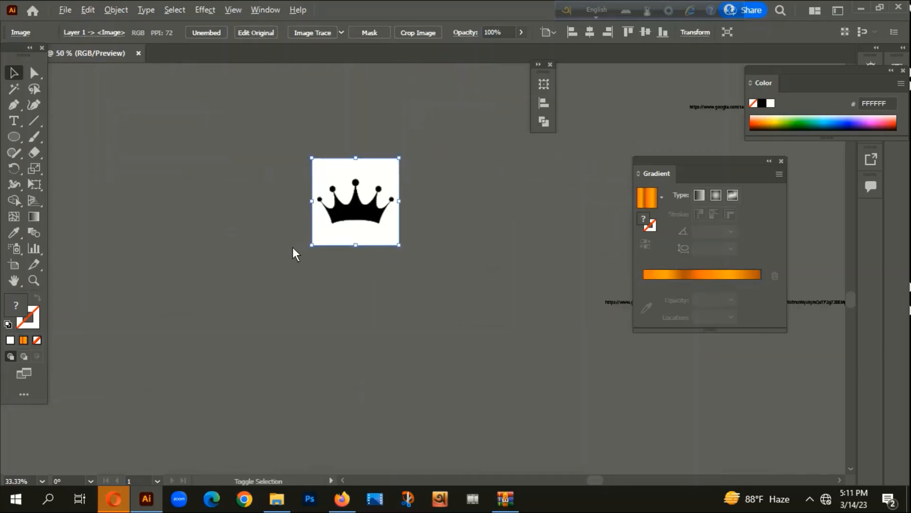
pyautogui.scroll(2, 342, 221)
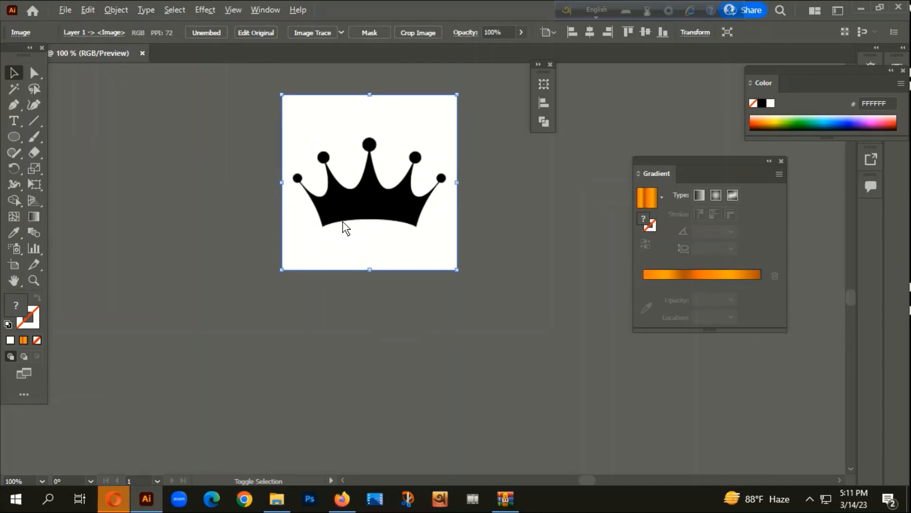
pyautogui.click(320, 32)
pyautogui.click(343, 32)
# Ungroup the traced crown and delete its white background.
pyautogui.rightClick(336, 167)
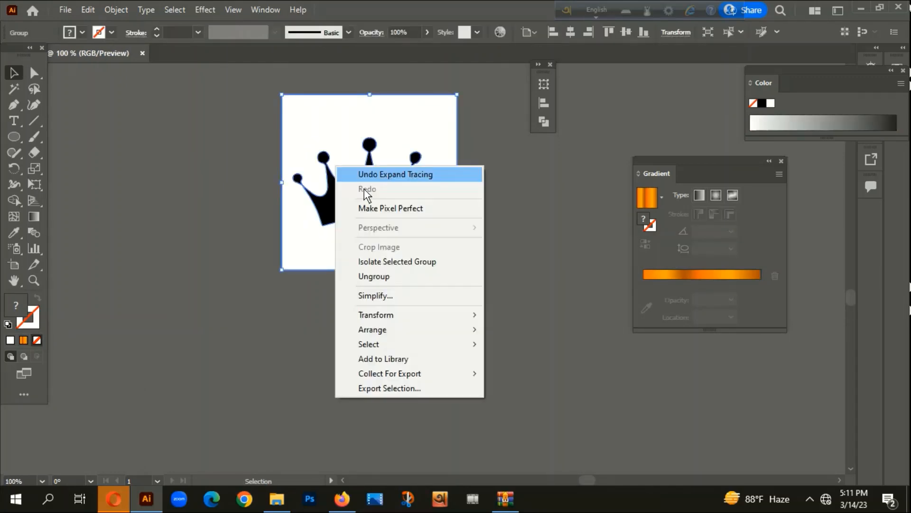
pyautogui.click(378, 277)
pyautogui.click(412, 291)
pyautogui.moveTo(391, 122); pyautogui.dragTo(190, 238)
pyautogui.press('Delete')
# Group the remaining black crown shapes.
pyautogui.click(340, 207)
pyautogui.rightClick(393, 133)
pyautogui.click(422, 215)
# Sample the AS letters with the Eyedropper to give the crown their gold gradient fill and 2 pt white-and-gold stroke.
pyautogui.scroll(-1, 334, 355)
pyautogui.scroll(-4, 333, 352)
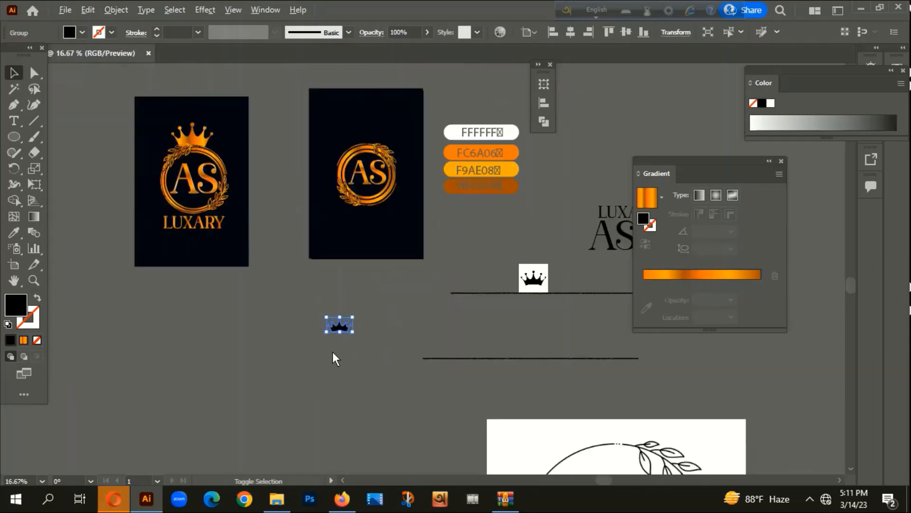
pyautogui.press('i')
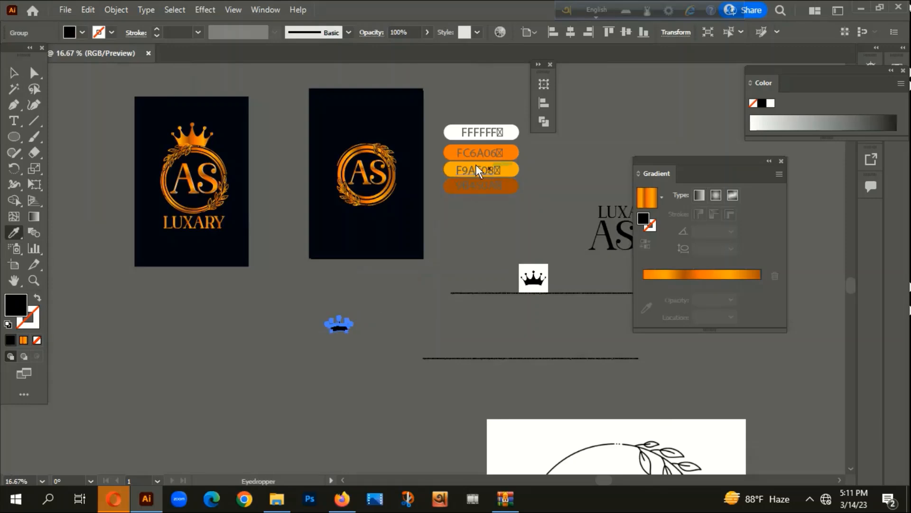
pyautogui.click(383, 175)
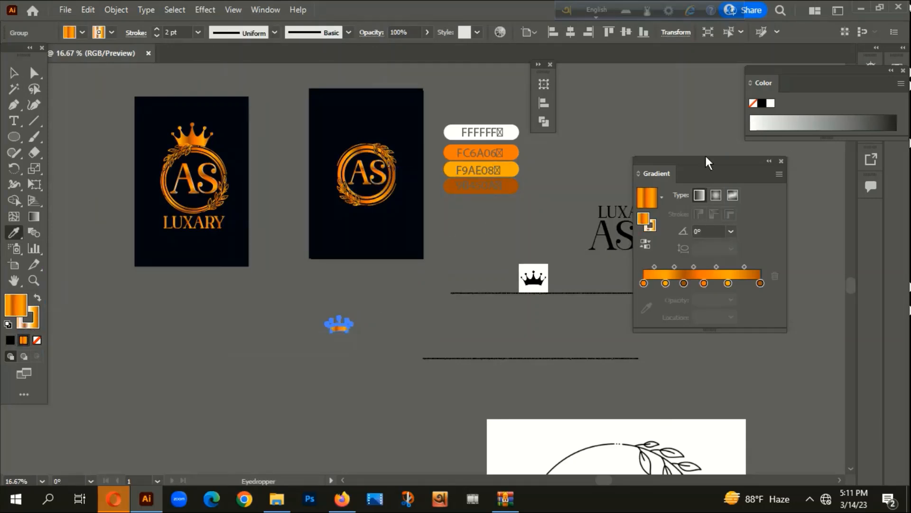
# Try a -90° angle for the crown's fill gradient, and undo the change.
pyautogui.click(731, 231)
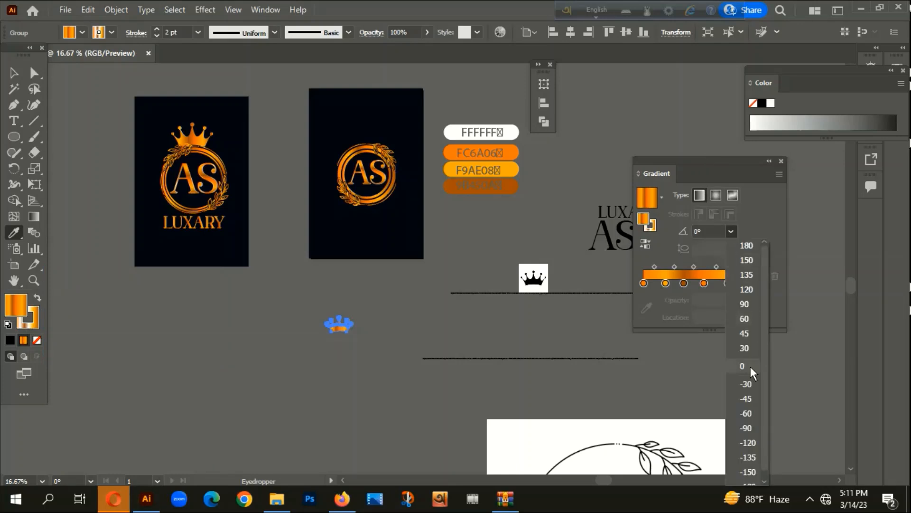
pyautogui.click(753, 428)
pyautogui.click(14, 72)
pyautogui.click(207, 369)
pyautogui.scroll(5, 340, 346)
pyautogui.hotkey('ctrl', 'z')
pyautogui.click(347, 248)
# Move the gold crown onto the dark artboard above the rings and enlarge it.
pyautogui.scroll(-3, 309, 318)
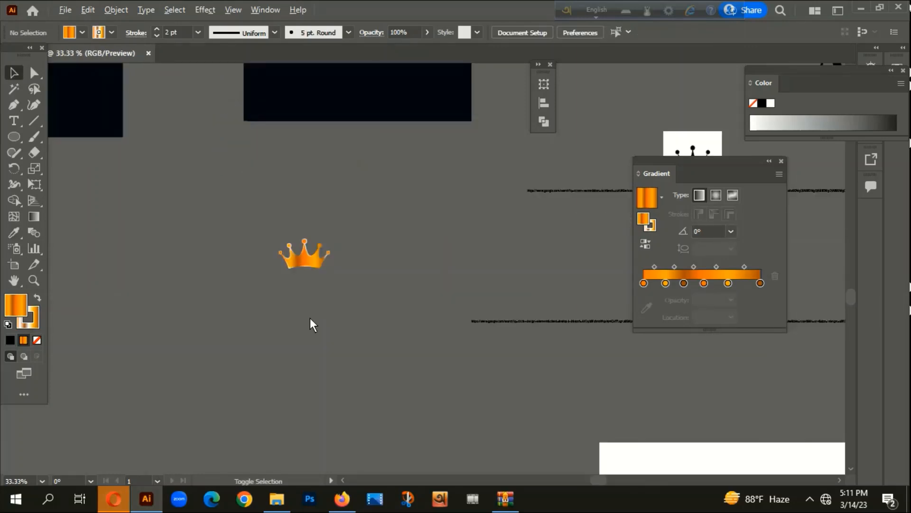
pyautogui.click(287, 257)
pyautogui.moveTo(360, 275); pyautogui.dragTo(367, 437)
pyautogui.moveTo(292, 433); pyautogui.dragTo(348, 67)
pyautogui.moveTo(434, 206); pyautogui.dragTo(411, 453)
pyautogui.moveTo(335, 303); pyautogui.dragTo(337, 280)
pyautogui.scroll(2, 337, 280)
pyautogui.moveTo(389, 248); pyautogui.dragTo(437, 206)
pyautogui.scroll(-1, 432, 232)
pyautogui.click(469, 289)
# Reposition the crown centrally above the rings and scale it down slightly.
pyautogui.scroll(-3, 455, 280)
pyautogui.scroll(-4, 354, 388)
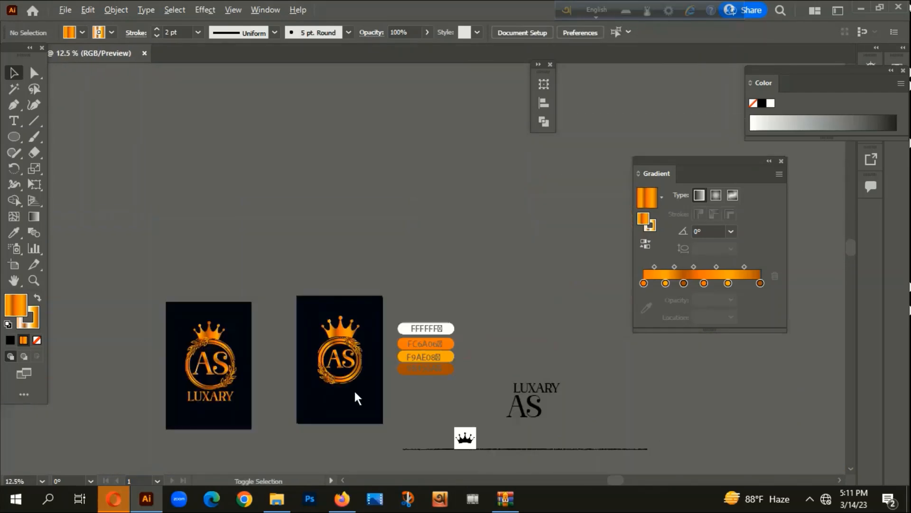
pyautogui.scroll(3, 315, 239)
pyautogui.scroll(2, 315, 239)
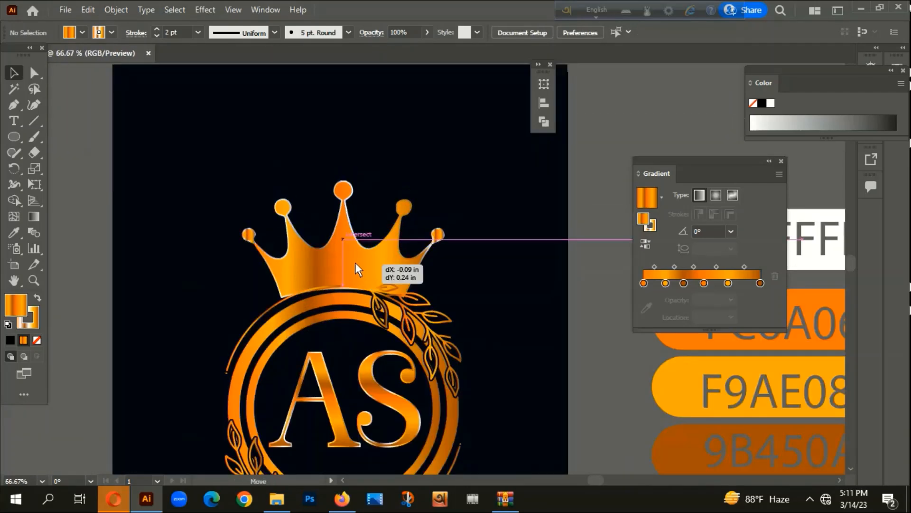
pyautogui.click(356, 264)
pyautogui.moveTo(443, 183); pyautogui.dragTo(414, 199)
pyautogui.moveTo(341, 261)
pyautogui.mouseDown()
pyautogui.moveTo(351, 271)
pyautogui.moveTo(341, 263)
pyautogui.mouseUp()
pyautogui.scroll(-4, 439, 241)
pyautogui.click(468, 351)
# Lower the crown slightly so its base overlaps the outer ring line and the topmost leaf.
pyautogui.moveTo(449, 403); pyautogui.dragTo(379, 353)
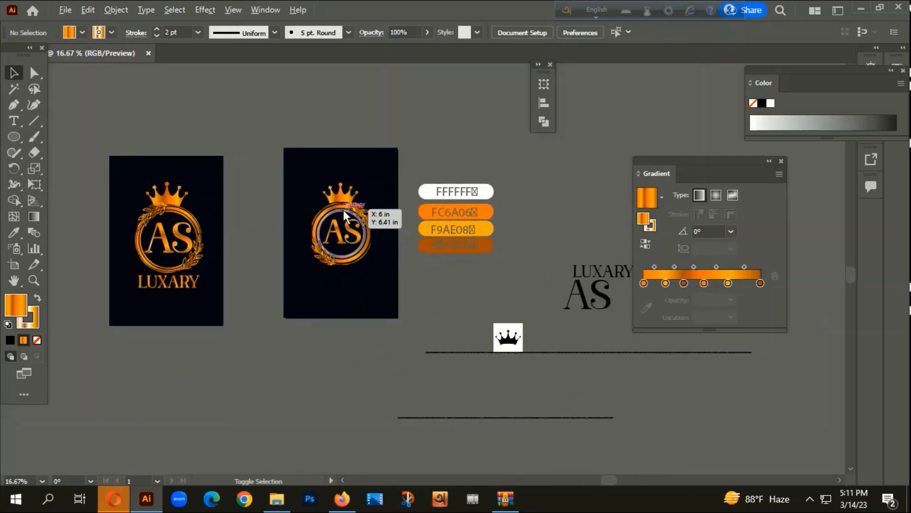
pyautogui.scroll(6, 350, 212)
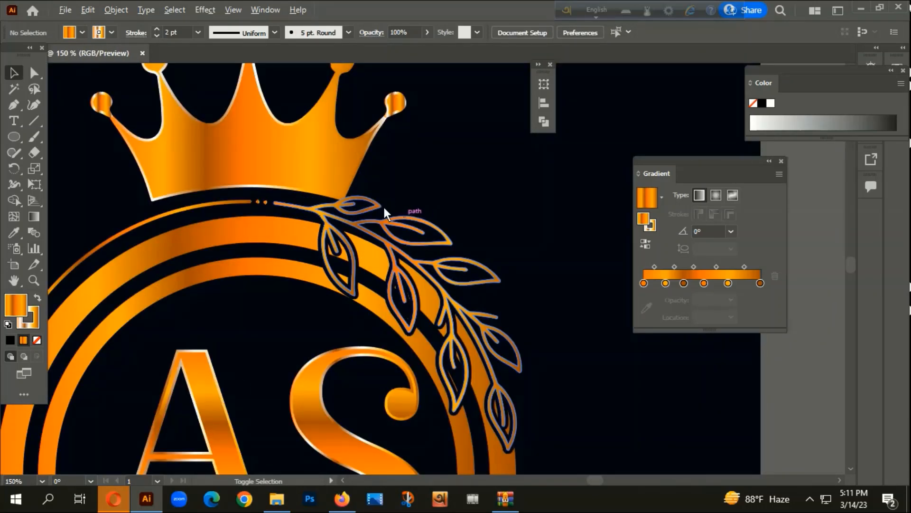
pyautogui.moveTo(461, 199); pyautogui.dragTo(517, 180)
pyautogui.scroll(1, 312, 177)
pyautogui.moveTo(336, 119); pyautogui.dragTo(340, 126)
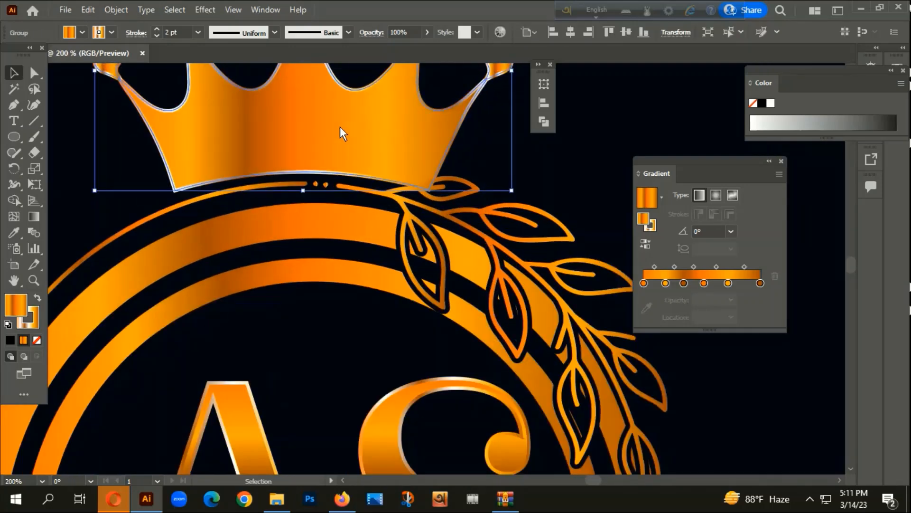
pyautogui.click(109, 9)
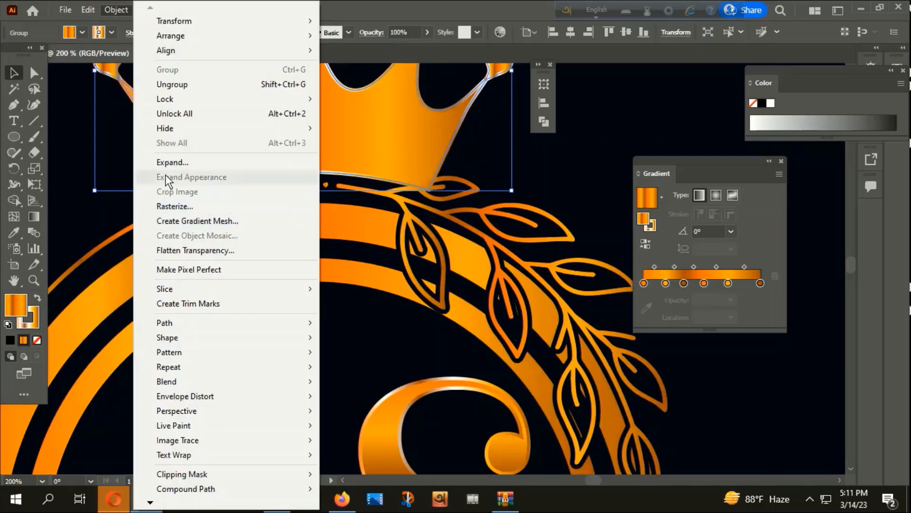
pyautogui.click(169, 161)
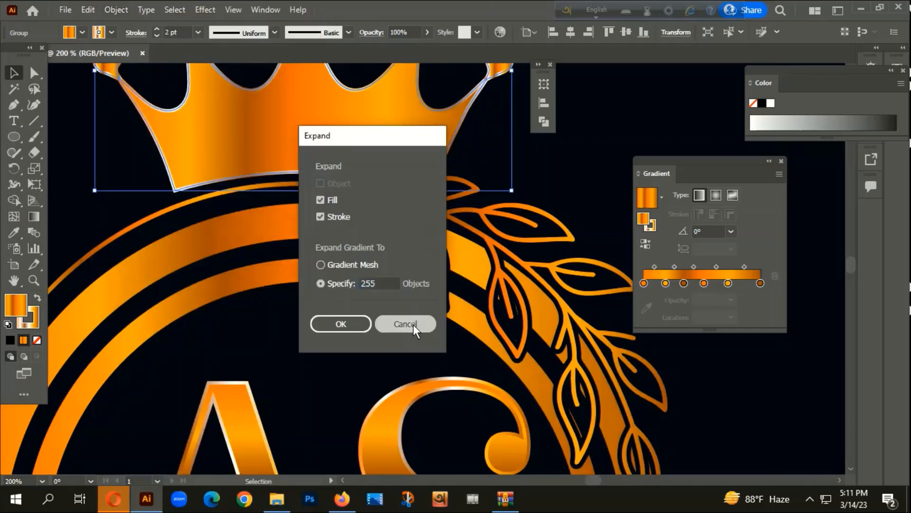
pyautogui.click(413, 324)
# Offset the crown's path by 0.0694 in with round joins.
pyautogui.click(117, 11)
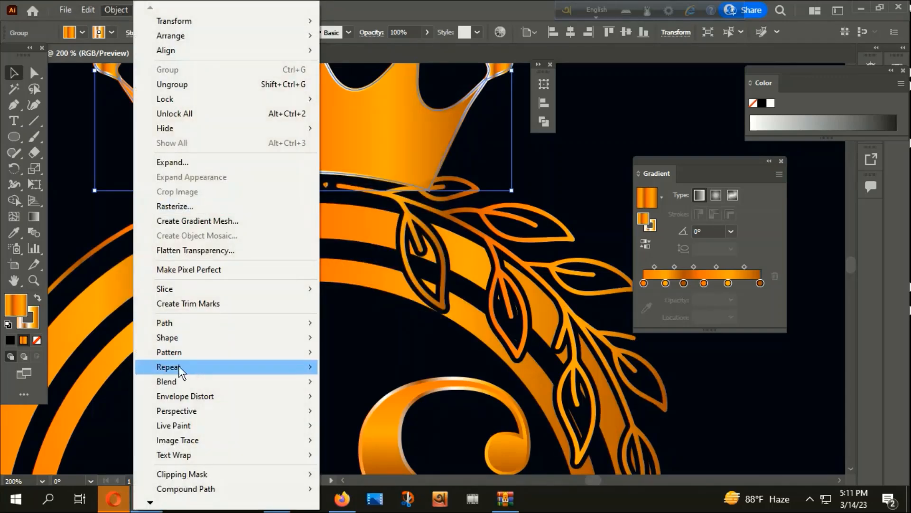
pyautogui.moveTo(153, 320)
pyautogui.click(383, 367)
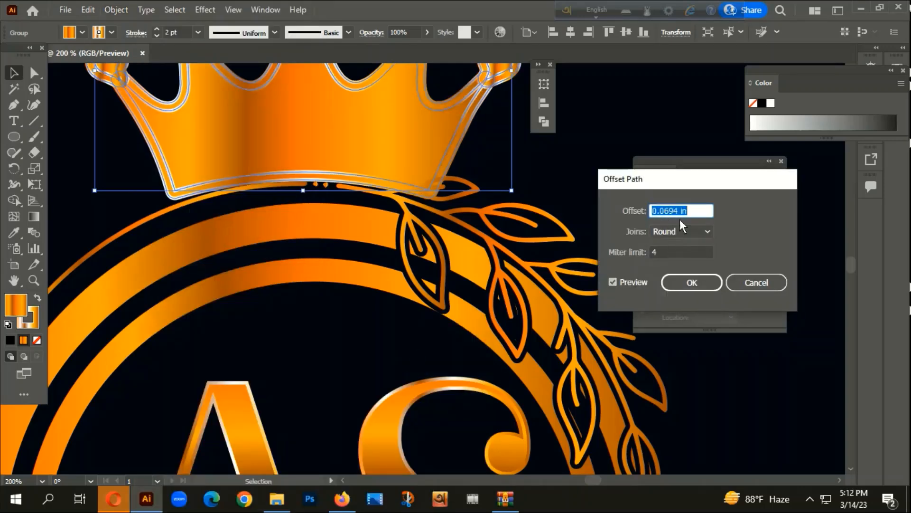
pyautogui.click(692, 283)
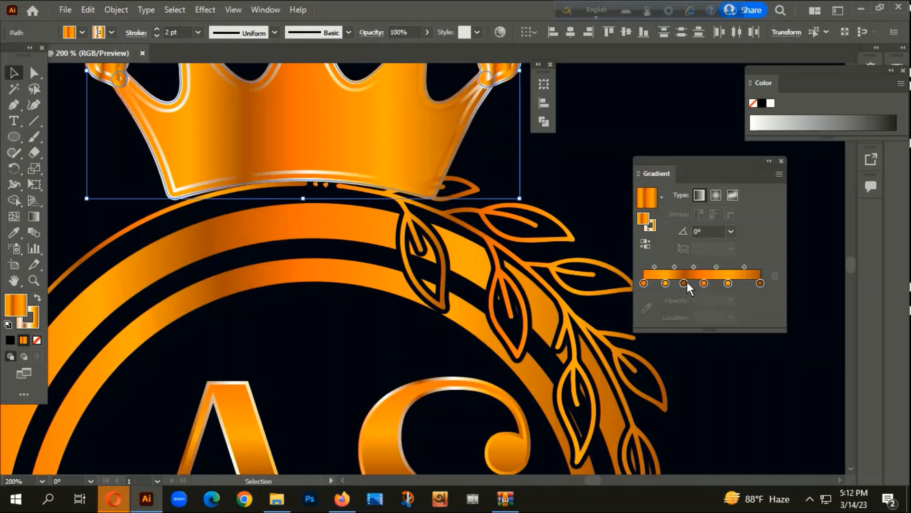
# Fill the crown's offset outline with the artboard's dark background color 050716 and no stroke, then deselect it.
pyautogui.press('i')
pyautogui.click(574, 178)
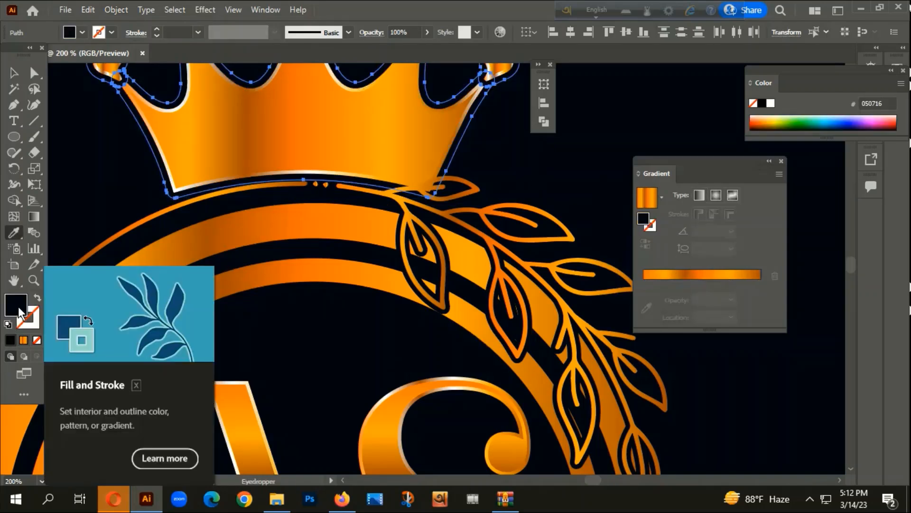
pyautogui.hotkey('ctrl', 'shift', 'a')
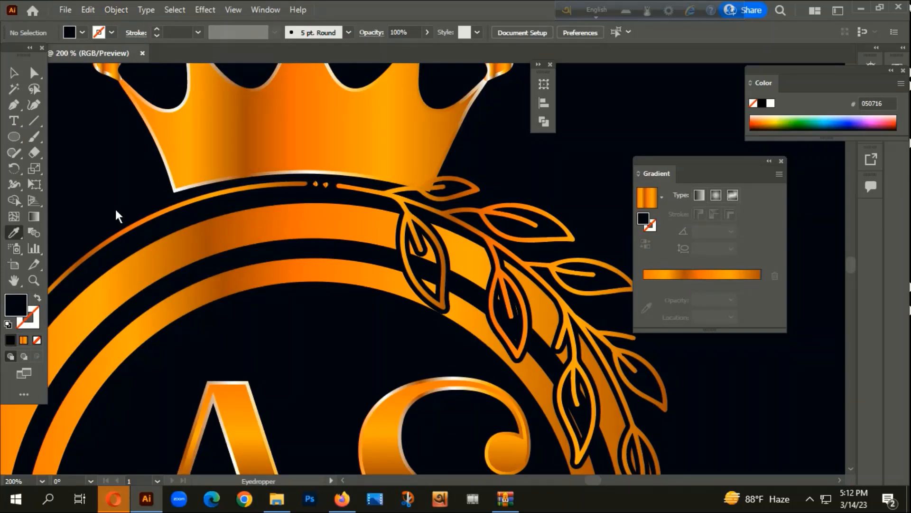
# Make an opacity mask on the rings group with Clip off, paste the crown's offset outline in place inside it, and return to the artwork.
pyautogui.click(12, 74)
pyautogui.click(212, 351)
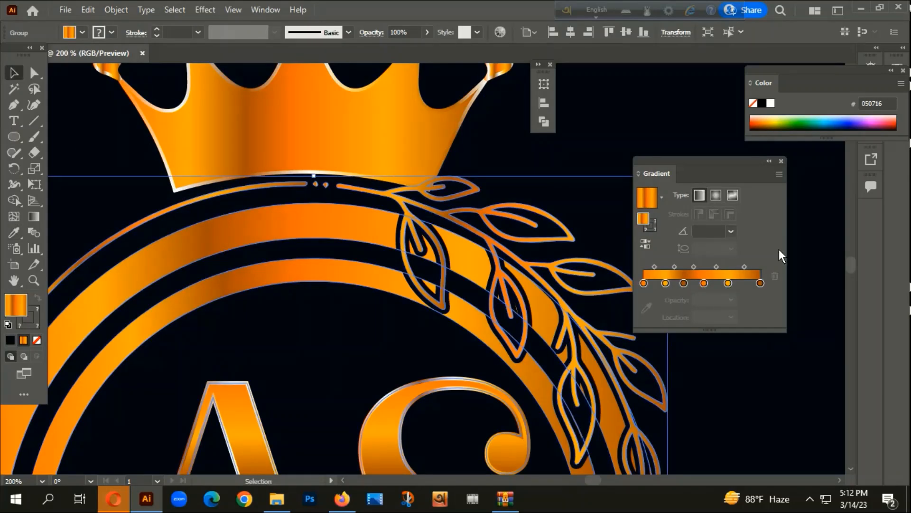
pyautogui.click(266, 11)
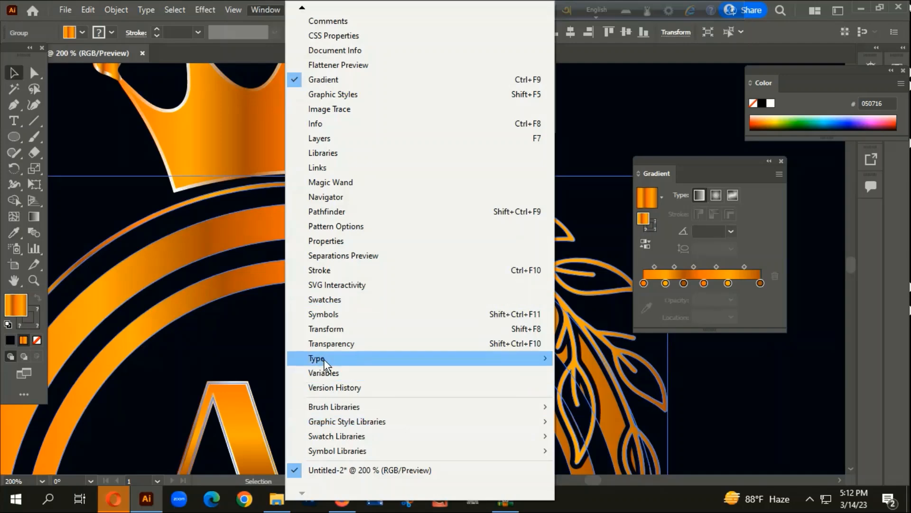
pyautogui.click(332, 346)
pyautogui.click(645, 283)
pyautogui.click(619, 301)
pyautogui.click(592, 306)
pyautogui.hotkey('ctrl', 'f')
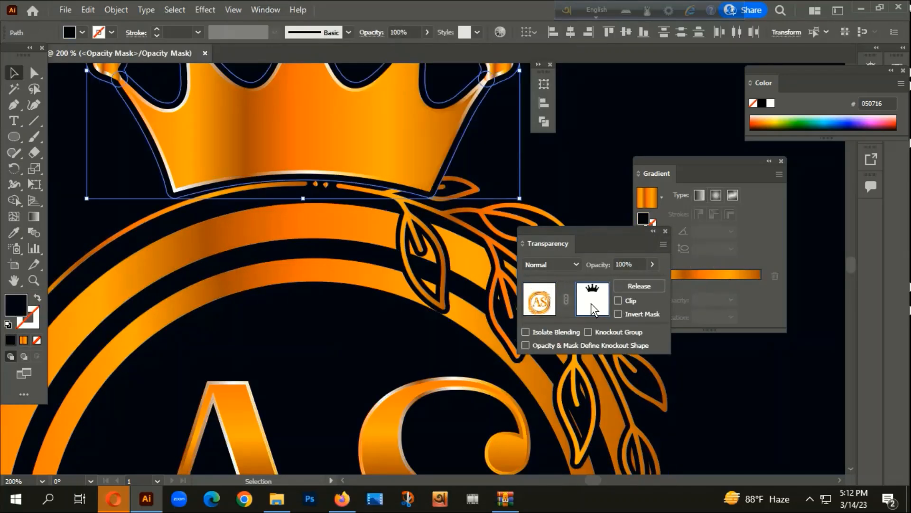
pyautogui.click(542, 304)
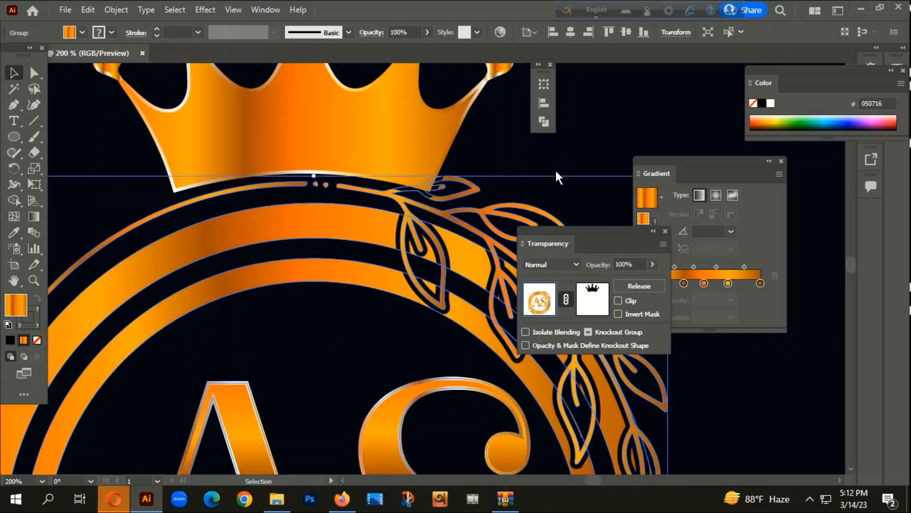
pyautogui.click(559, 144)
# Examine the crown, masked rings, lettering and lower leaf branch up close and in the overall view.
pyautogui.scroll(-2, 495, 187)
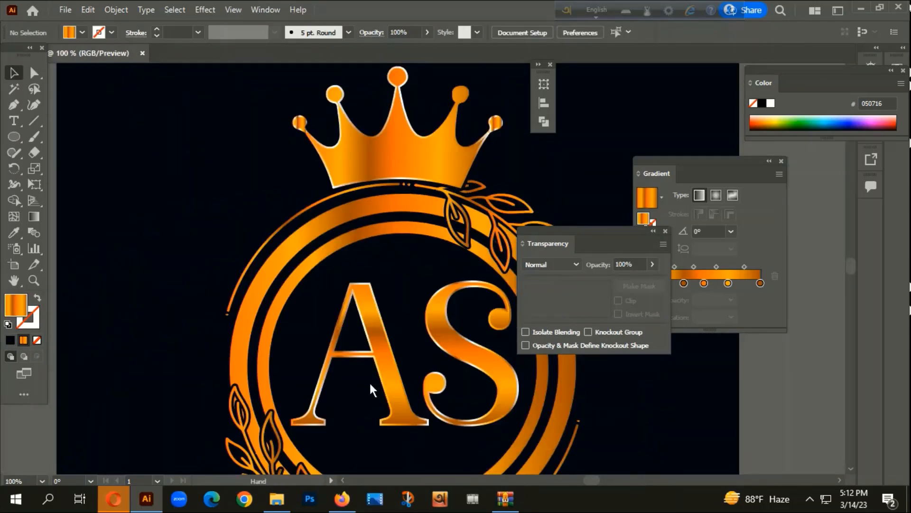
pyautogui.moveTo(468, 365); pyautogui.dragTo(428, 114)
pyautogui.scroll(2, 315, 261)
pyautogui.scroll(-2, 282, 278)
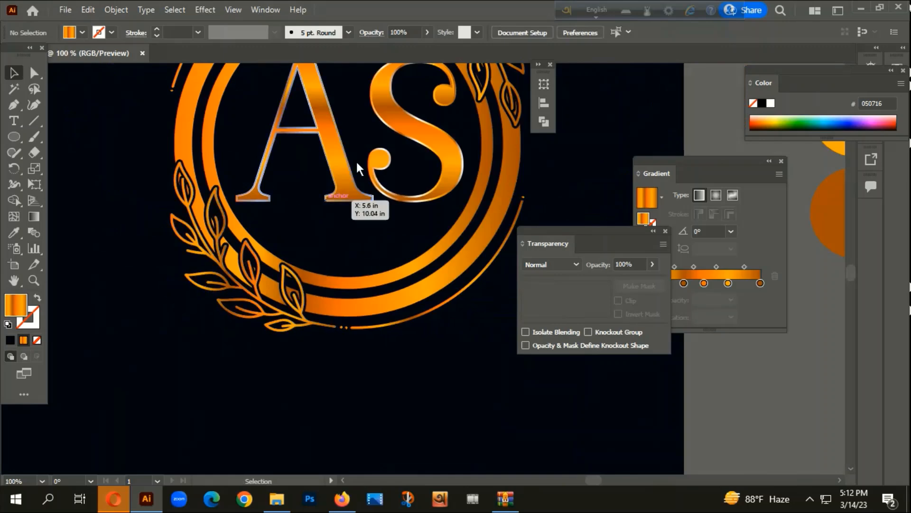
pyautogui.scroll(5, 335, 272)
pyautogui.click(309, 177)
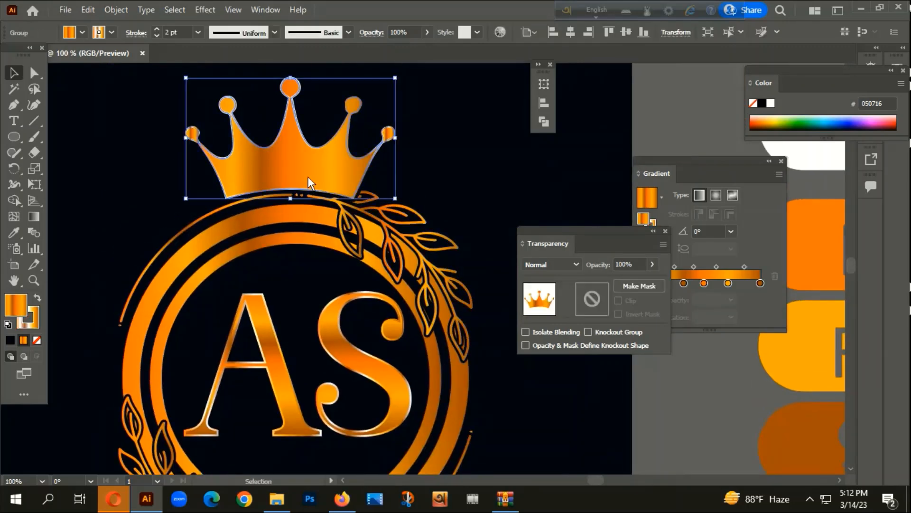
pyautogui.scroll(2, 315, 161)
pyautogui.click(419, 239)
pyautogui.click(428, 203)
pyautogui.scroll(-4, 329, 215)
pyautogui.moveTo(408, 382); pyautogui.dragTo(408, 306)
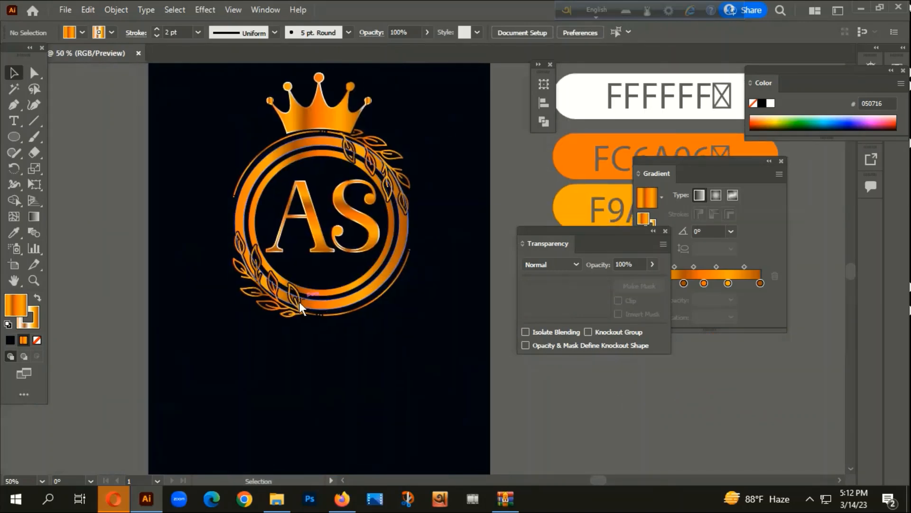
pyautogui.scroll(2, 292, 299)
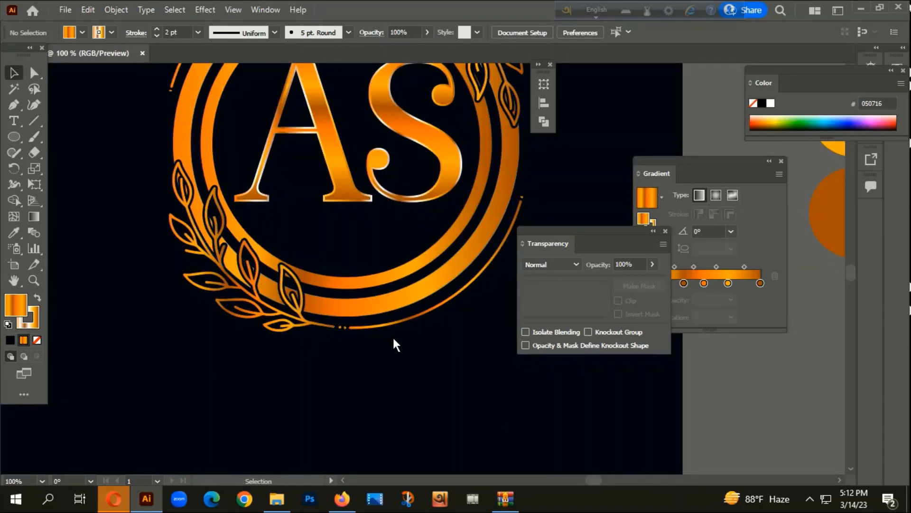
pyautogui.scroll(4, 249, 266)
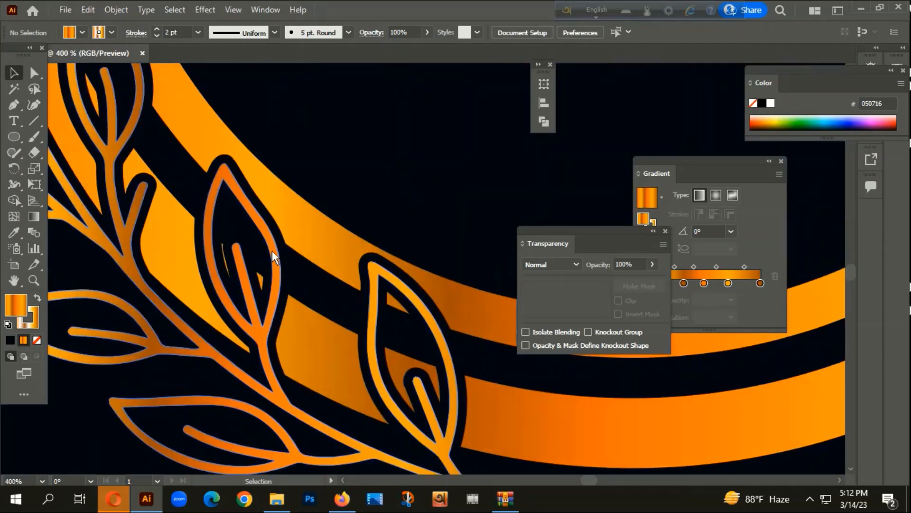
pyautogui.scroll(-8, 270, 258)
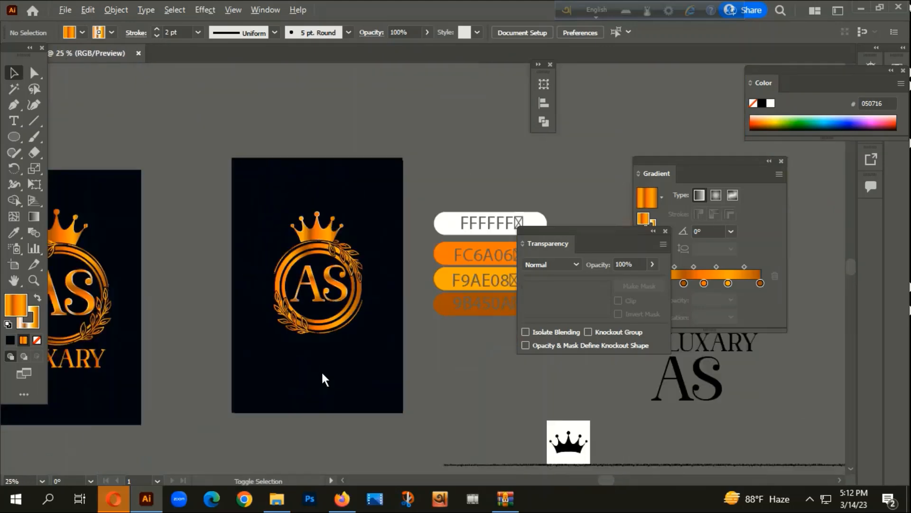
# Move the black LUXARY text onto the dark artboard below the rings.
pyautogui.moveTo(353, 385); pyautogui.dragTo(367, 309)
pyautogui.scroll(-1, 358, 333)
pyautogui.moveTo(351, 353); pyautogui.dragTo(267, 292)
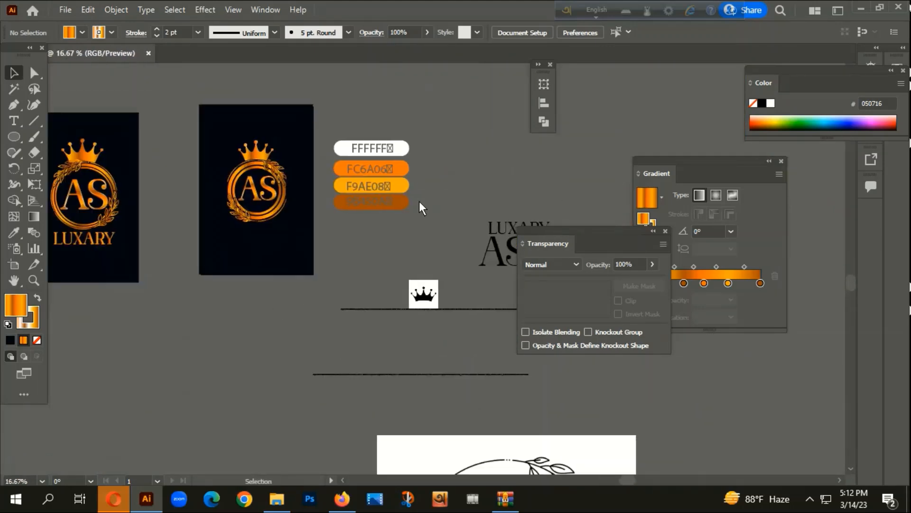
pyautogui.scroll(-1, 459, 248)
pyautogui.moveTo(506, 234); pyautogui.dragTo(307, 240)
pyautogui.scroll(2, 307, 240)
# Convert the LUXARY text on the artboard to outlines.
pyautogui.rightClick(307, 241)
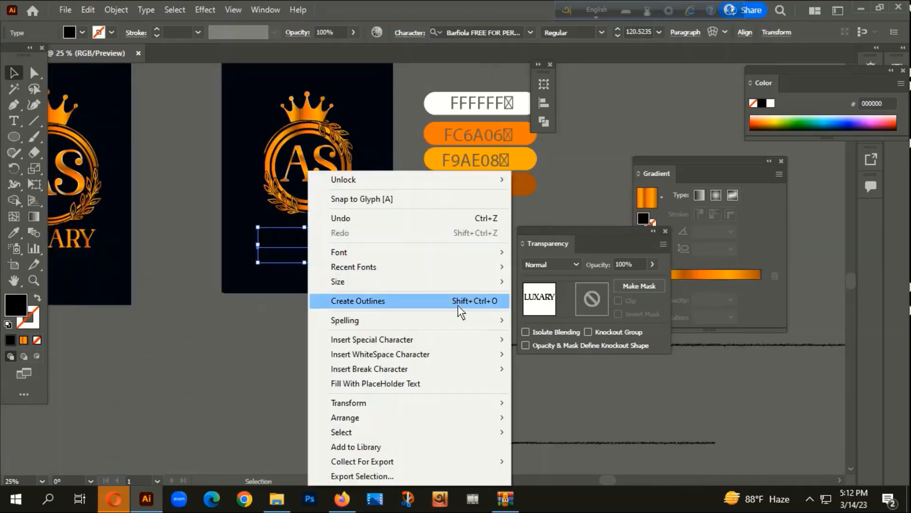
pyautogui.click(281, 287)
pyautogui.click(294, 252)
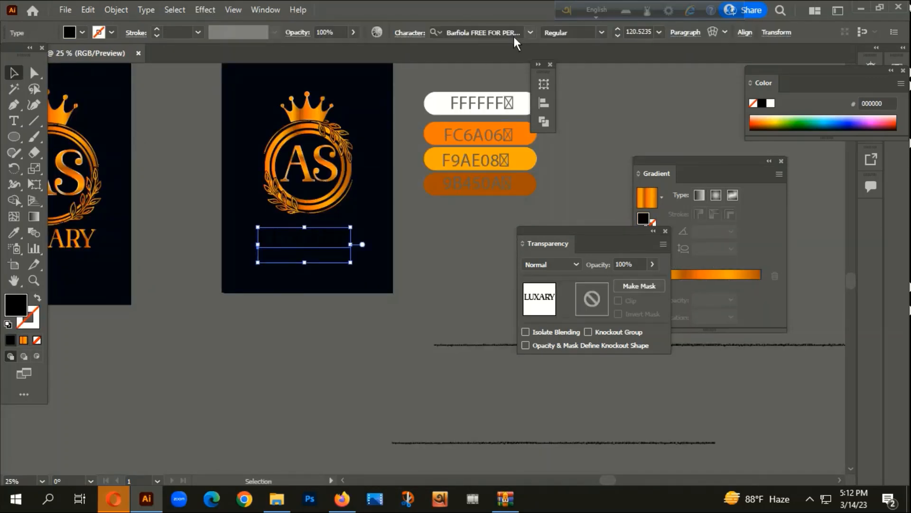
pyautogui.rightClick(345, 235)
pyautogui.click(380, 298)
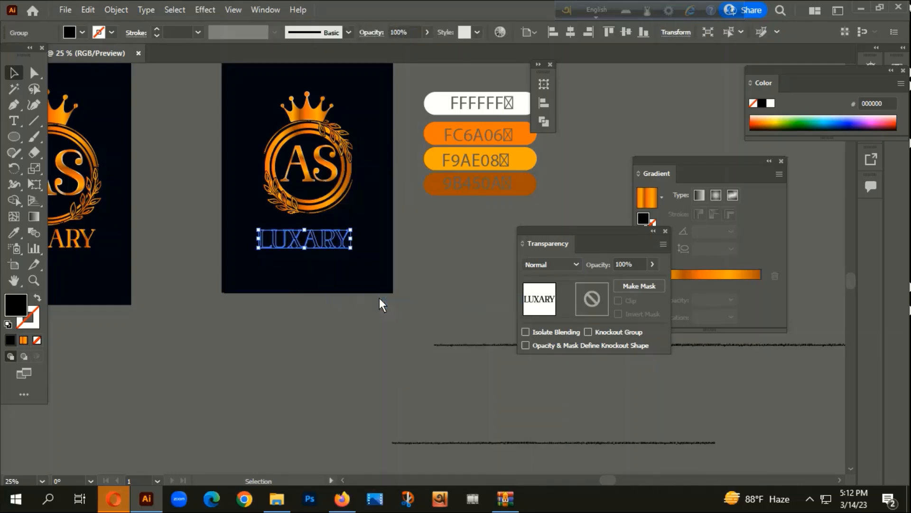
# Copy the crown's gold gradient fill and stroke onto the outlined LUXARY lettering with the Eyedropper, then deselect it.
pyautogui.press('i')
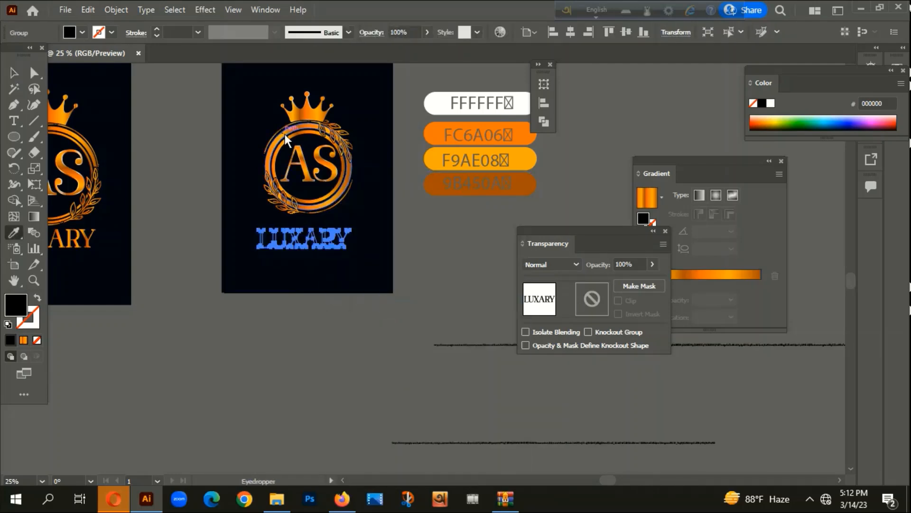
pyautogui.click(309, 114)
pyautogui.click(13, 74)
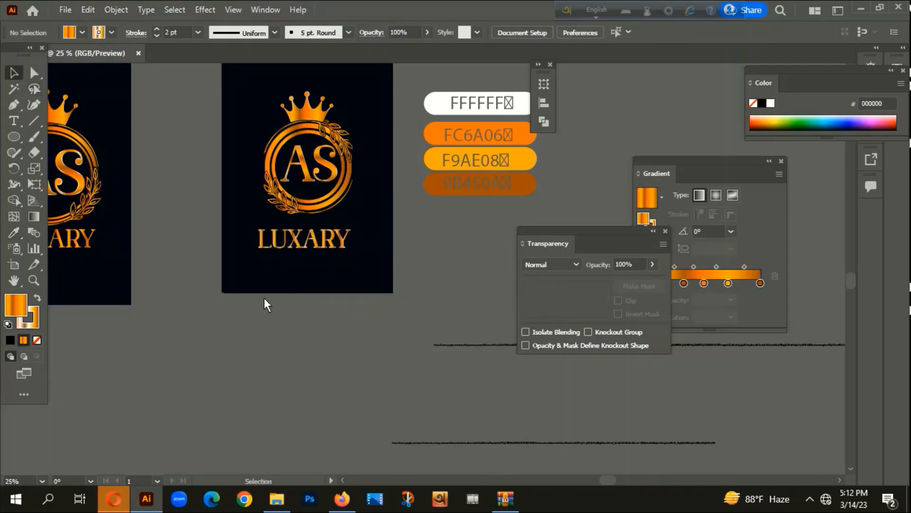
# Move the LUXARY lettering up close beneath the rings, fine-tune its position so it sits centered under the emblem, and deselect it.
pyautogui.scroll(3, 300, 246)
pyautogui.moveTo(294, 243); pyautogui.dragTo(287, 216)
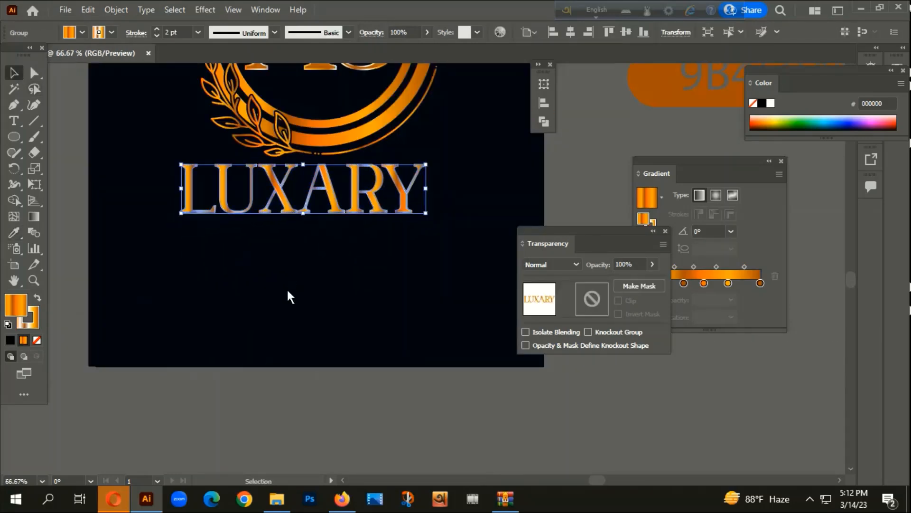
pyautogui.scroll(-3, 315, 326)
pyautogui.moveTo(331, 294); pyautogui.dragTo(334, 293)
pyautogui.scroll(2, 313, 306)
pyautogui.moveTo(258, 292); pyautogui.dragTo(289, 299)
pyautogui.scroll(2, 256, 297)
pyautogui.click(300, 340)
pyautogui.scroll(-1, 300, 340)
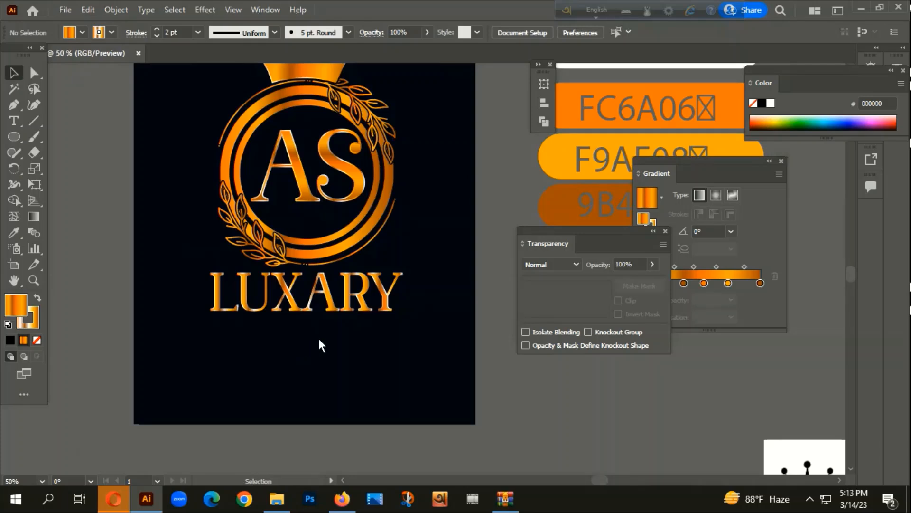